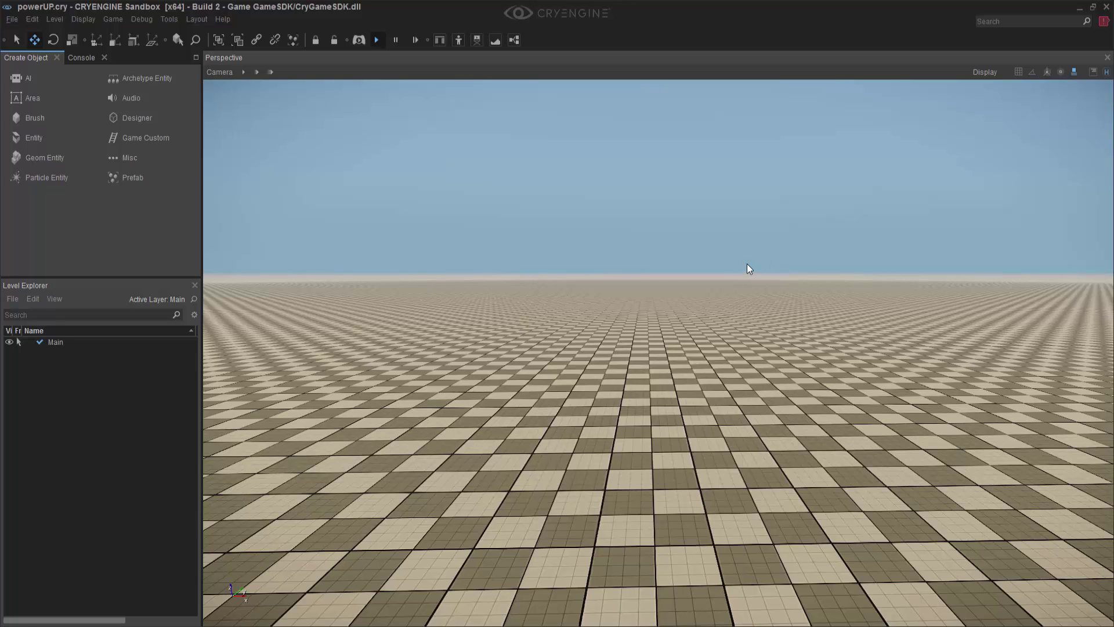
- Turn on grid snapping and place a BasicEntity from the Physics entities on the checkered ground
right_click_drag(714, 281, 713, 262)
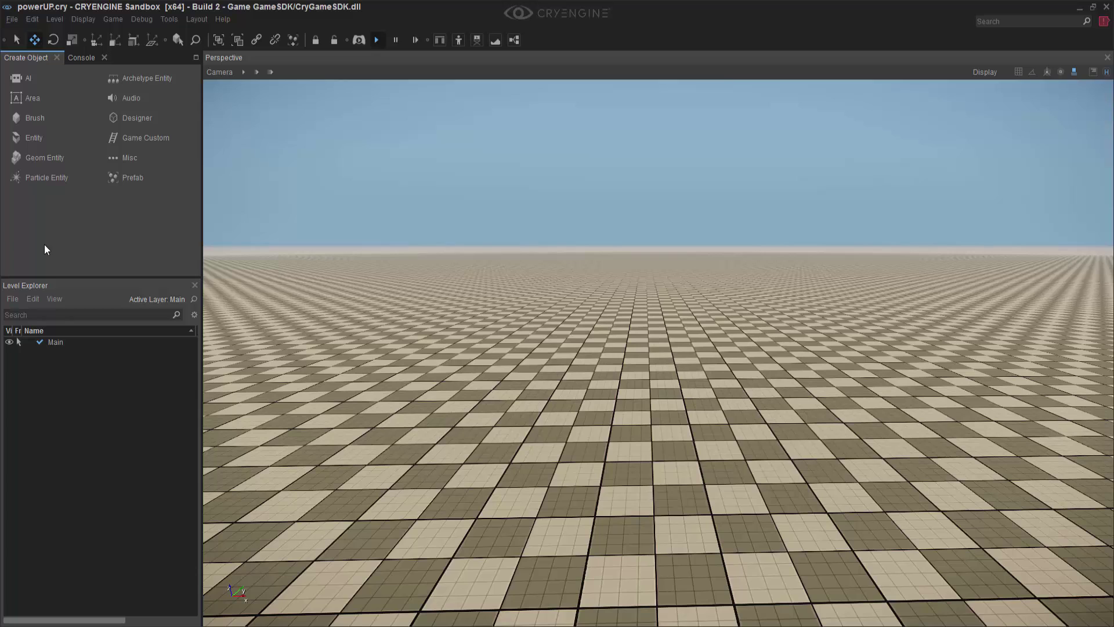
left_click(38, 141)
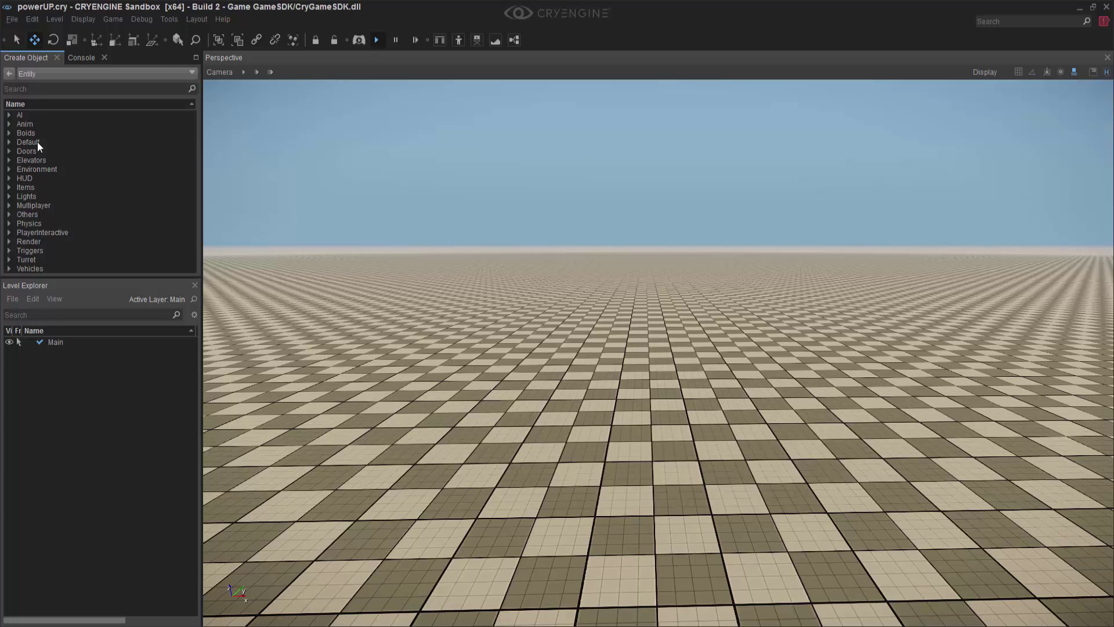
left_click(9, 224)
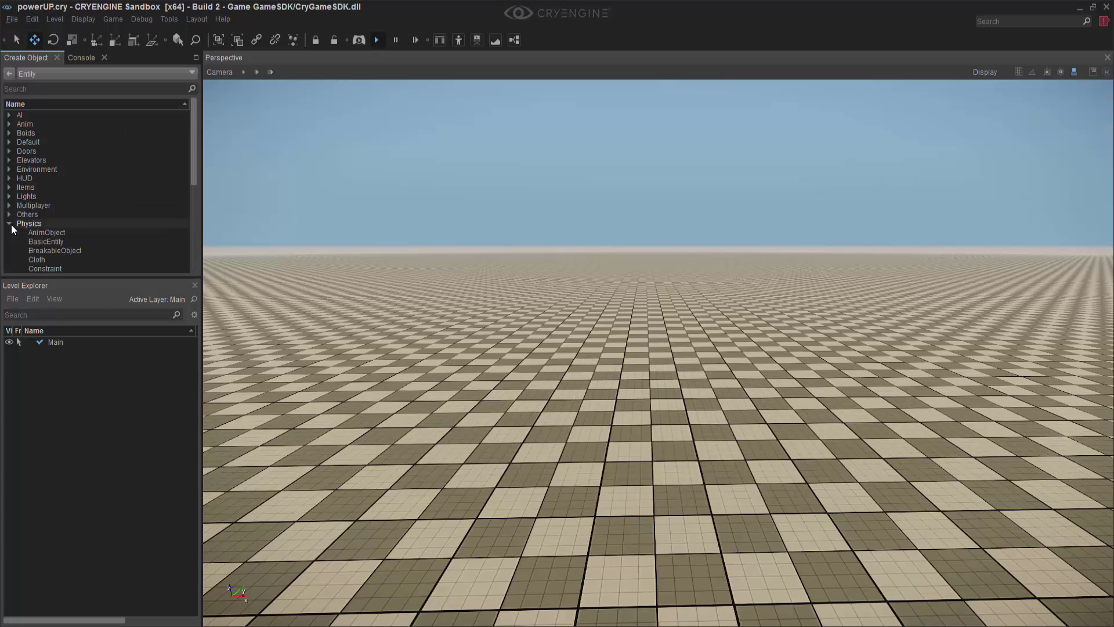
scroll(35, 219, "down", 1)
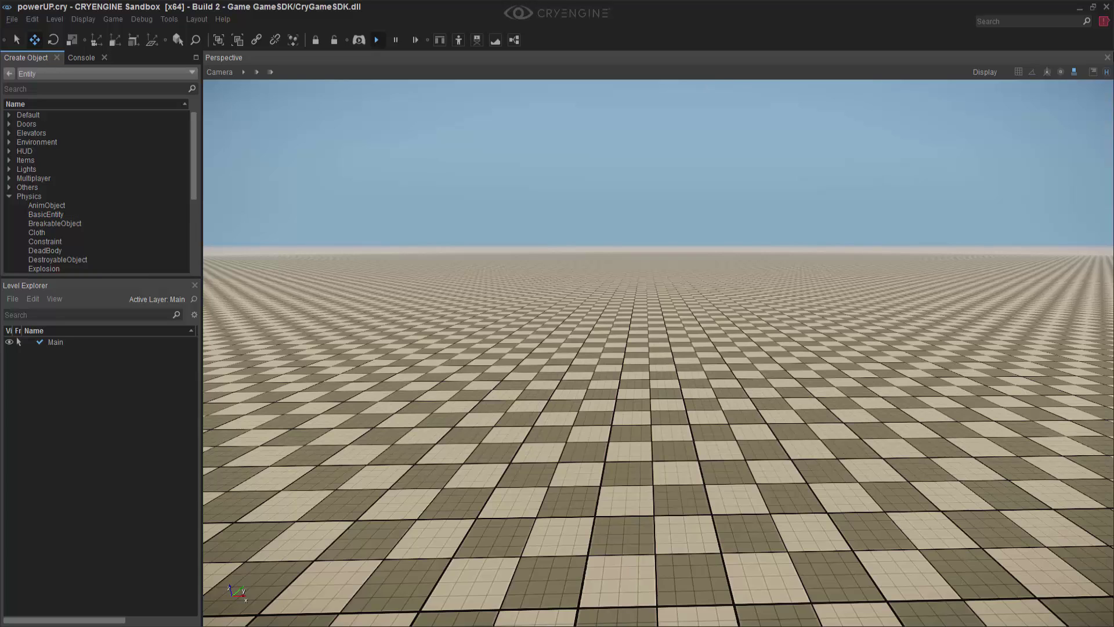
left_click(1017, 73)
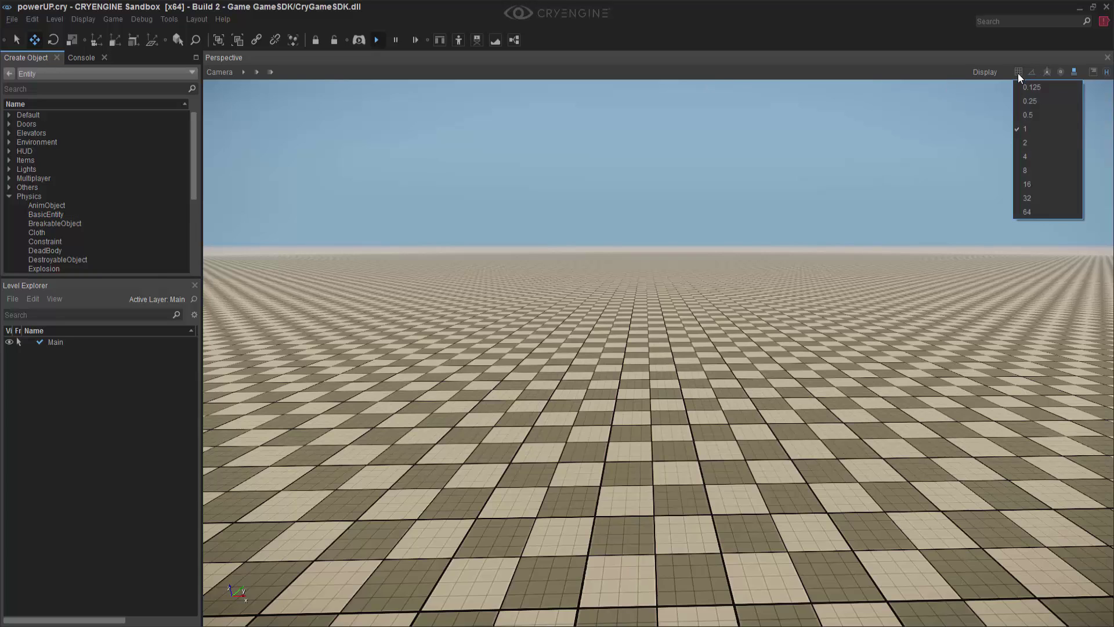
left_click(1020, 39)
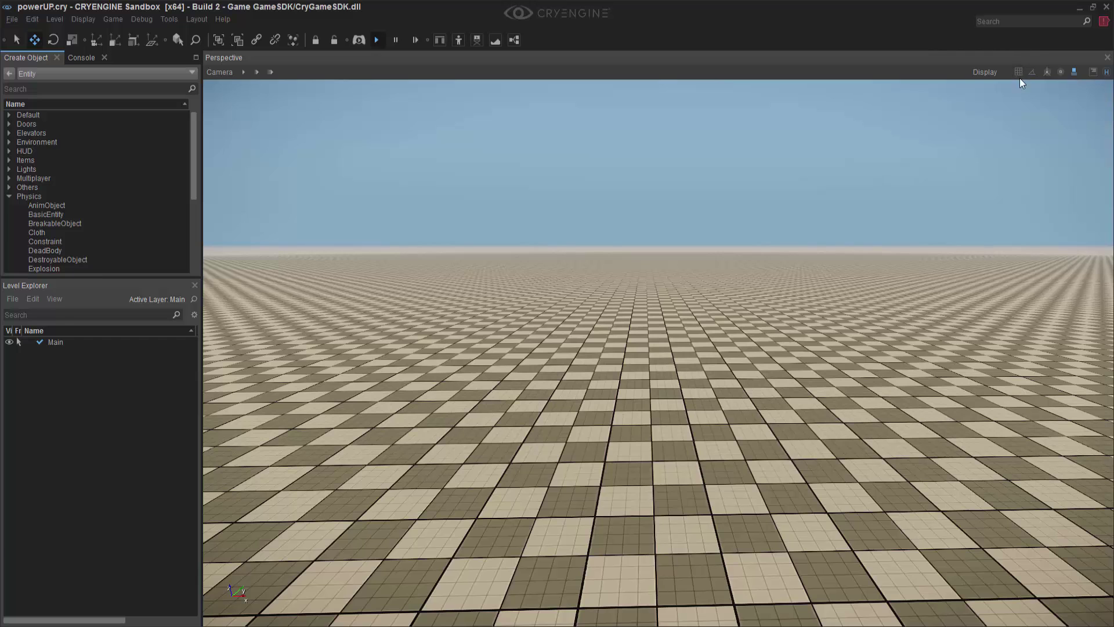
left_click(44, 215)
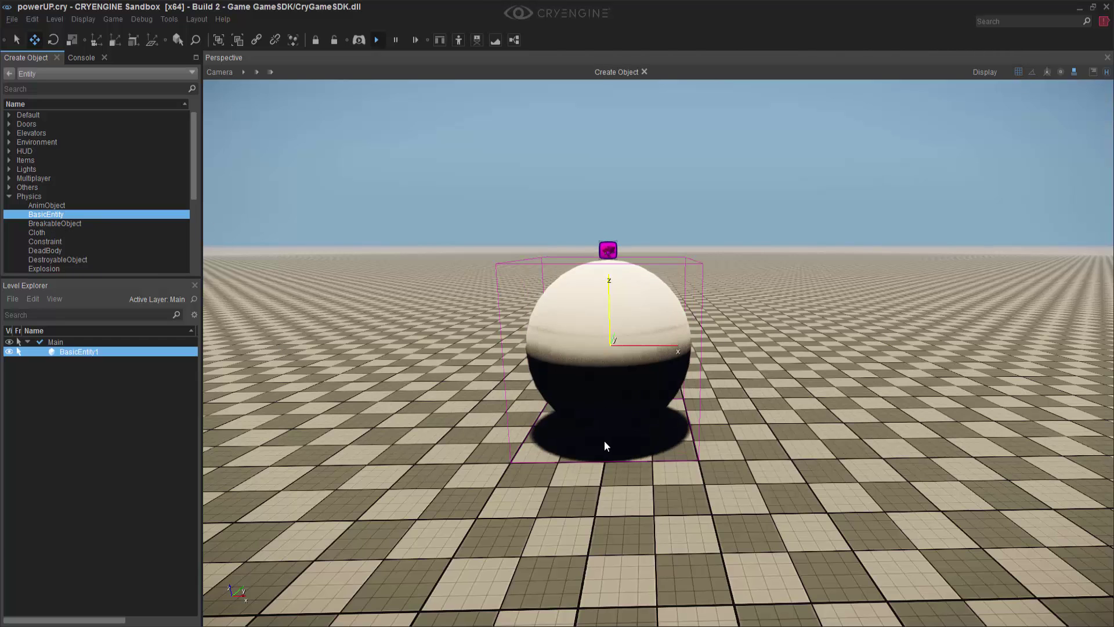
left_click(605, 441)
right_click_drag(721, 443, 859, 450)
left_click(904, 453)
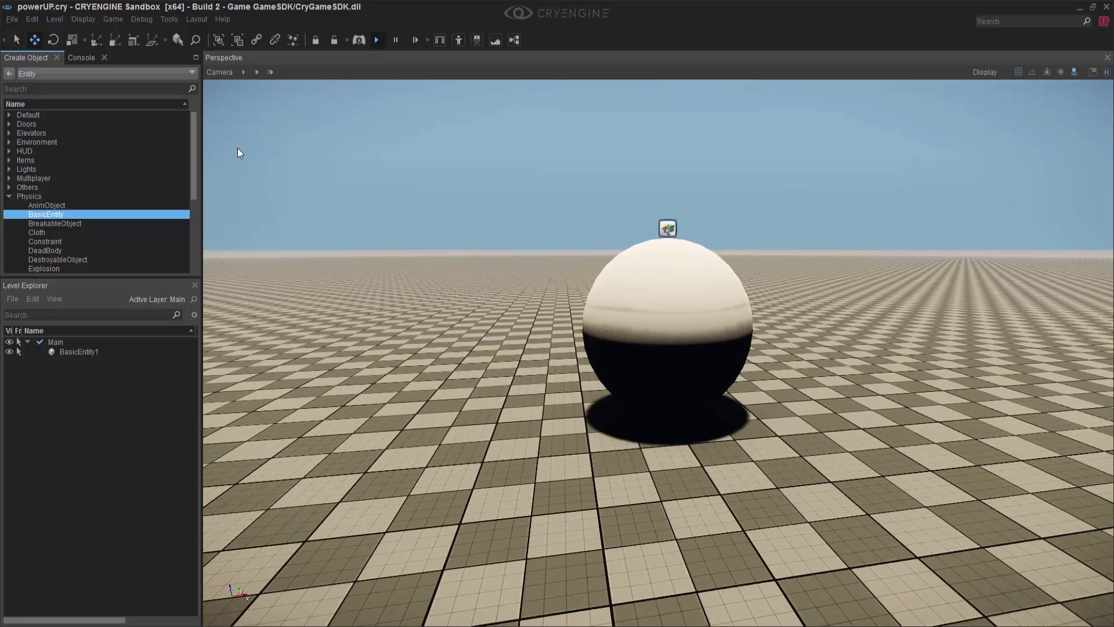
- Activate Total_Illumination_v2 in the Level Settings
left_click(174, 22)
mouse_move(196, 36)
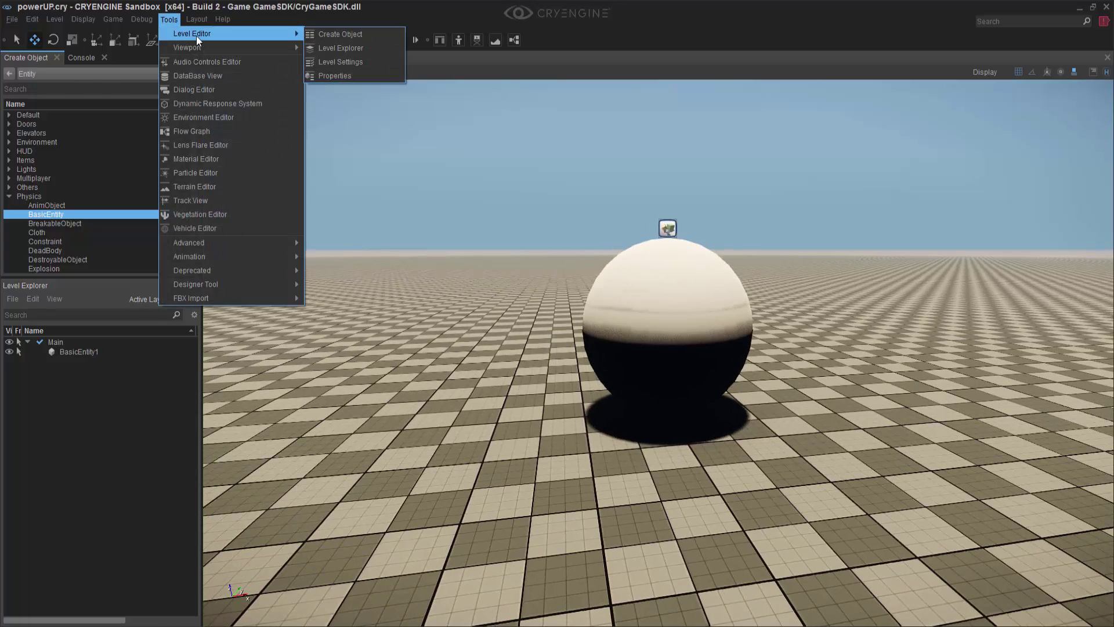
left_click(340, 62)
scroll(256, 293, "down", 15)
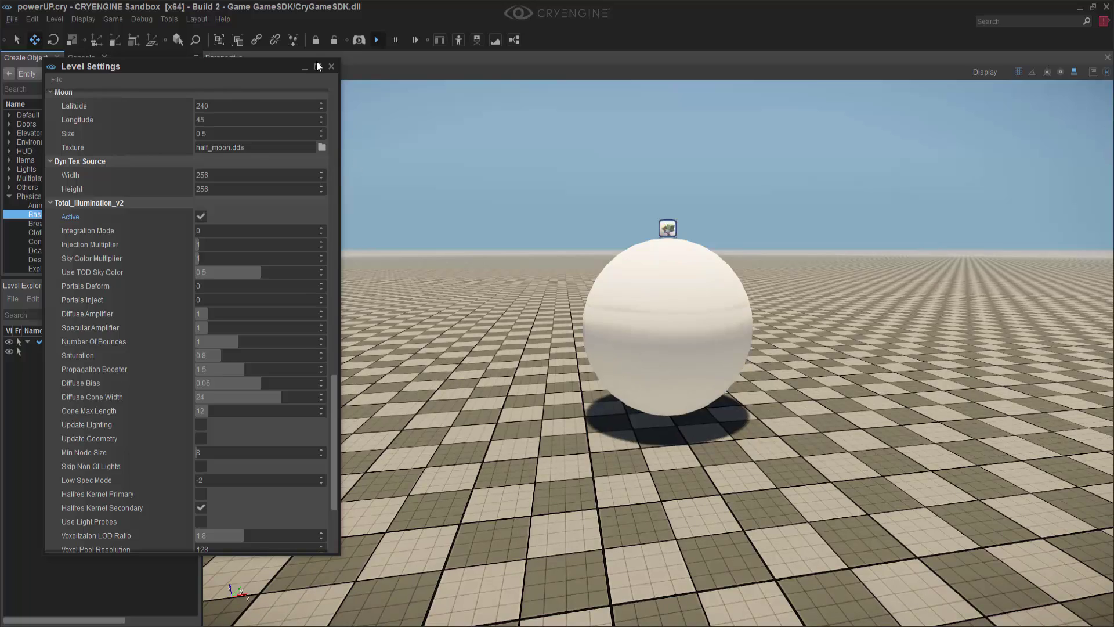
left_click(332, 66)
- Place a ProximityTrigger from the Triggers entities on the ground next to the sphere
mouse_move(840, 200)
right_mouse_down()
mouse_move(841, 244)
mouse_move(881, 215)
right_mouse_up()
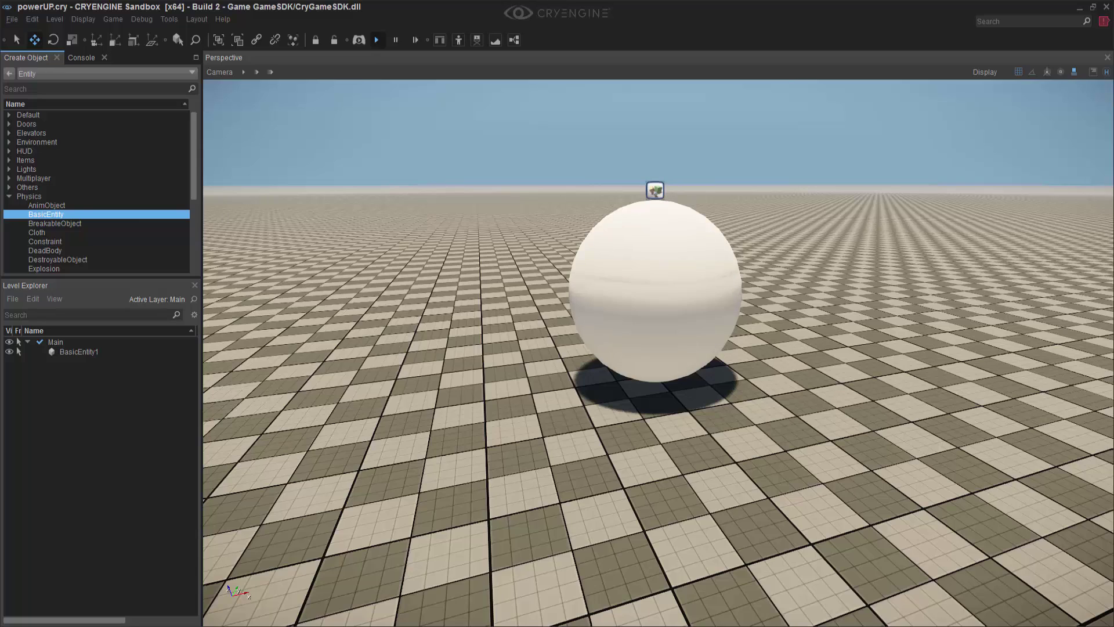
left_click(9, 196)
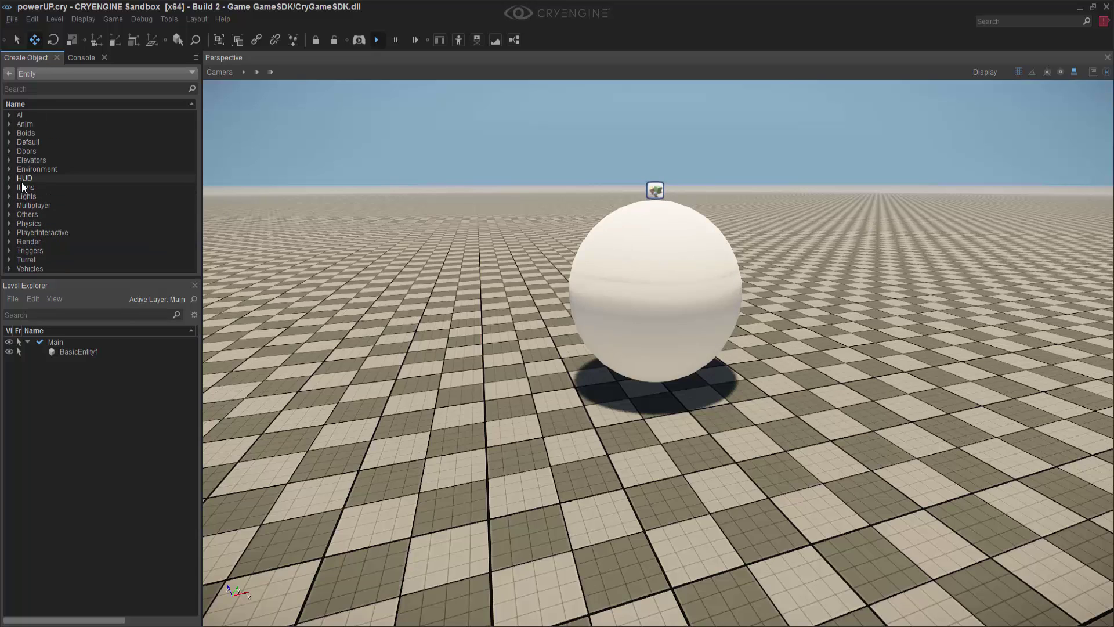
left_click(9, 250)
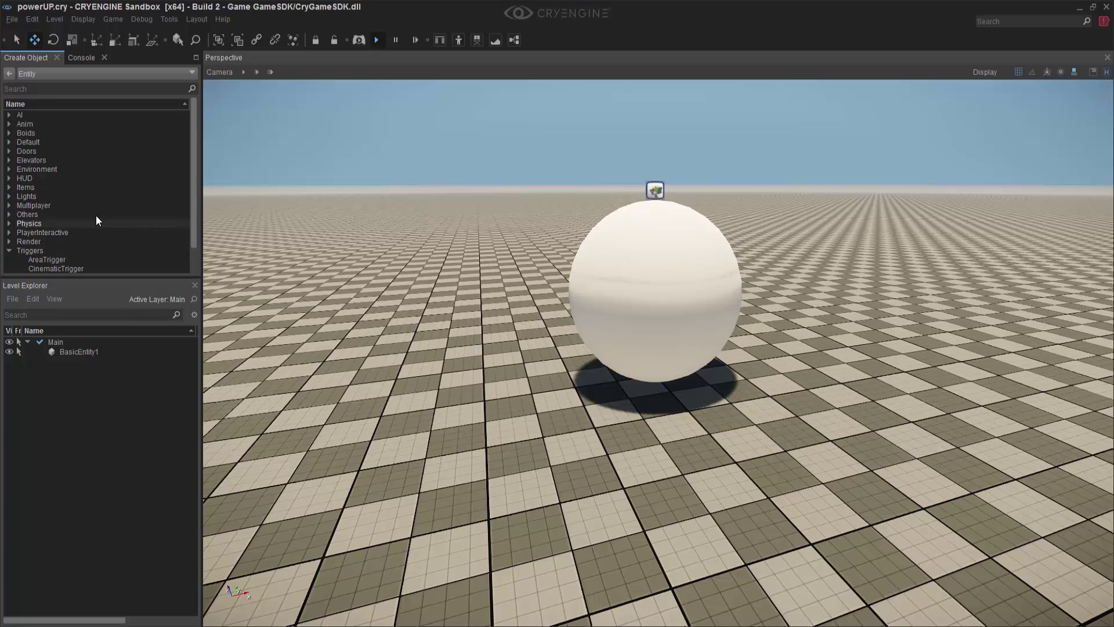
scroll(96, 220, "down", 1)
left_click(60, 249)
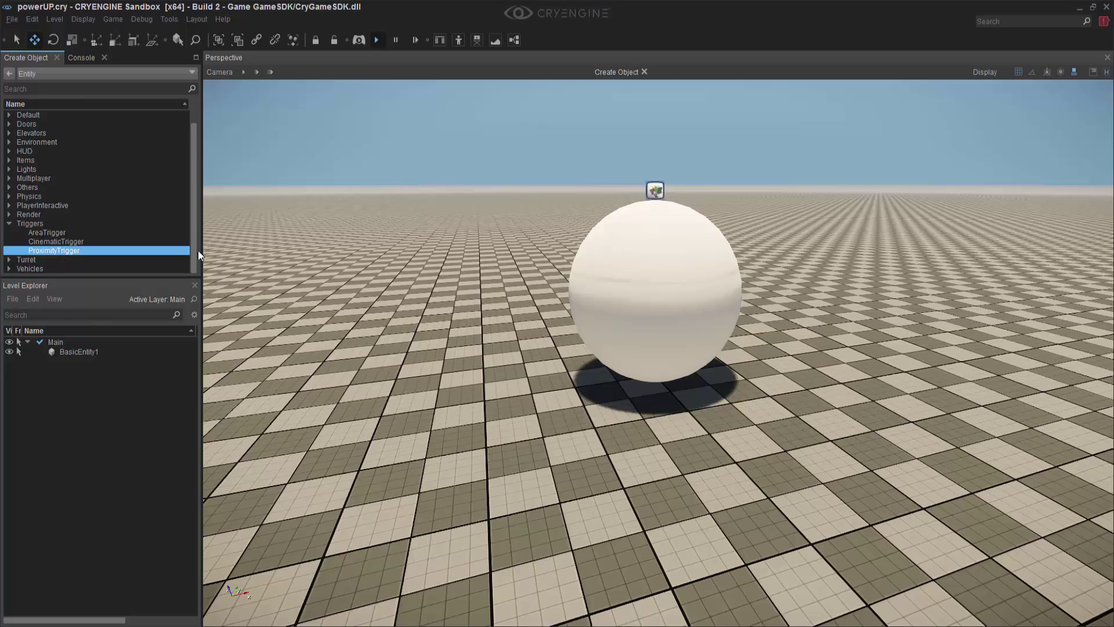
key("s")
right_click_drag(671, 381, 672, 385)
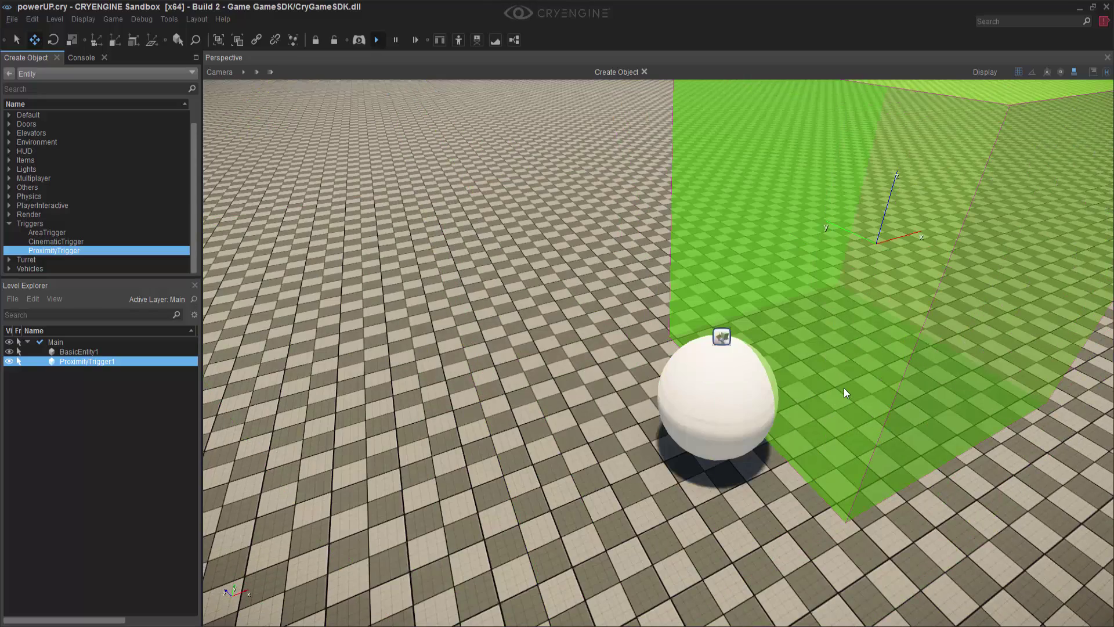
left_click(844, 387)
right_click_drag(843, 388, 843, 386)
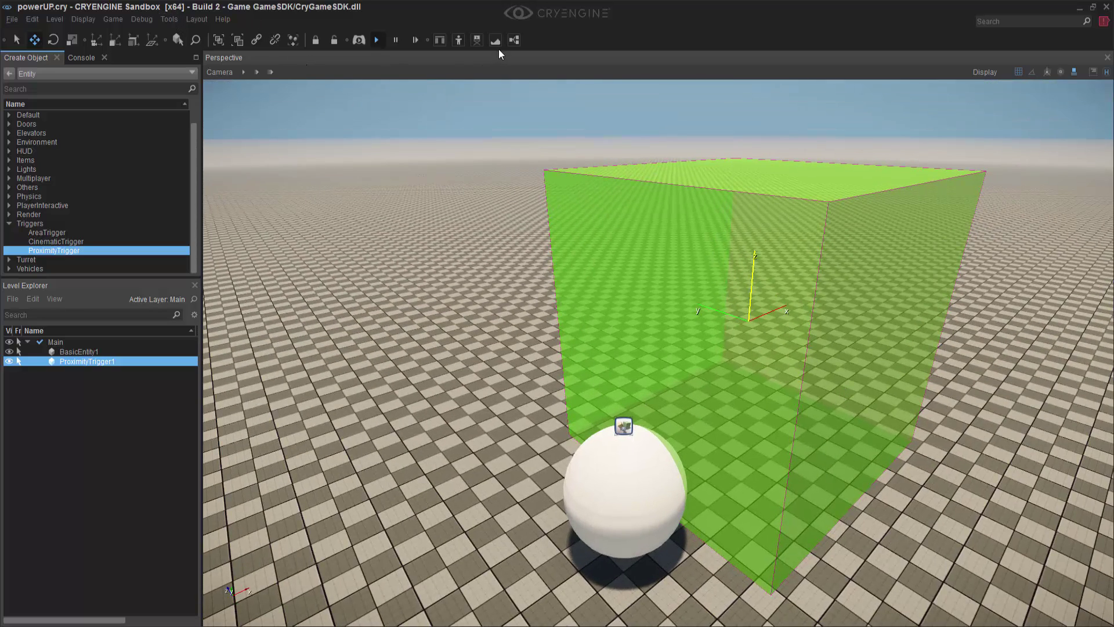
- Show the object properties beside the viewport and select the proximity trigger
left_click(440, 39)
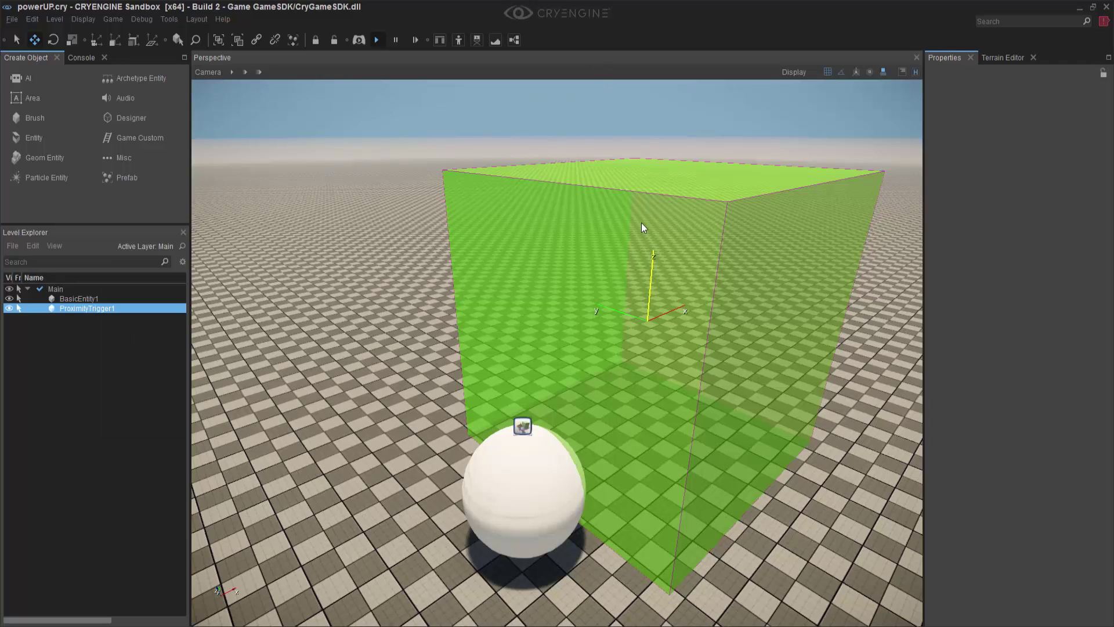
left_click(631, 401)
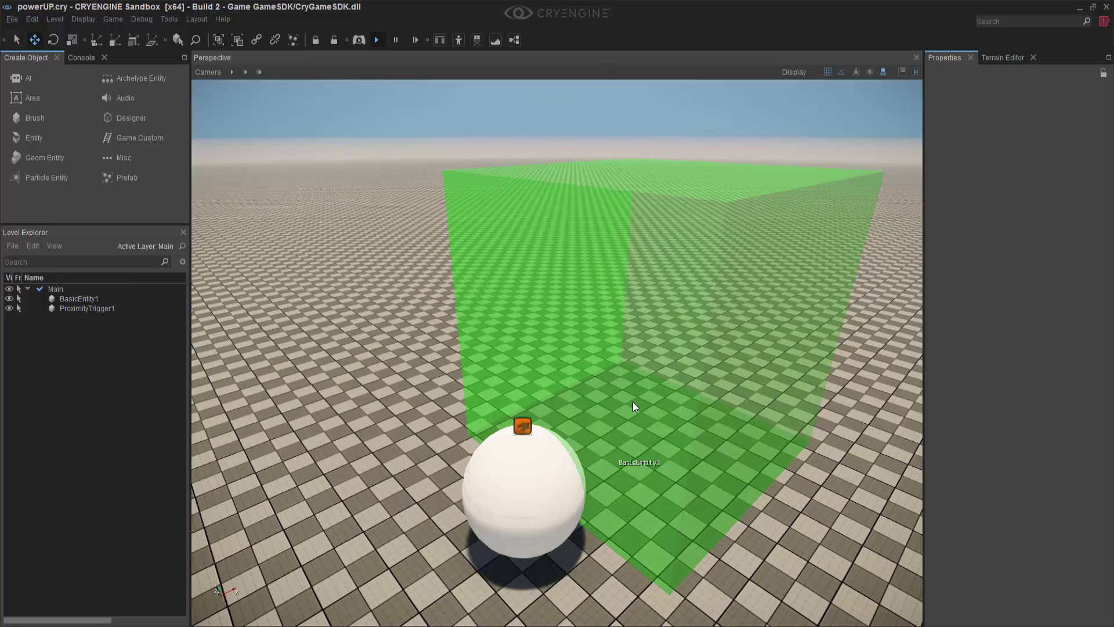
left_click(915, 72)
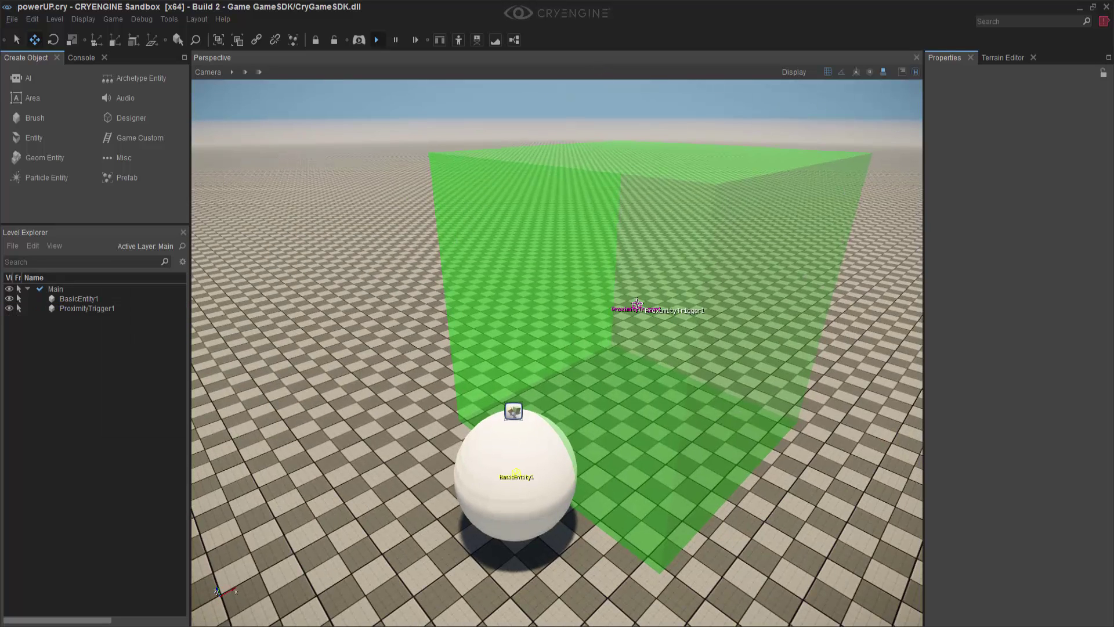
left_click(637, 304)
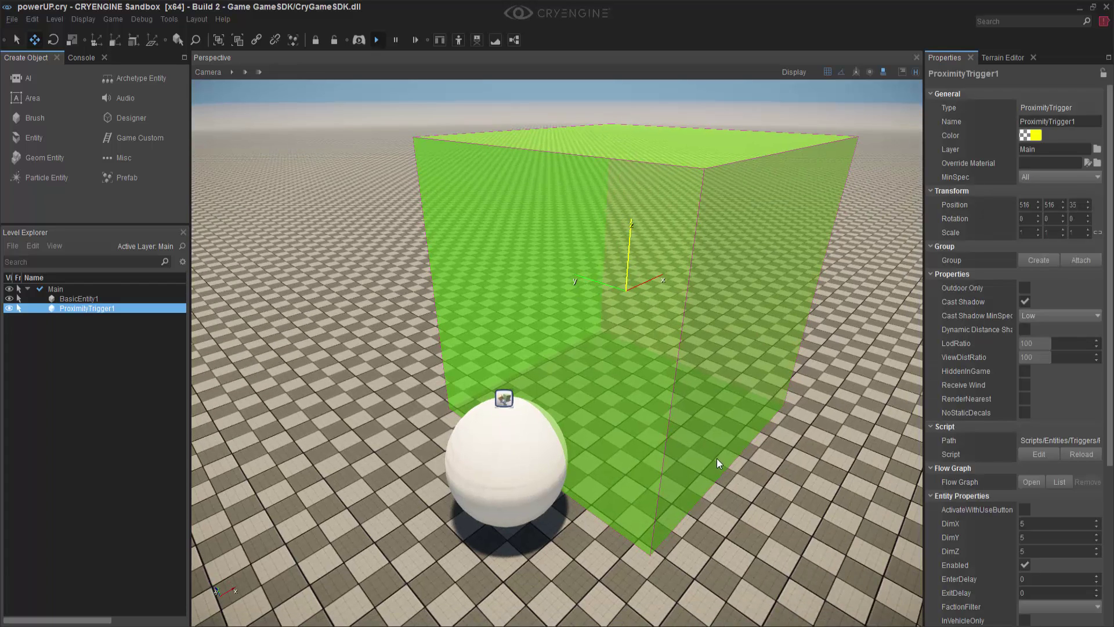
- Set the proximity trigger's DimX, DimY and DimZ to 2
scroll(704, 462, "down", 3)
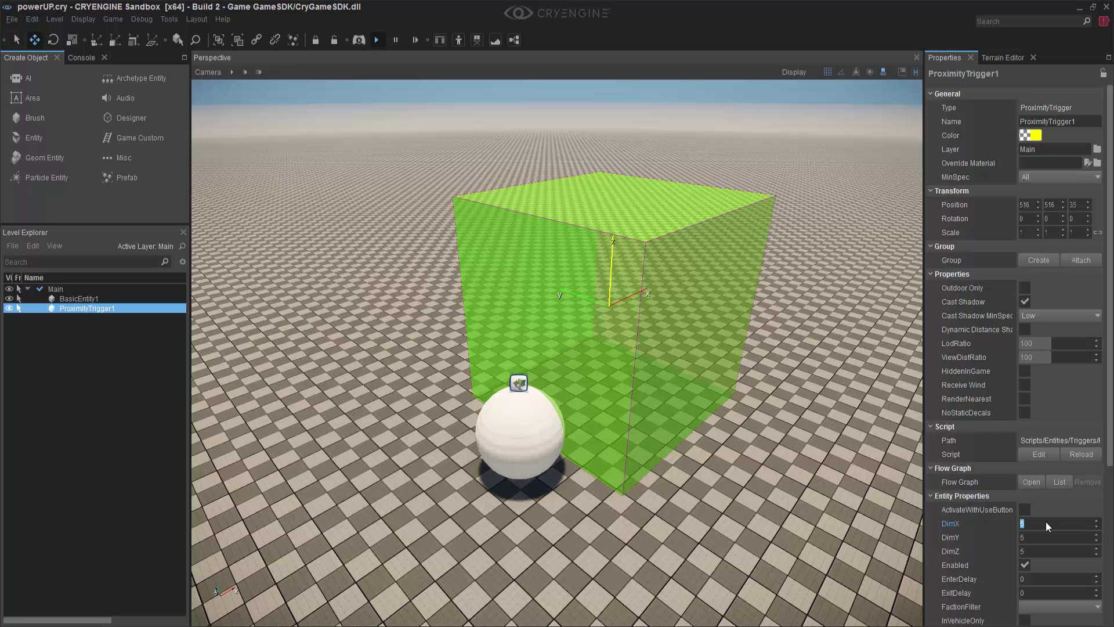
type("2")
key("Tab")
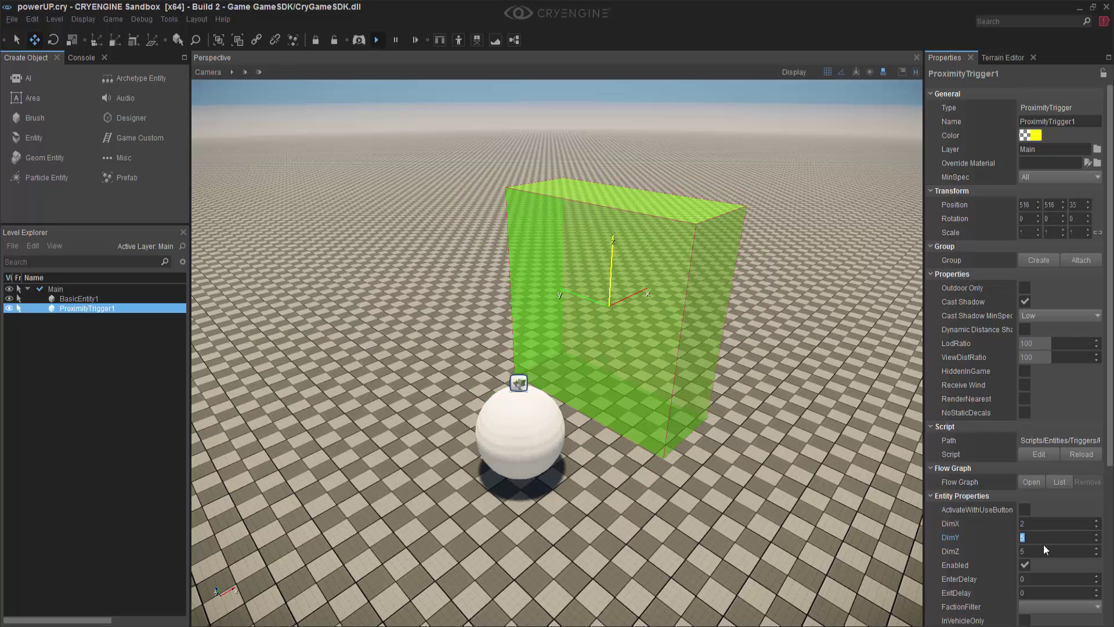
key("Tab")
key("Return")
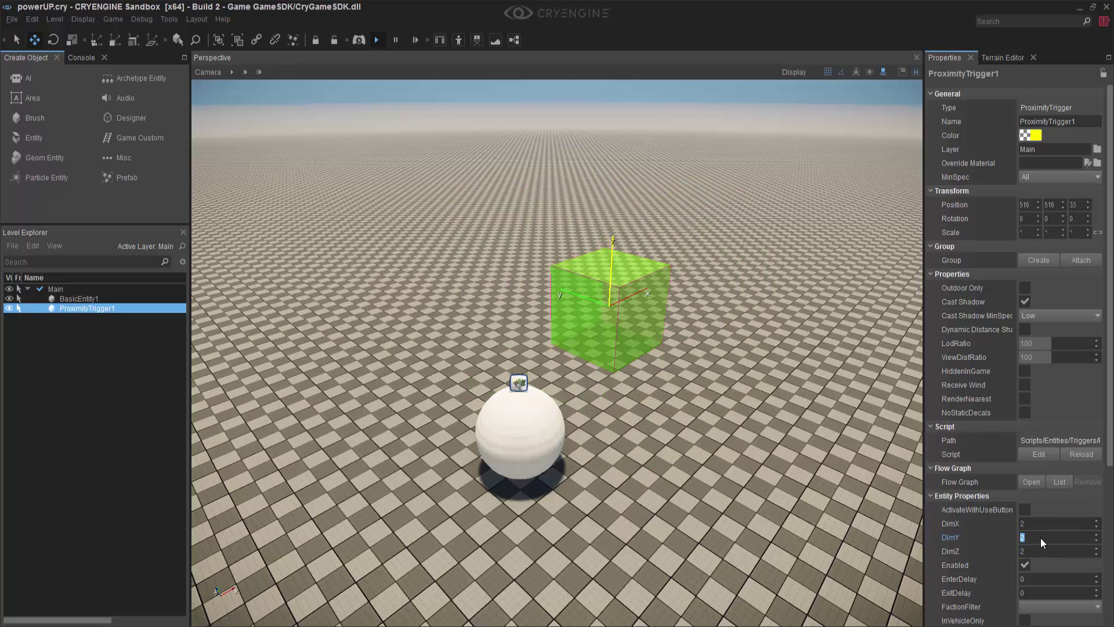
left_click(614, 442)
scroll(638, 424, "up", 3)
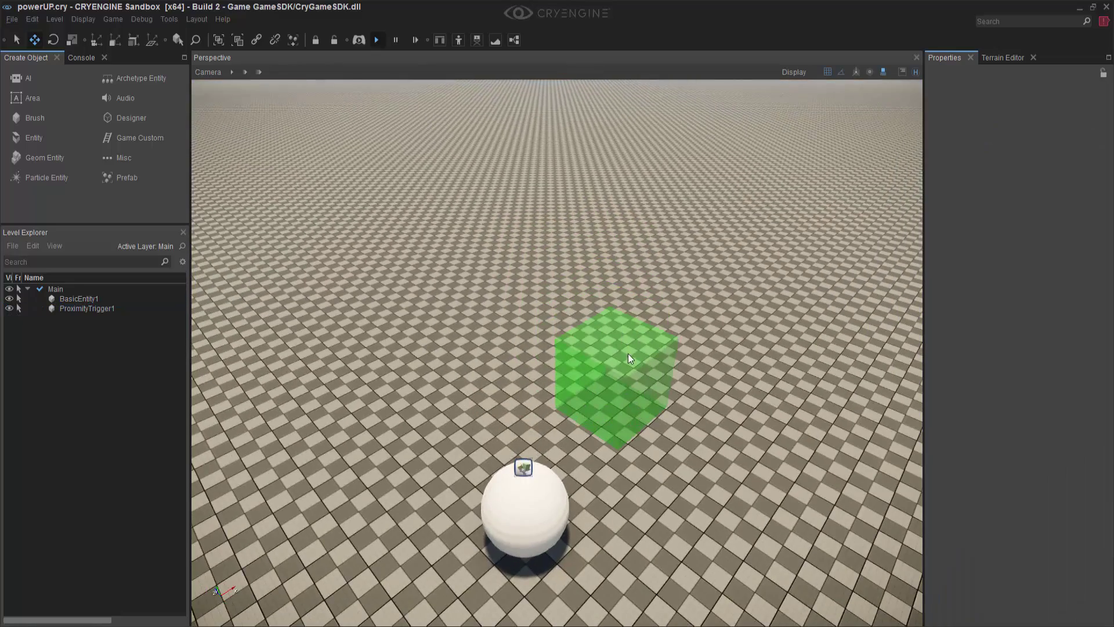
- Move the proximity trigger across and down to ground level so its box encloses the sphere
left_click(629, 368)
right_click_drag(629, 368, 606, 400)
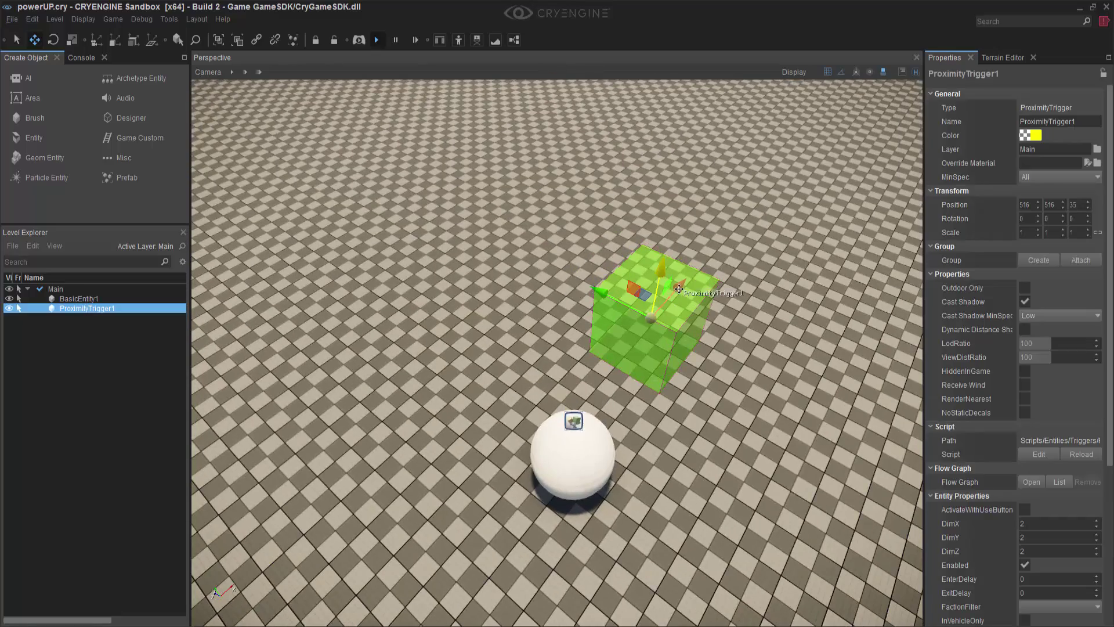
left_click_drag(673, 288, 620, 354)
right_click_drag(619, 354, 613, 267)
left_click_drag(613, 266, 612, 400)
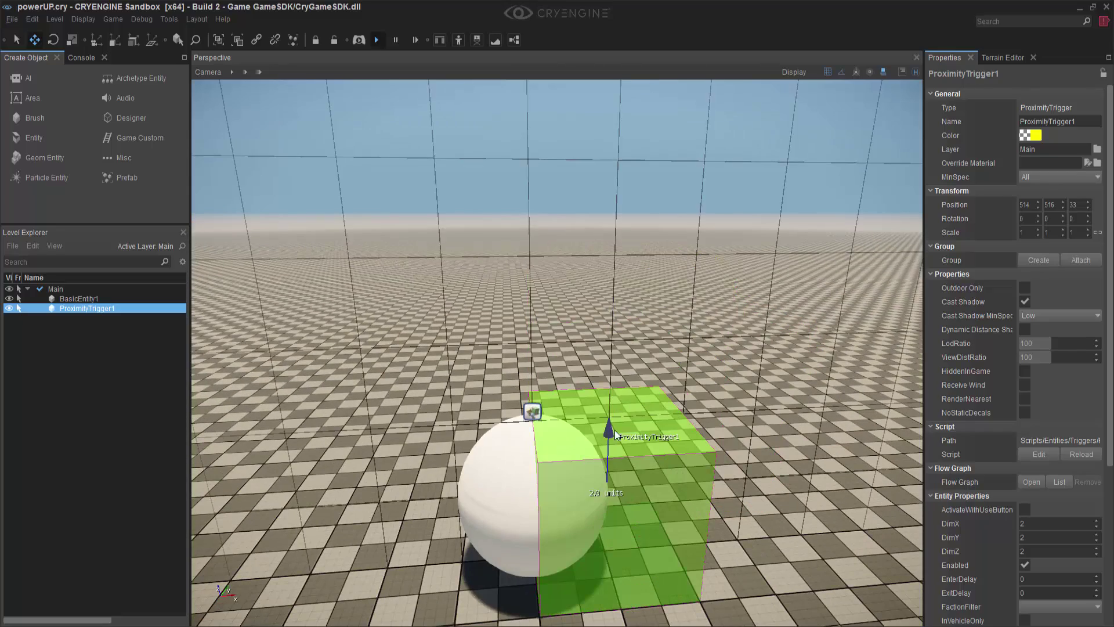
left_click_drag(667, 483, 658, 493)
left_click(657, 493)
- Create a flow graph from the sphere and the proximity trigger selected together, in a group named powerUP_LOGIC
right_click_drag(657, 493, 761, 500)
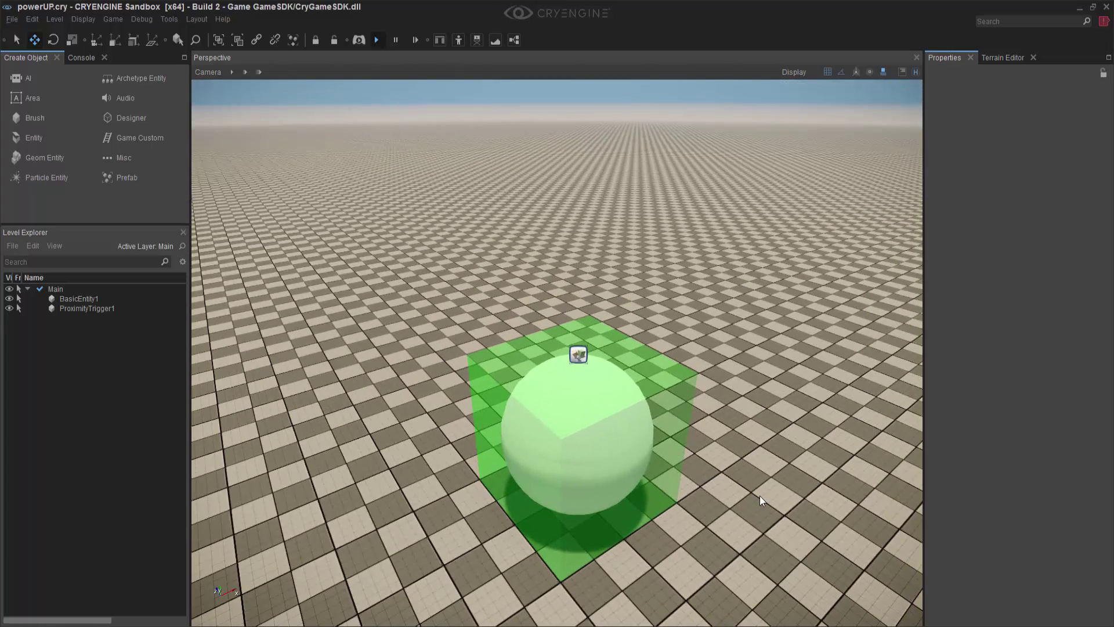
right_click_drag(686, 494, 739, 507)
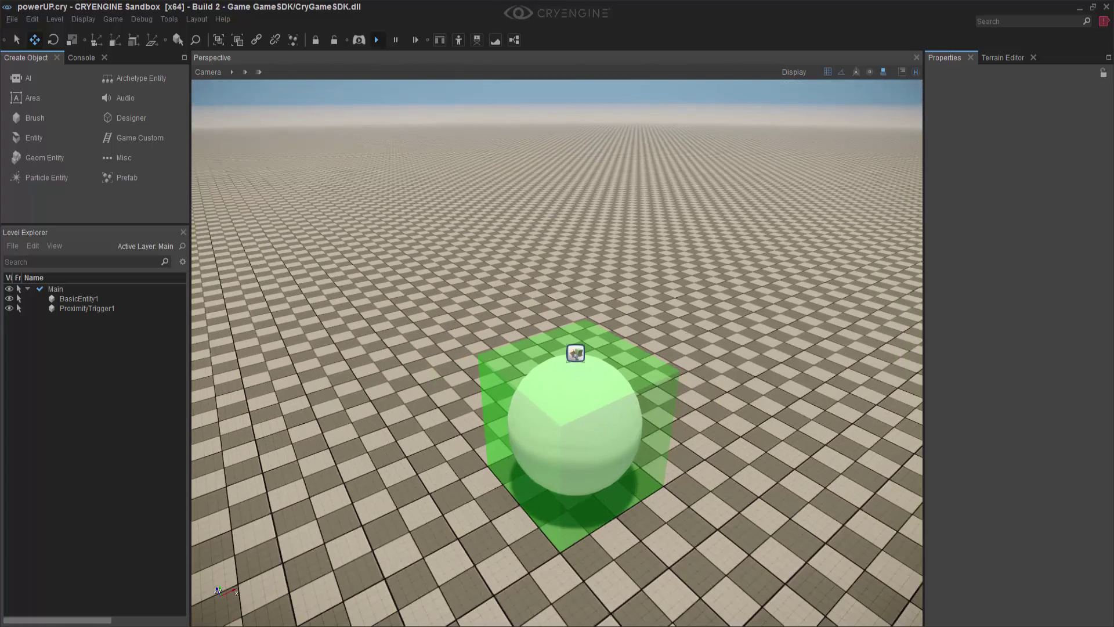
middle_click_drag(747, 497, 747, 493)
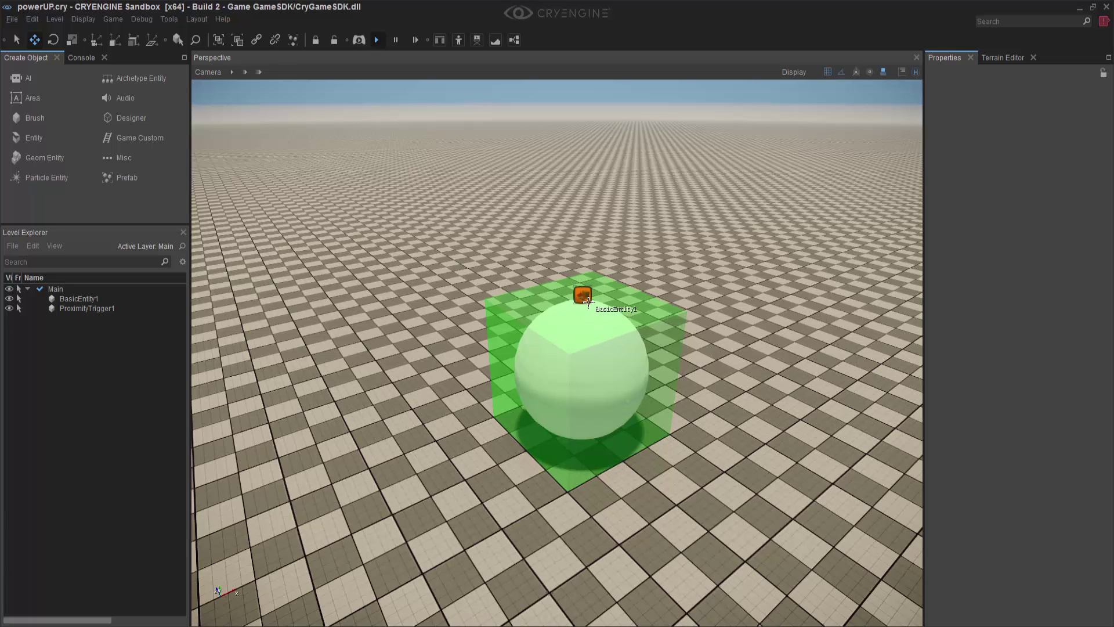
left_click_drag(697, 302, 670, 329)
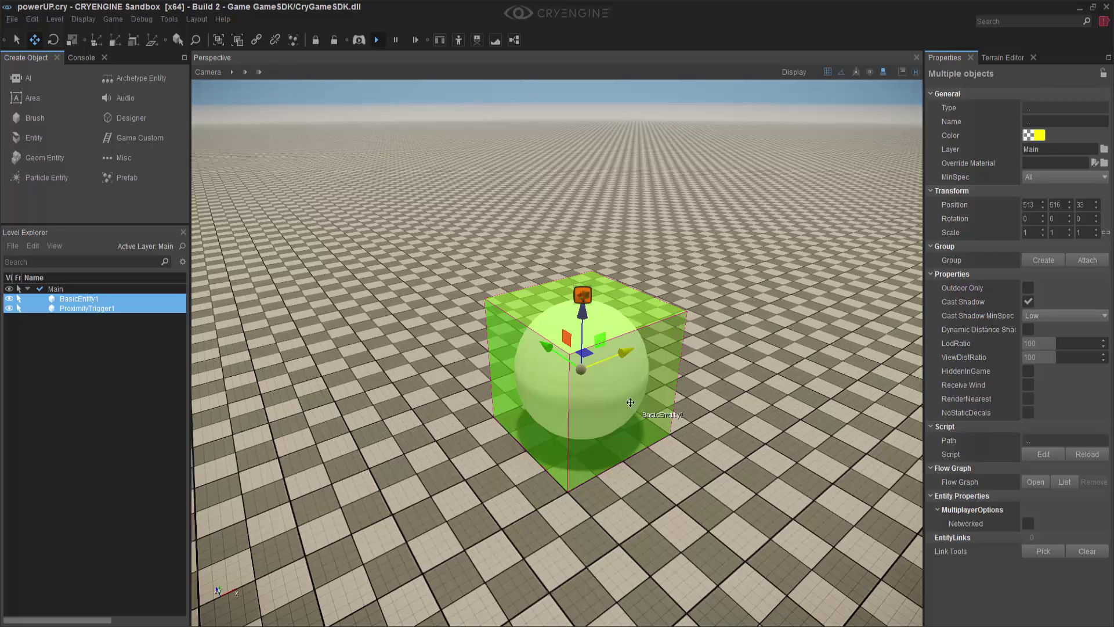
right_click(588, 295)
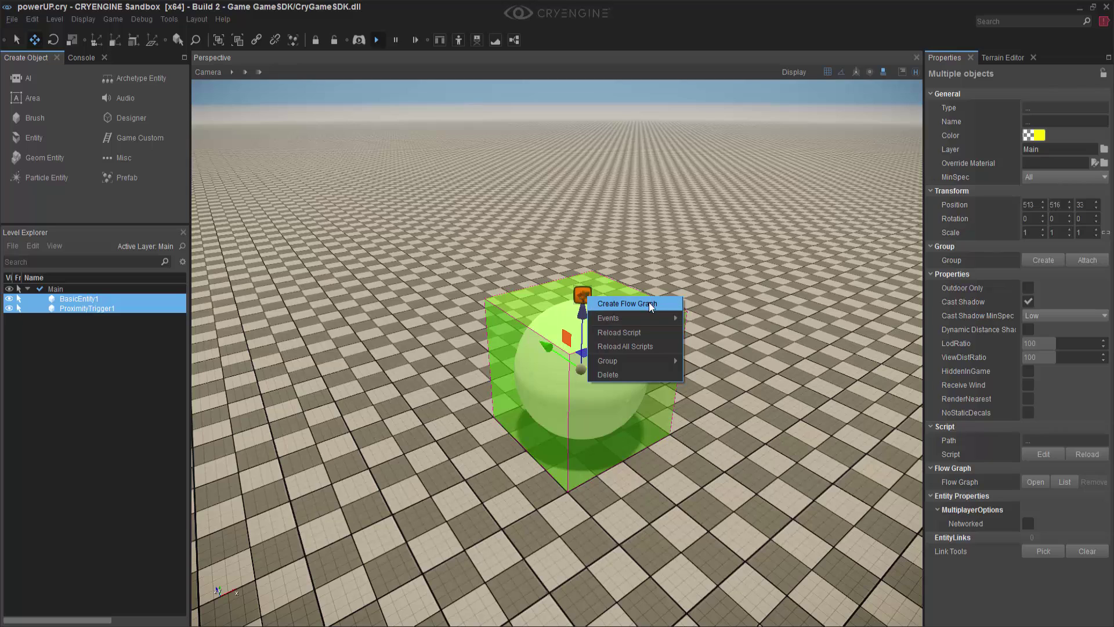
left_click(626, 304)
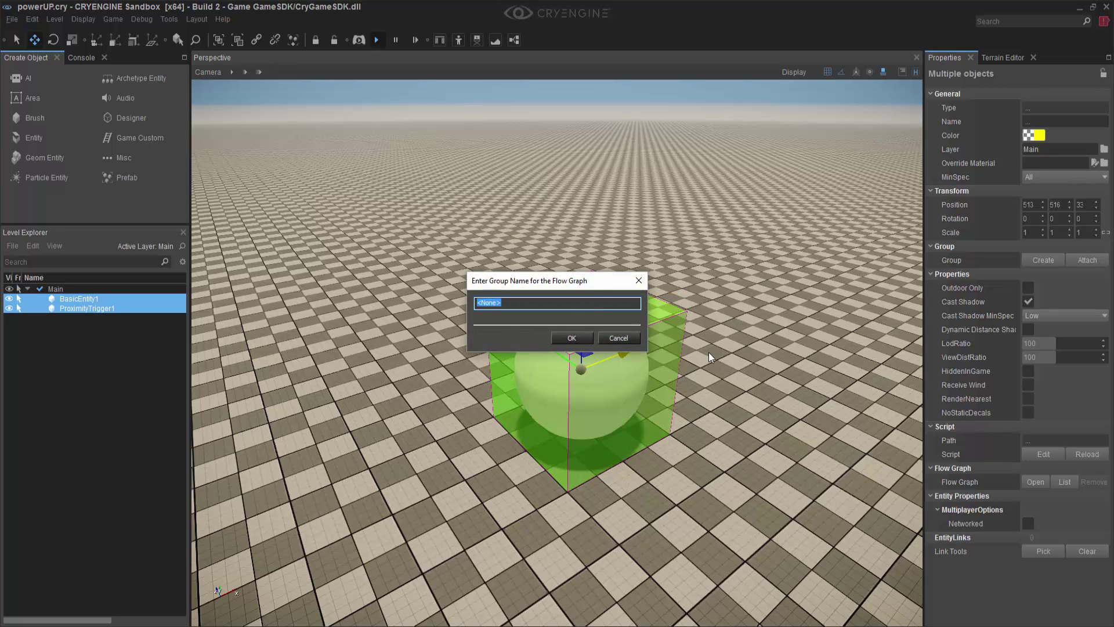
type("powerUP_LOGIC")
left_click(582, 339)
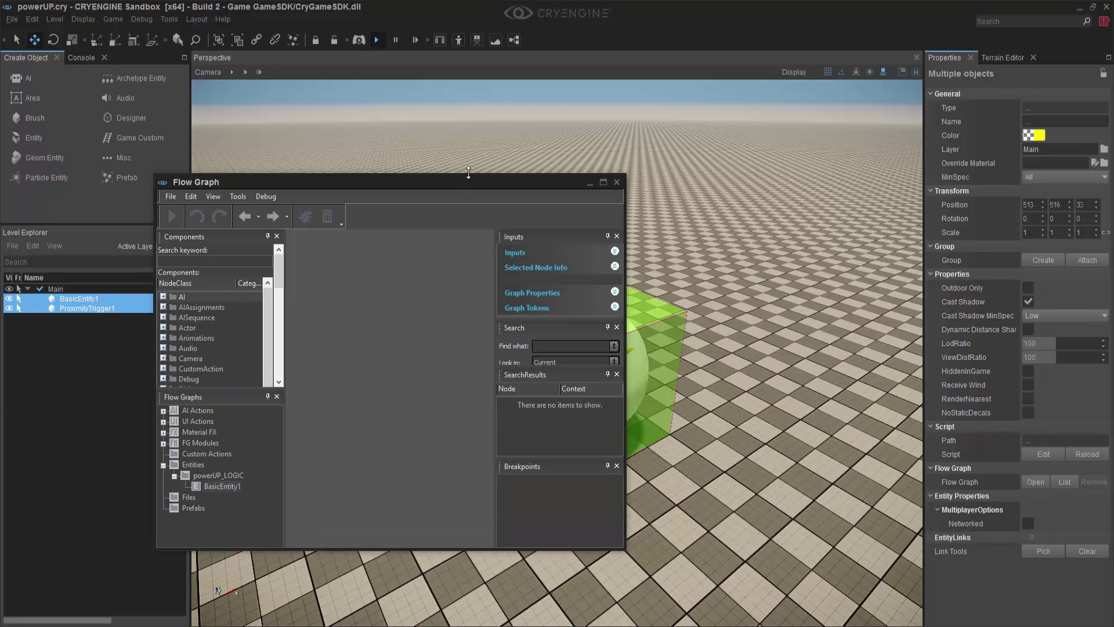
- Dock the Flow Graph window together with the Perspective viewport and select the sphere entity in the level
left_click_drag(473, 183, 557, 335)
left_click(486, 195)
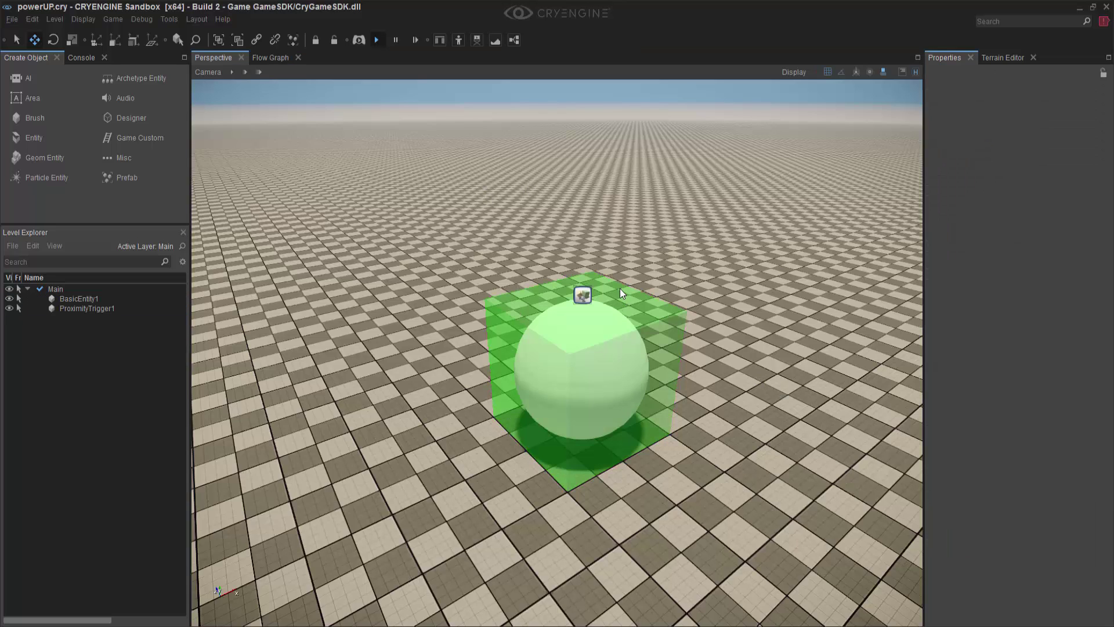
left_click(583, 294)
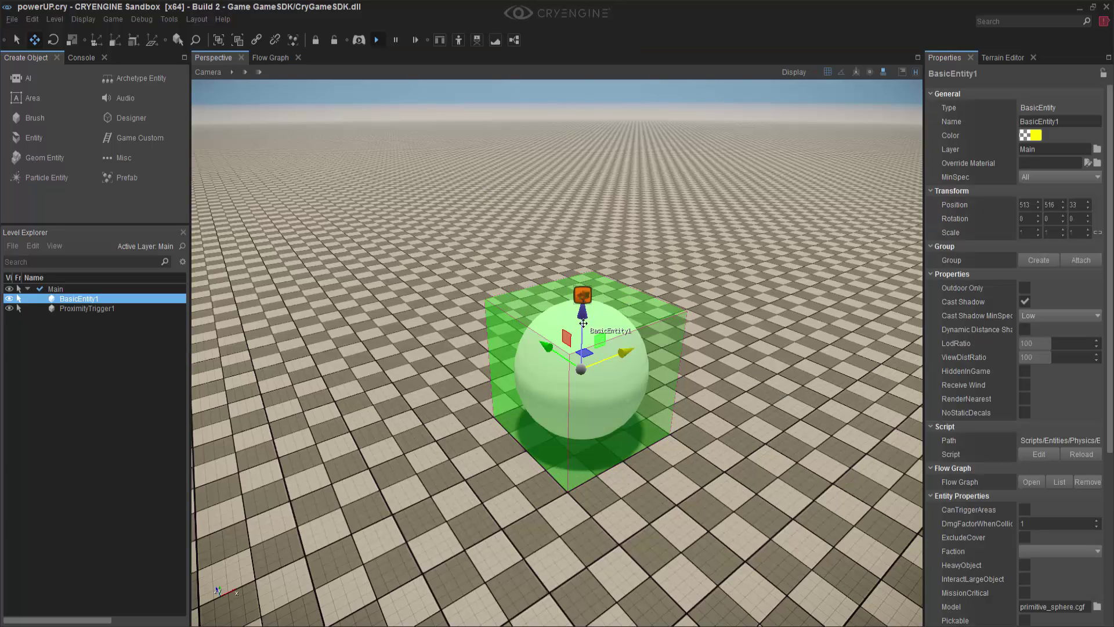
- Raise the sphere entity 2 units above the proximity trigger and link it to the trigger
left_click_drag(583, 323, 583, 148)
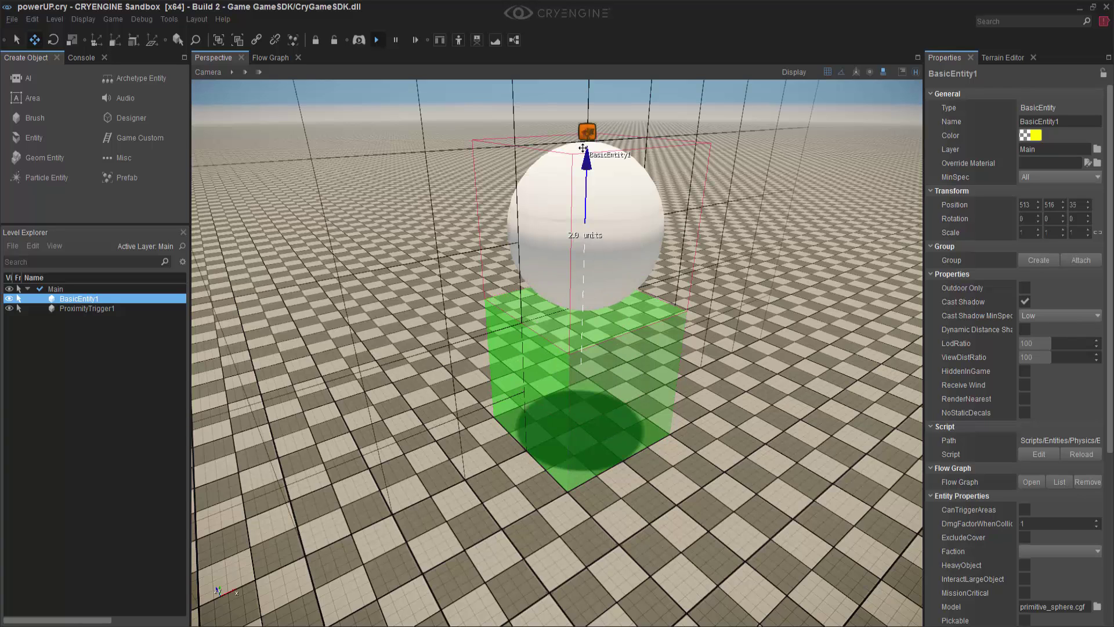
left_click(257, 40)
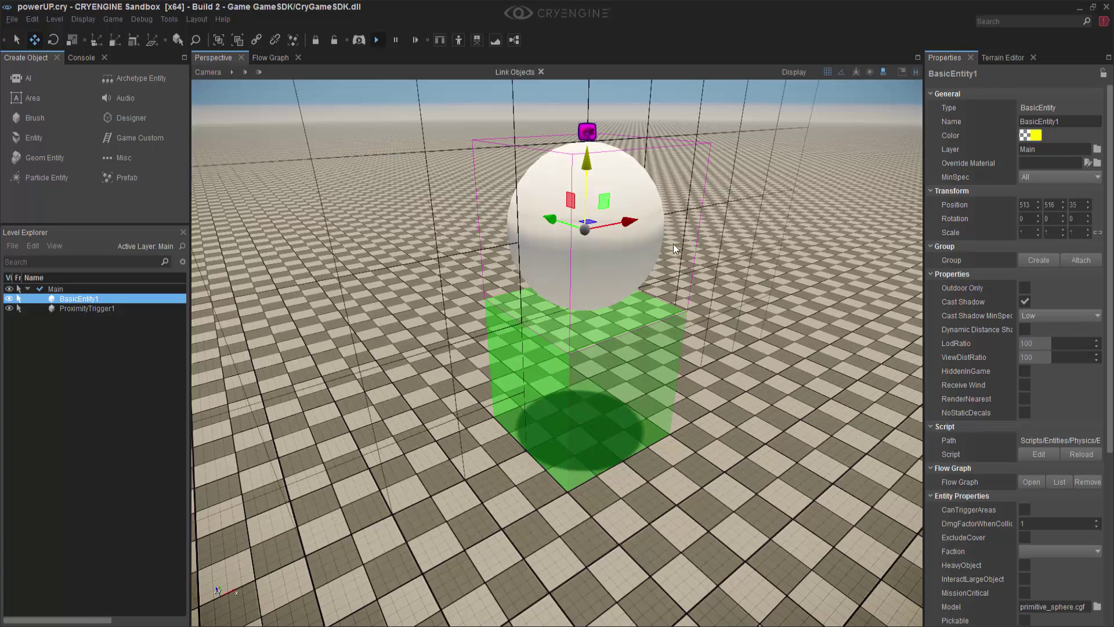
left_click(589, 377)
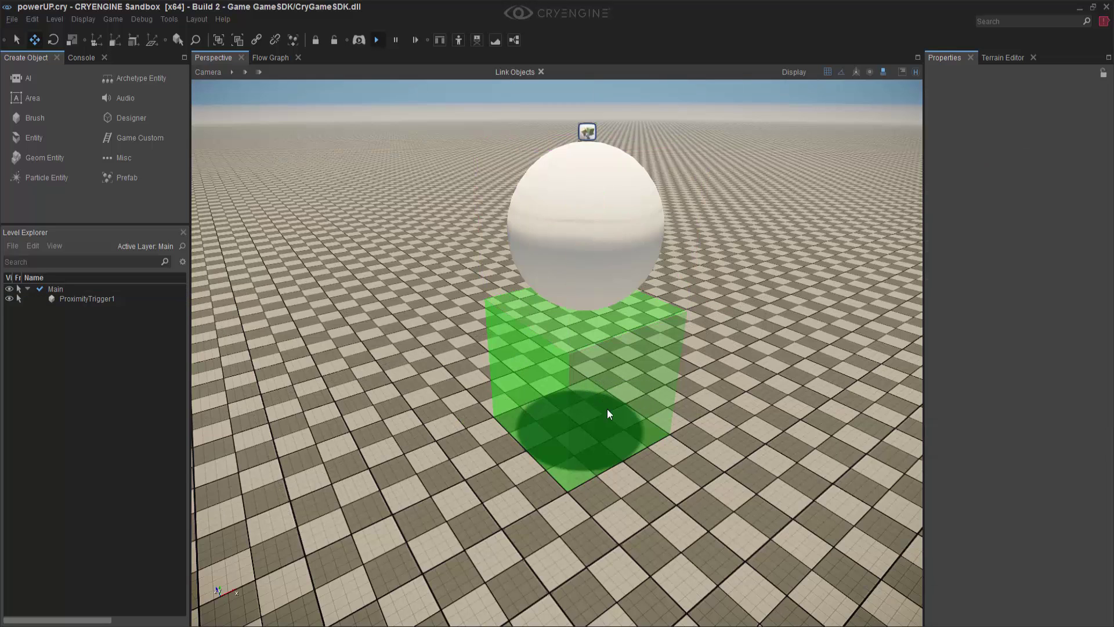
- Move the proximity trigger down to test its link with the sphere and undo the move
right_click_drag(680, 437, 680, 421)
left_click(574, 354)
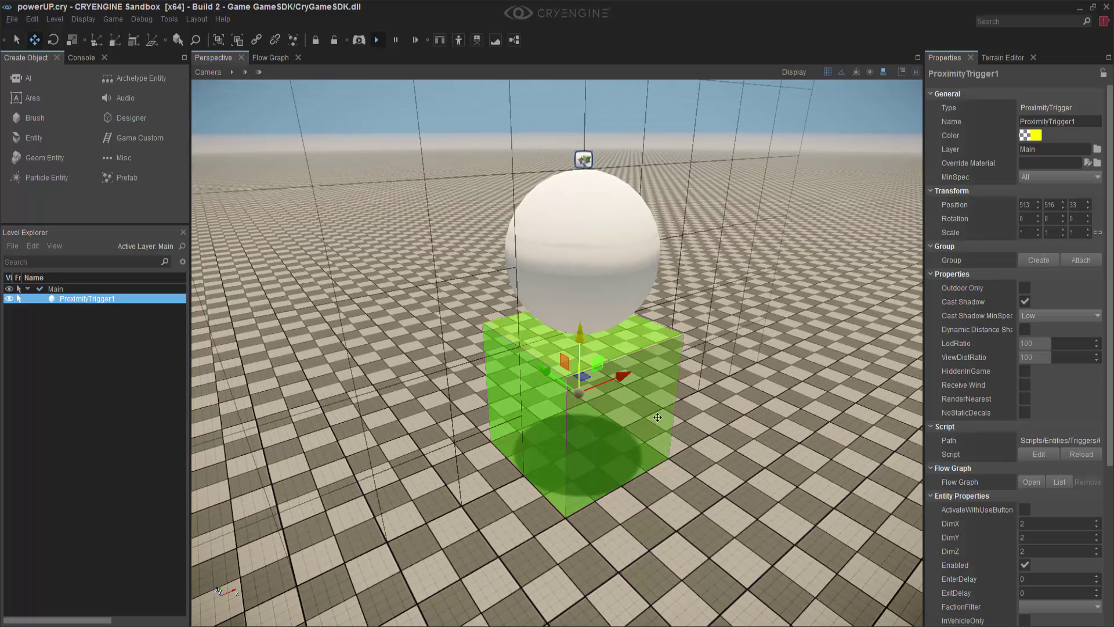
left_click_drag(581, 338, 580, 367)
key("ctrl+z")
- Return the linked sphere to position 0, 0, 0 inside the trigger and disable its RigidBody physics option
left_click(583, 159)
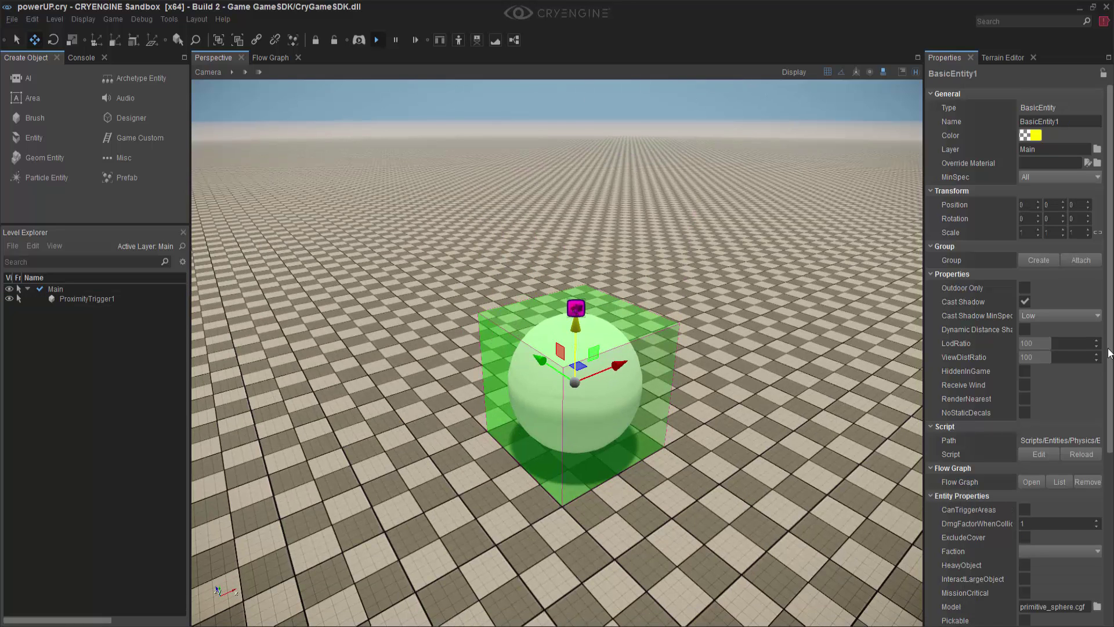
left_click_drag(1109, 353, 1109, 525)
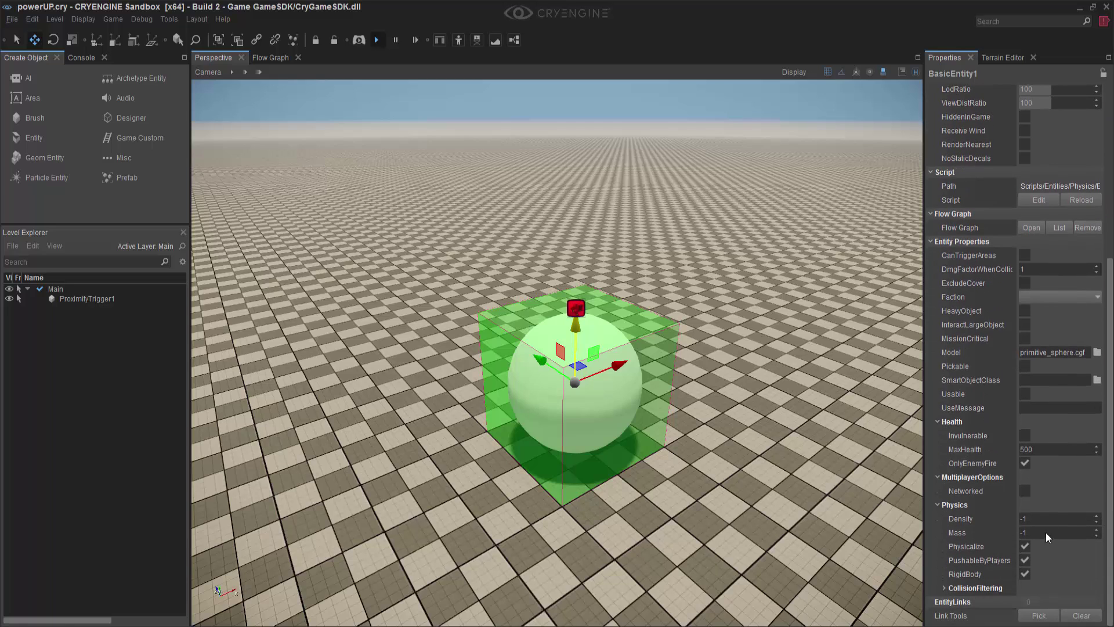
left_click(1024, 575)
left_click(786, 277)
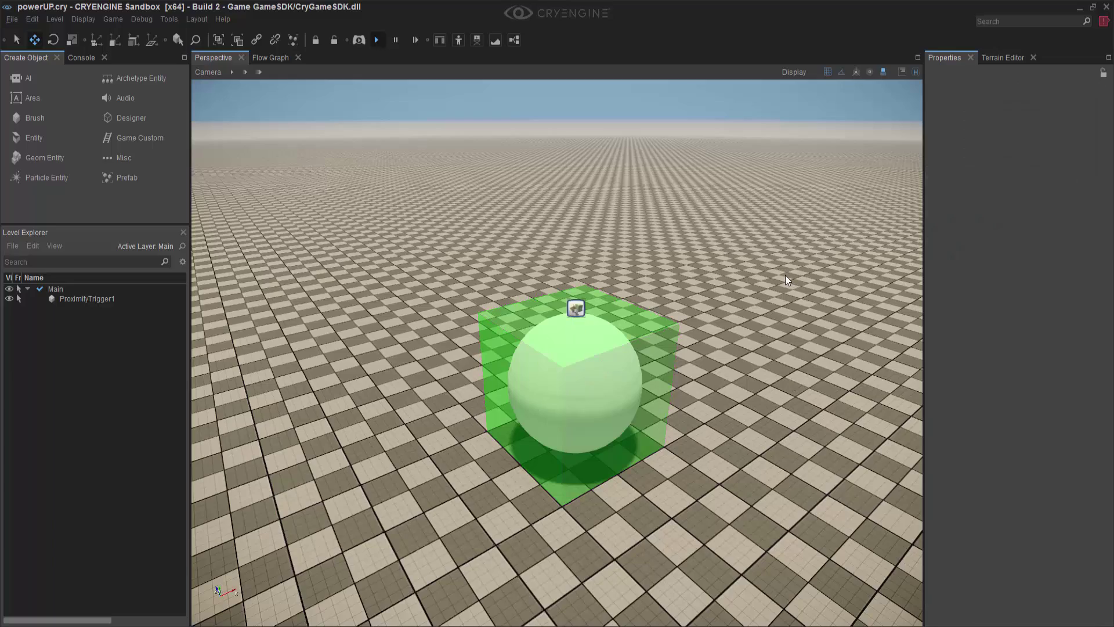
scroll(660, 252, "up", 3)
scroll(689, 267, "up", 2)
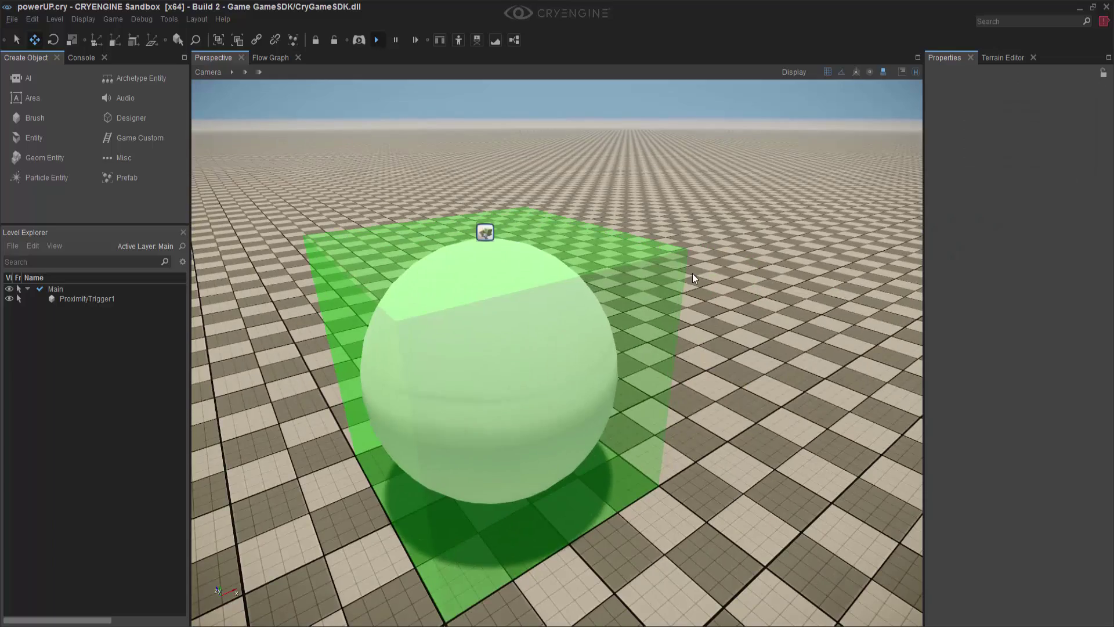
scroll(691, 274, "down", 4)
right_click_drag(692, 274, 688, 272)
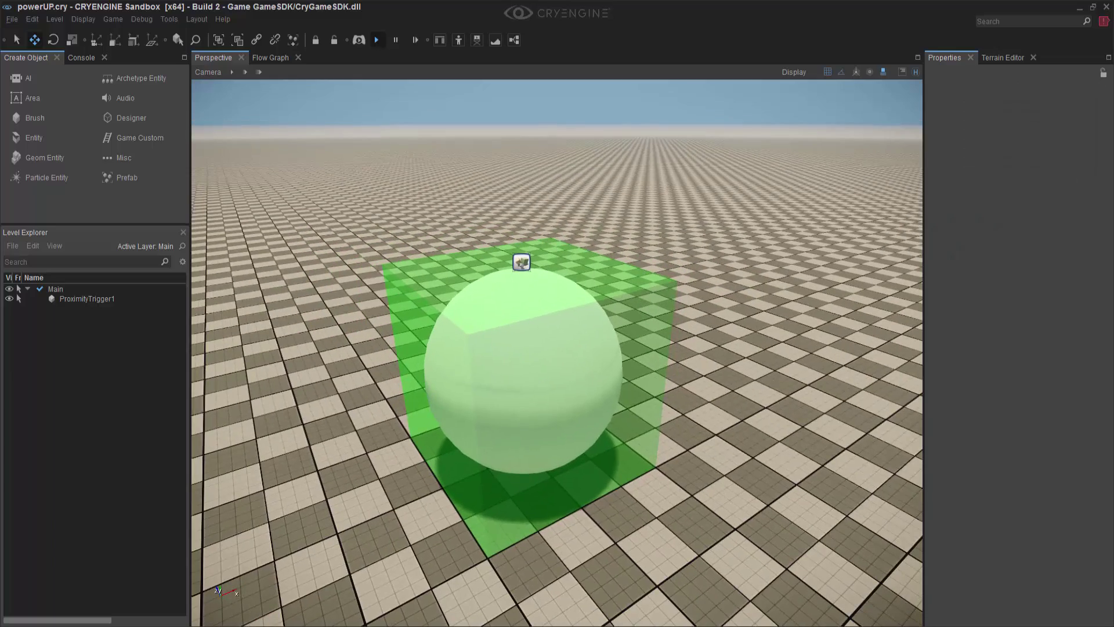
- Add the sphere and the proximity trigger, selected together in the level, as entity nodes to the powerUP_LOGIC flow graph
left_click(280, 58)
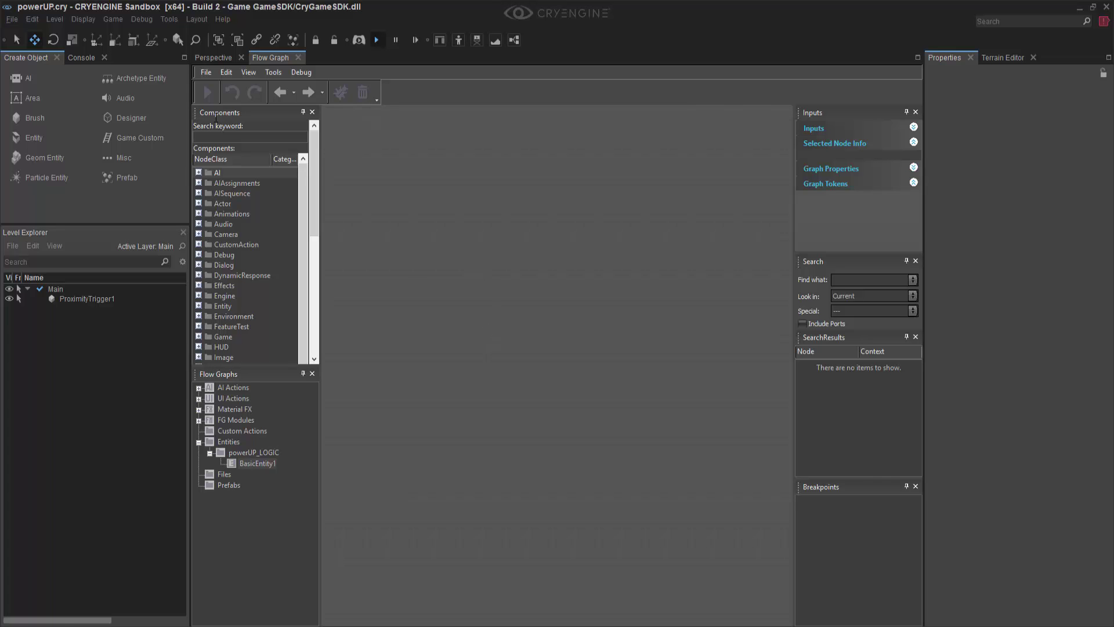
left_click(209, 58)
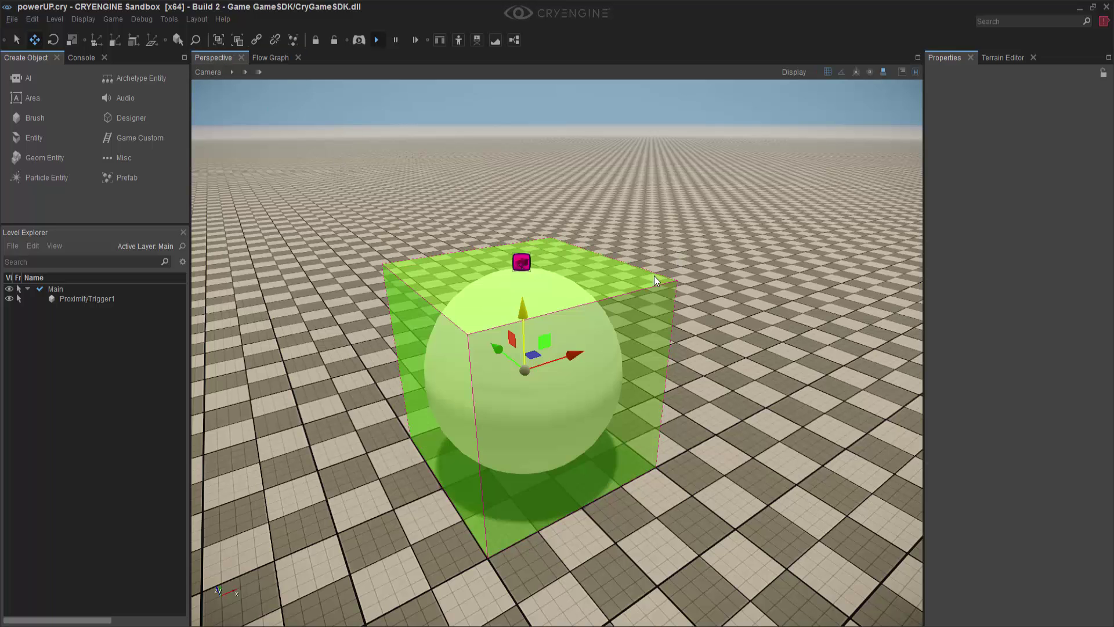
left_click(653, 276)
left_click(260, 58)
right_click(435, 258)
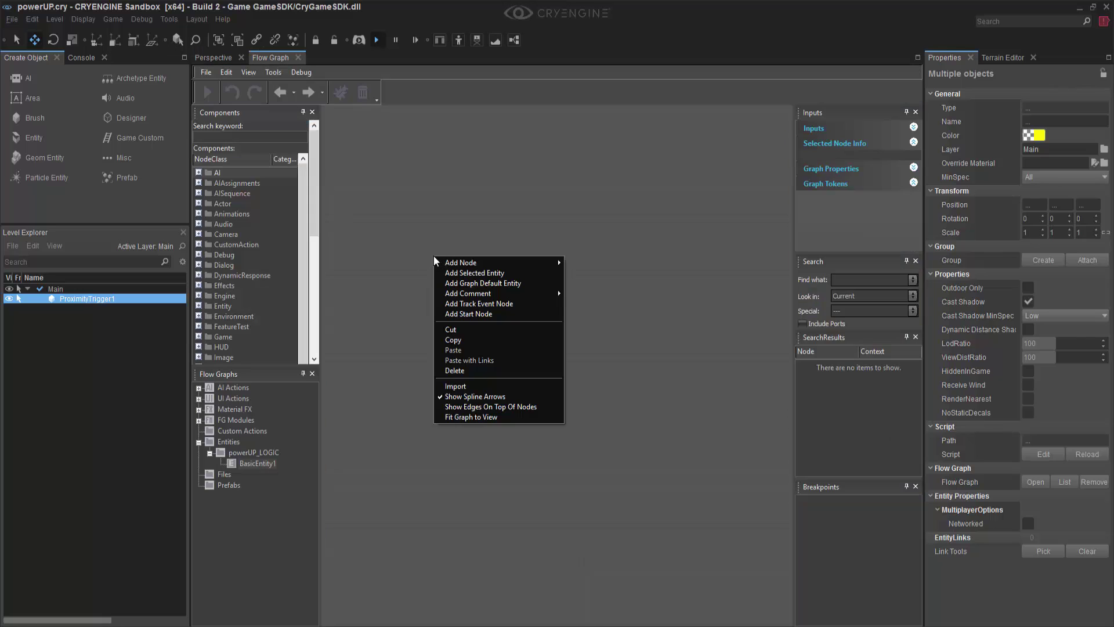
left_click(480, 273)
- Arrange the graph nodes so the ProximityTrigger node sits aligned above the BasicEntity node without overlapping
left_click_drag(486, 260, 547, 299)
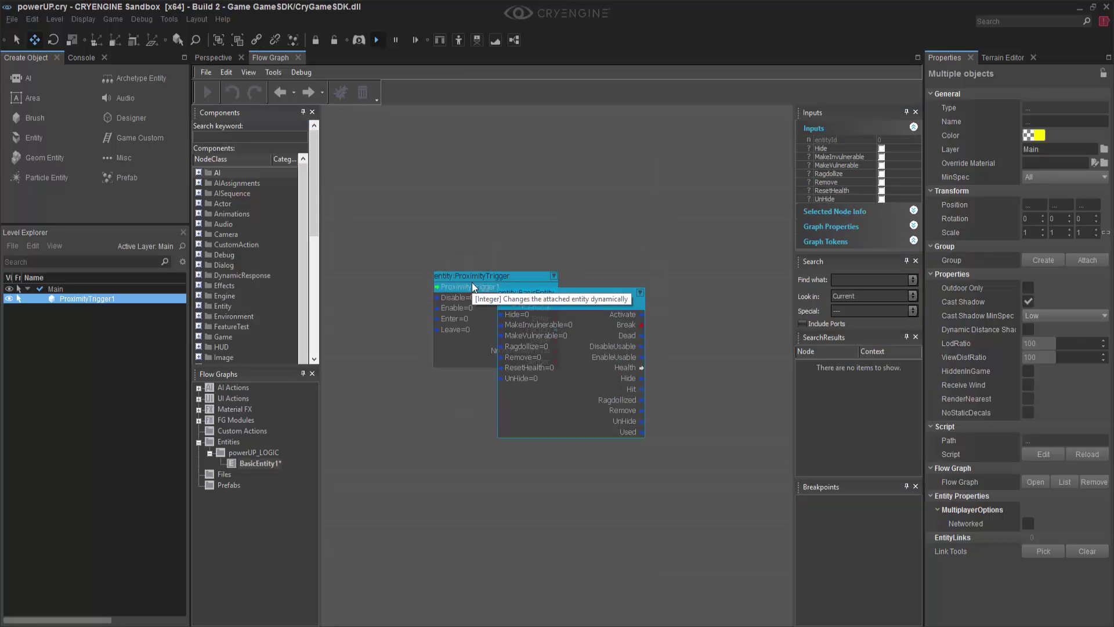
left_click_drag(472, 286, 472, 158)
left_click_drag(557, 296, 498, 293)
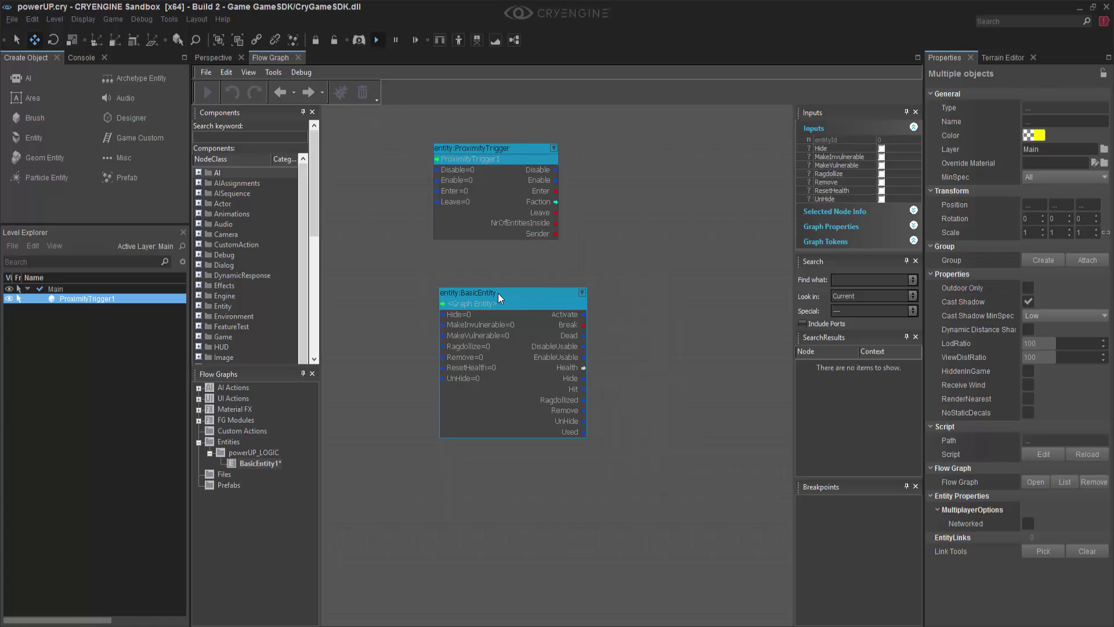
left_click_drag(465, 143, 471, 149)
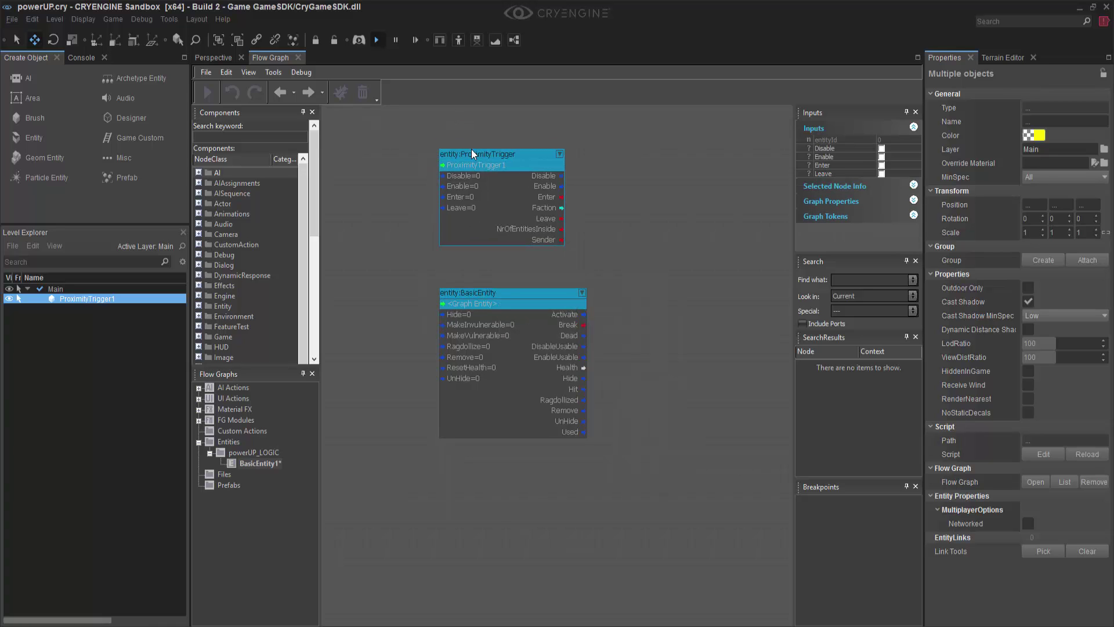
middle_click_drag(711, 203, 701, 226)
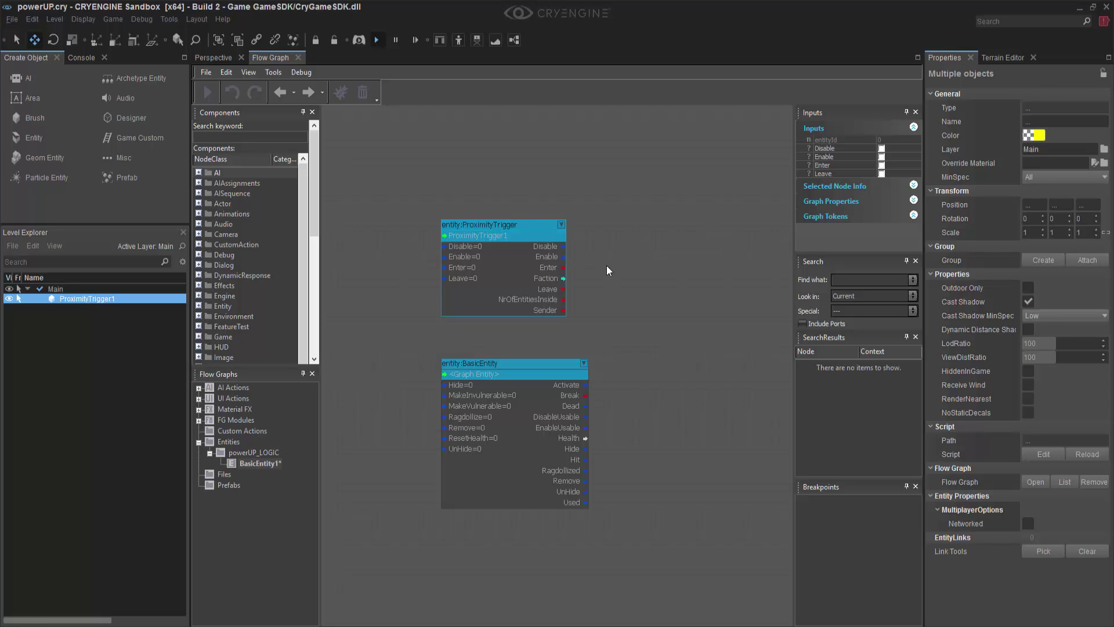
middle_click_drag(569, 273, 543, 239)
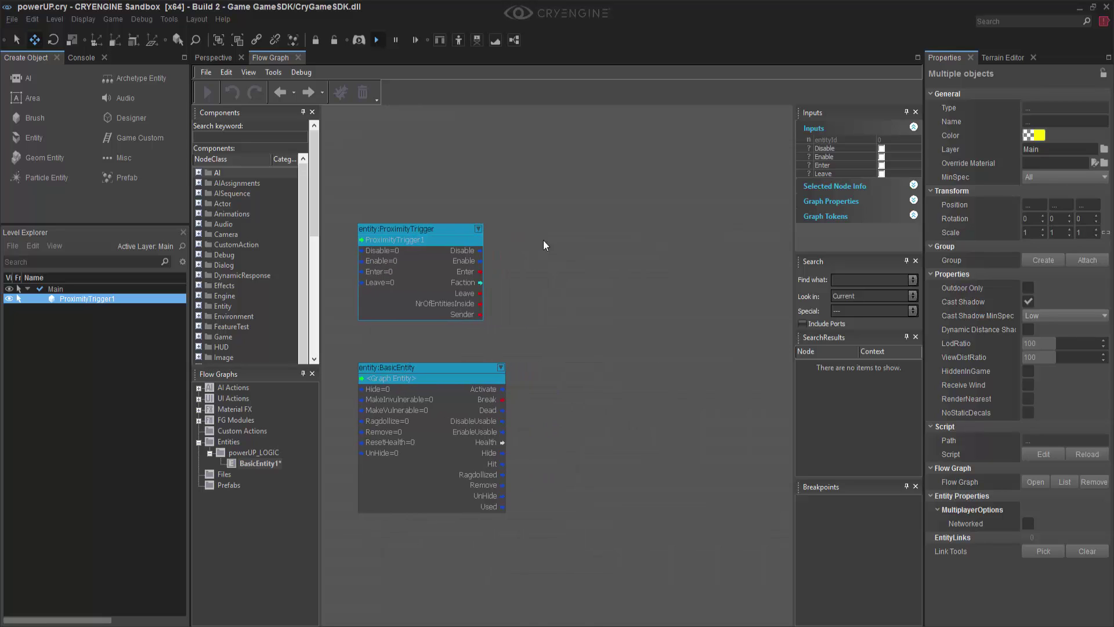
- Add a Debug:DisplayMessage node beside the ProximityTrigger node and set its message to ENTER
left_click(199, 255)
left_click_drag(243, 285, 577, 228)
left_click(894, 147)
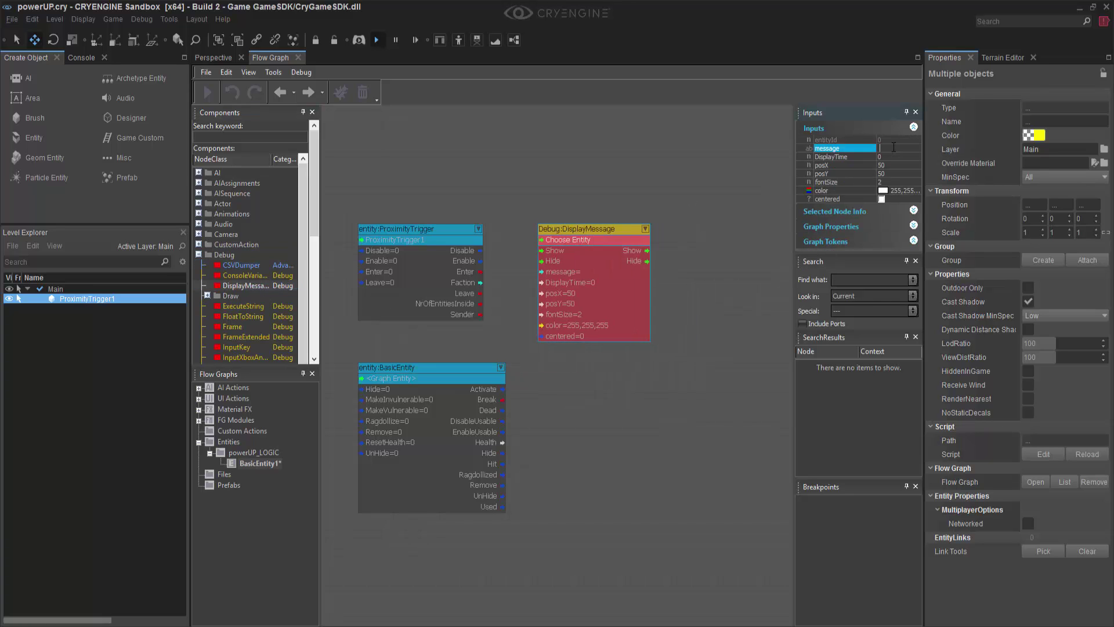
type("ENTER")
left_click(505, 310)
- Connect the ProximityTrigger node's Enter output to the Show input of the DisplayMessage node
left_click(481, 272)
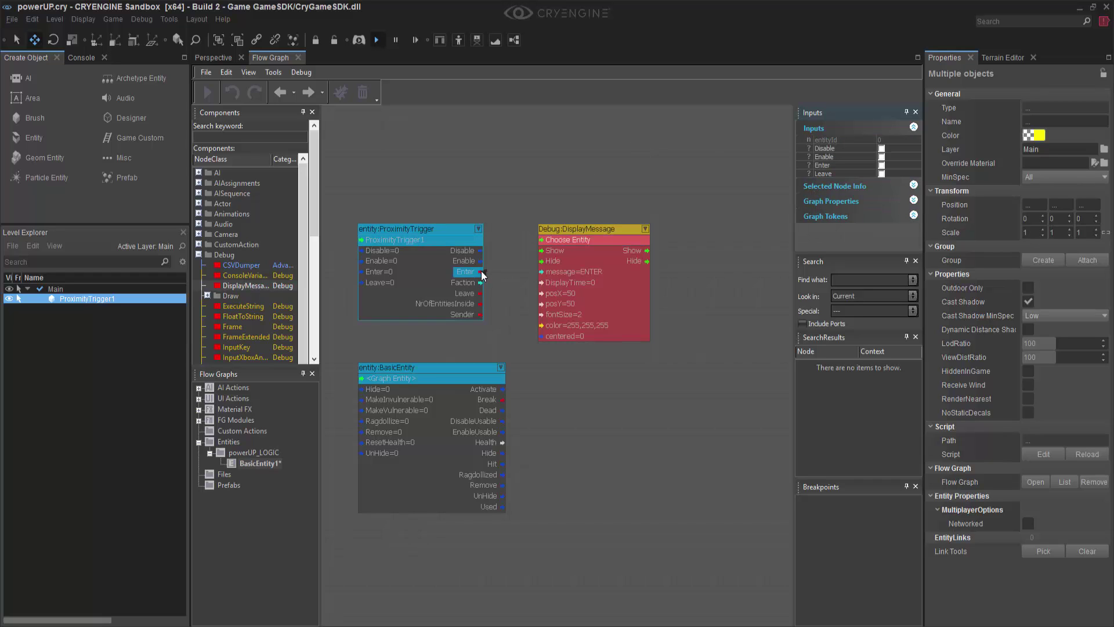
left_click_drag(544, 251, 545, 251)
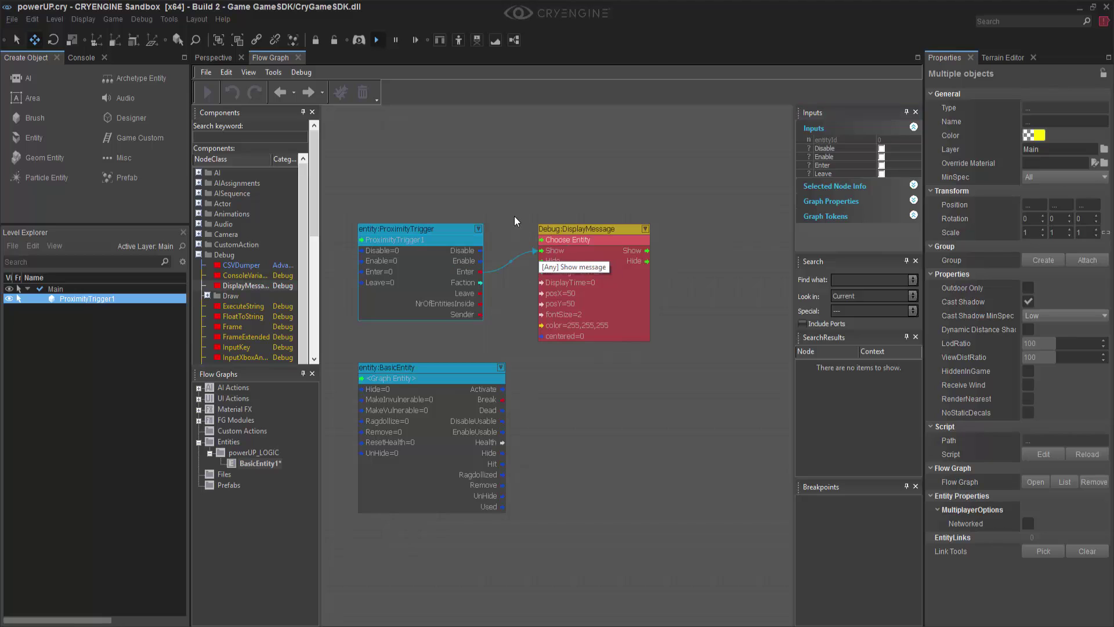
left_click(512, 216)
- Add a Game:Start node before the ProximityTrigger node and connect its output to the trigger's Enable input
right_click_drag(483, 217, 716, 223)
right_click(429, 227)
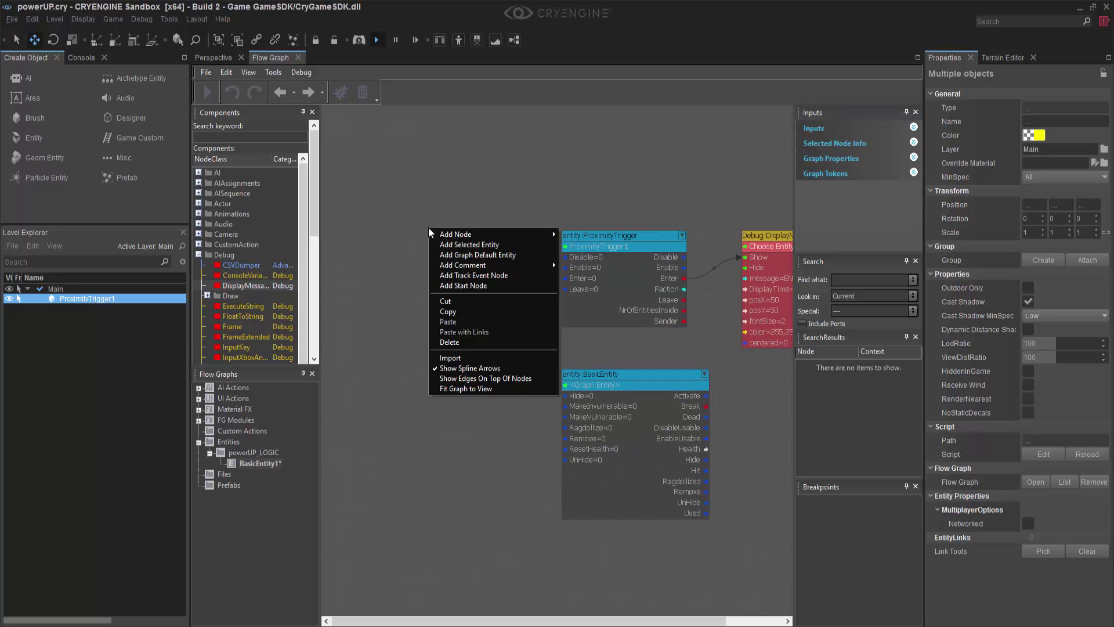
left_click(472, 282)
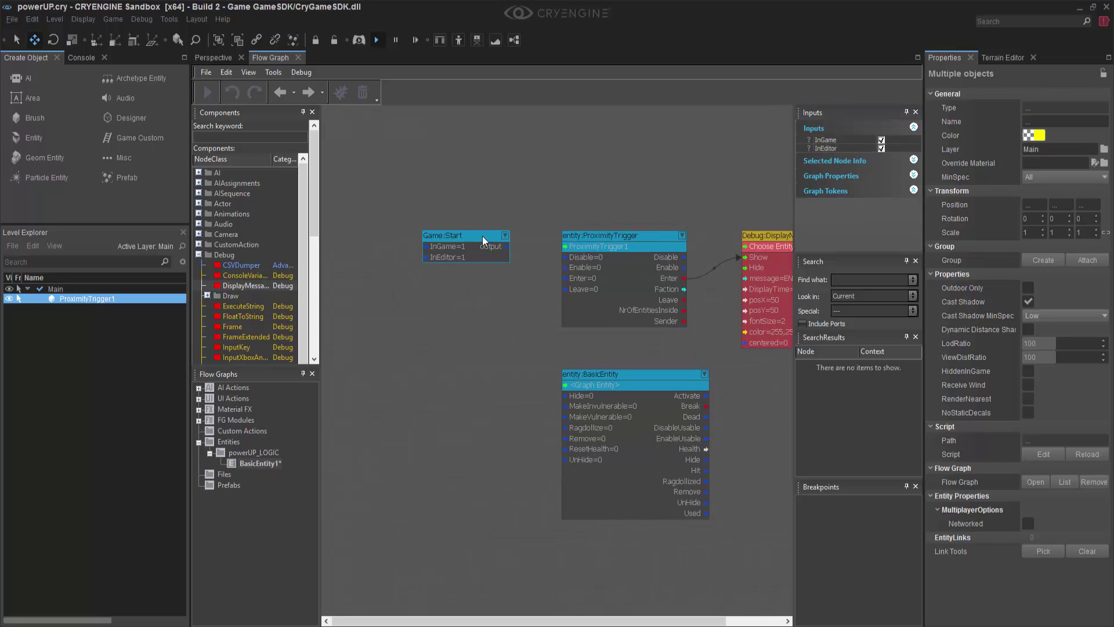
left_click_drag(507, 246, 565, 267)
left_click(642, 190)
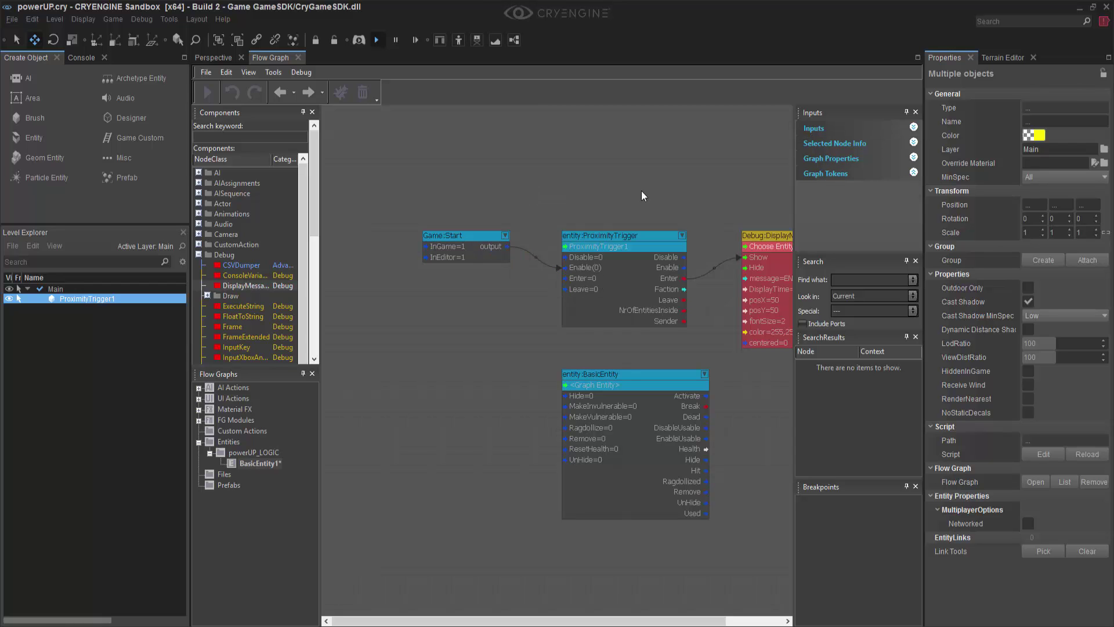
right_click_drag(641, 191, 566, 166)
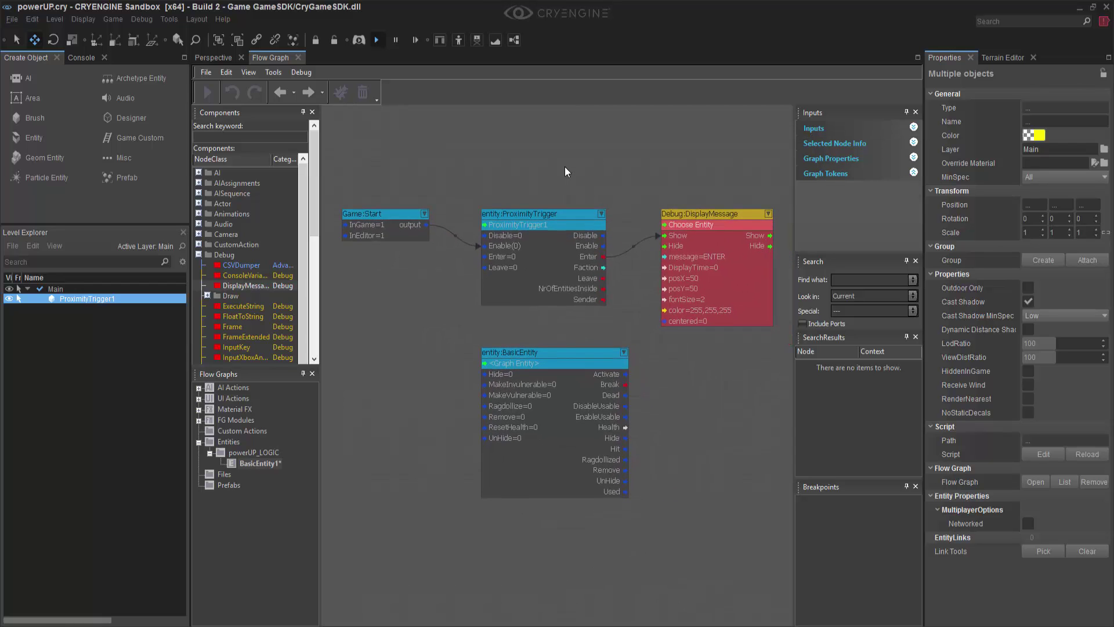
- Turn on flow graph debugging and playtest the level by walking into the proximity trigger
left_click(342, 91)
right_click_drag(547, 295, 687, 357)
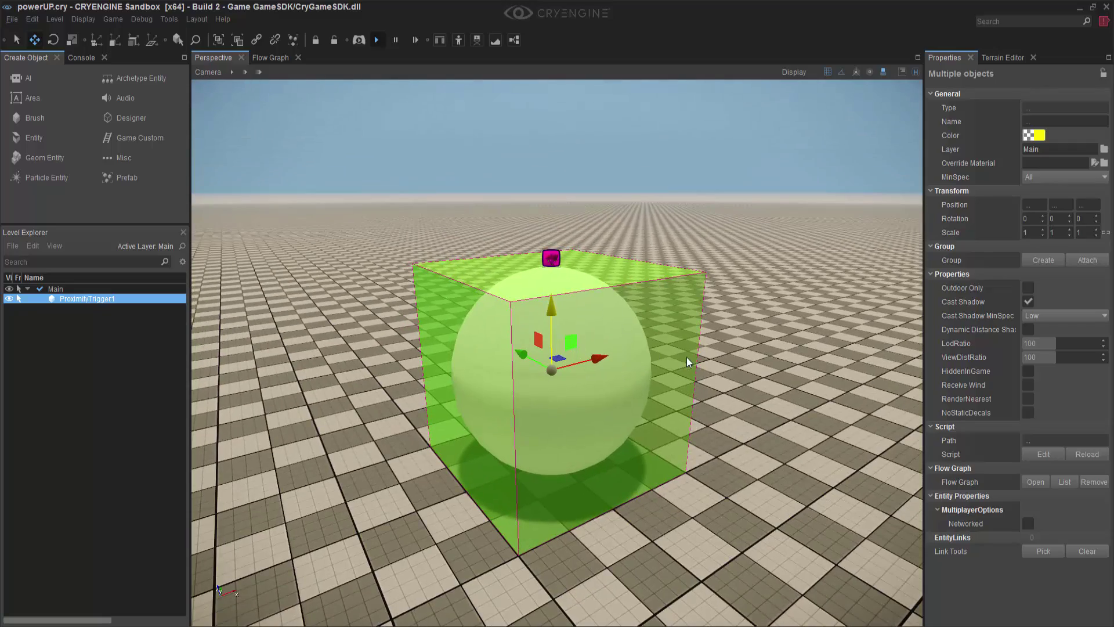
key("ctrl+g")
key("w")
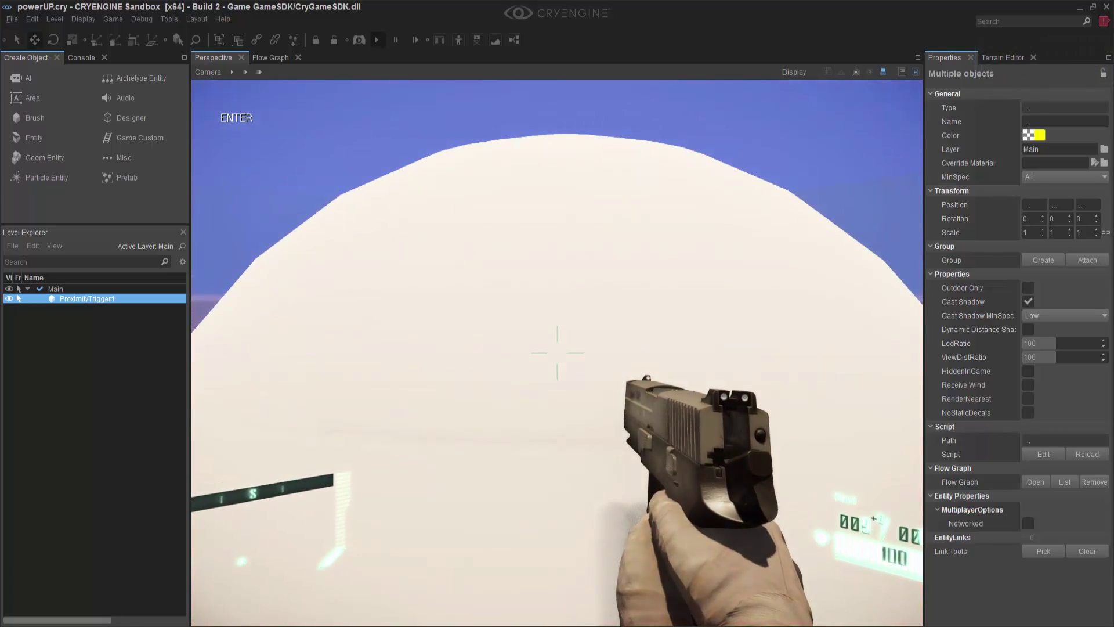
key("Escape")
scroll(656, 320, "down", 8)
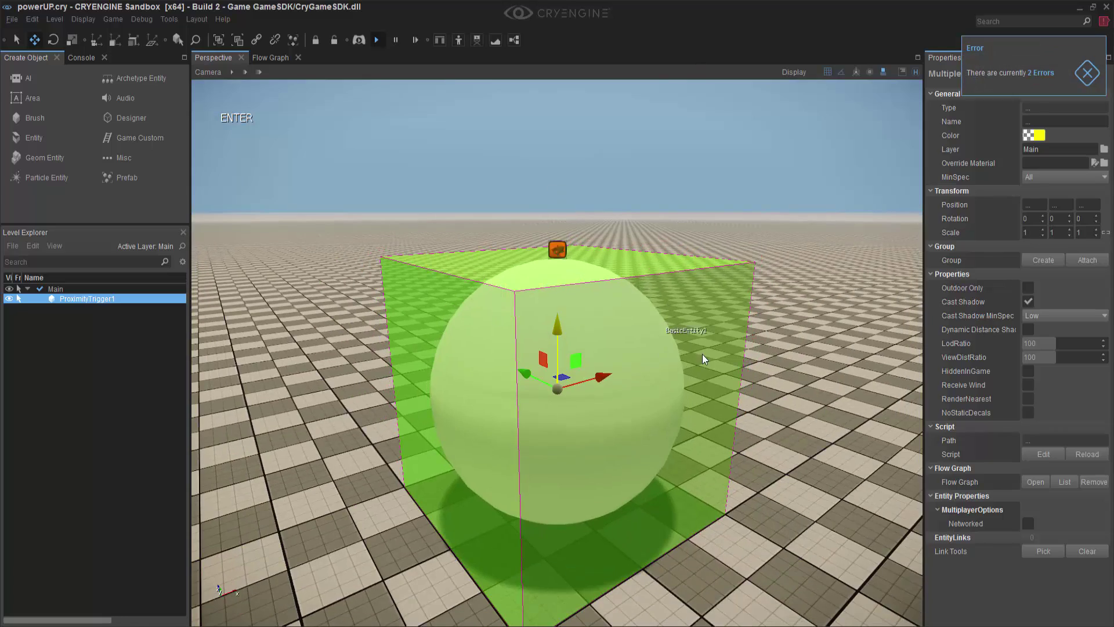
- Clear the selection and show an additional toolbar in the editor's main window
left_click(787, 378)
right_click(612, 36)
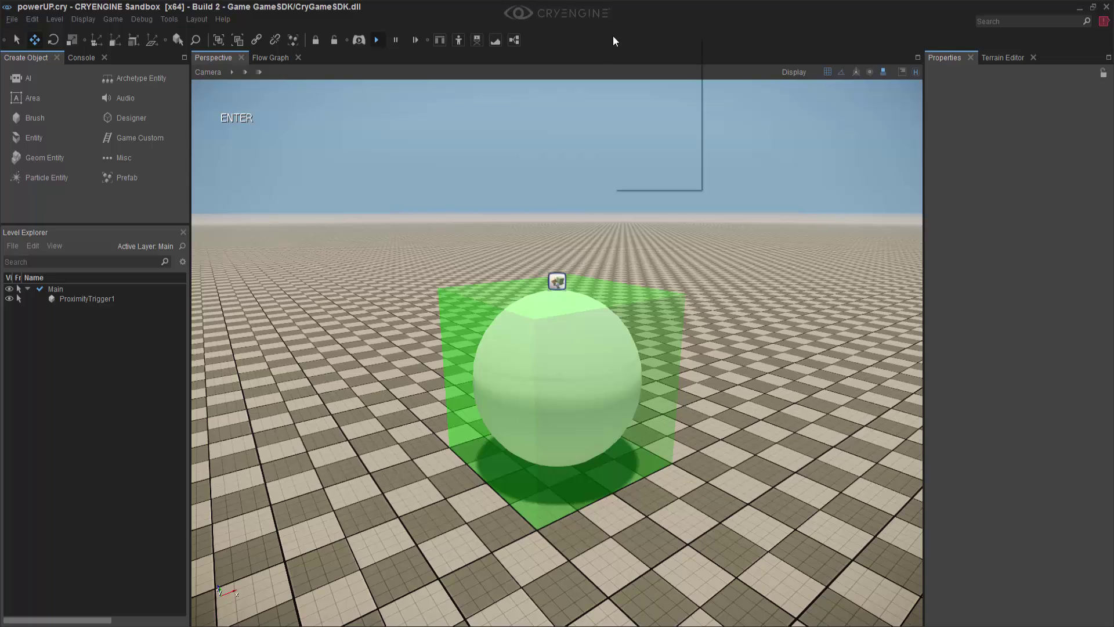
left_click(629, 54)
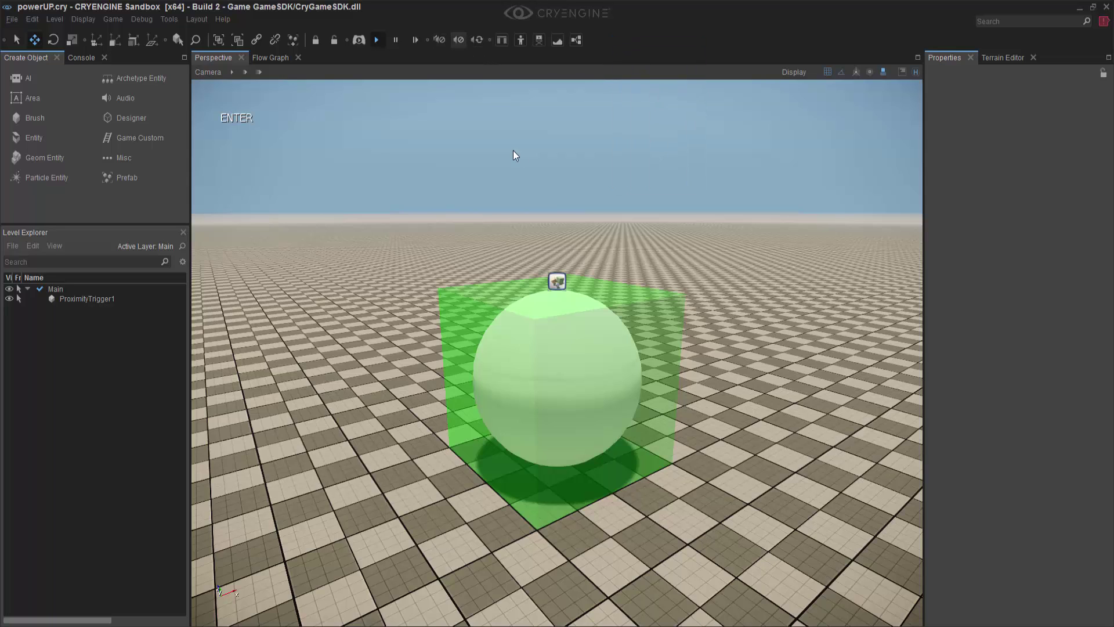
- Playtest the level again and examine the debug values on the flow graph's nodes and links
right_click_drag(708, 220, 708, 227)
key("ctrl+g")
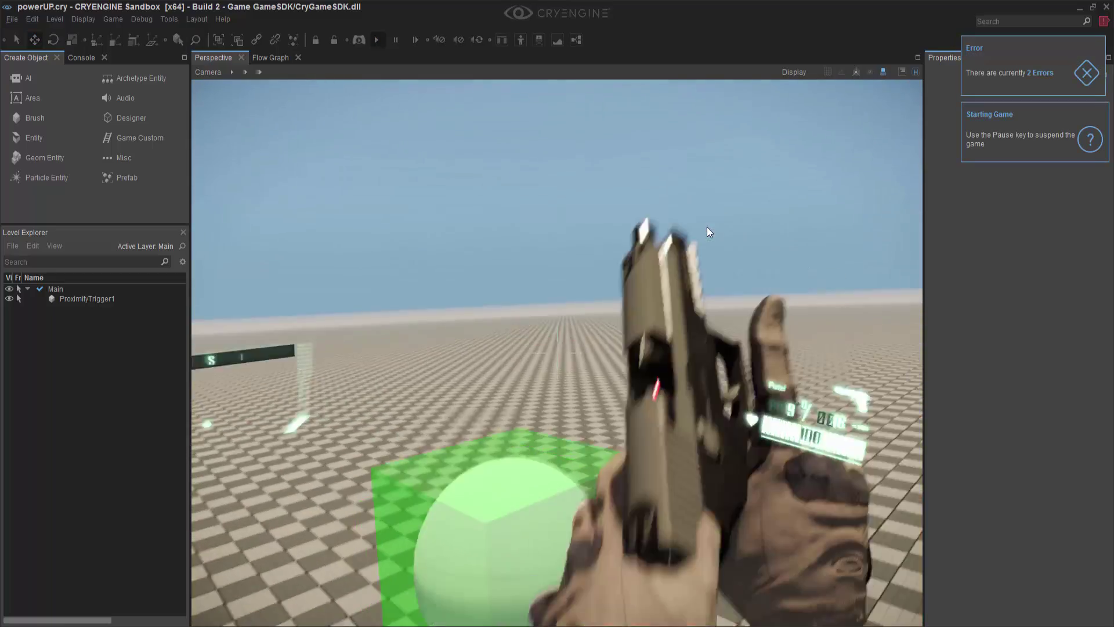
key("Escape")
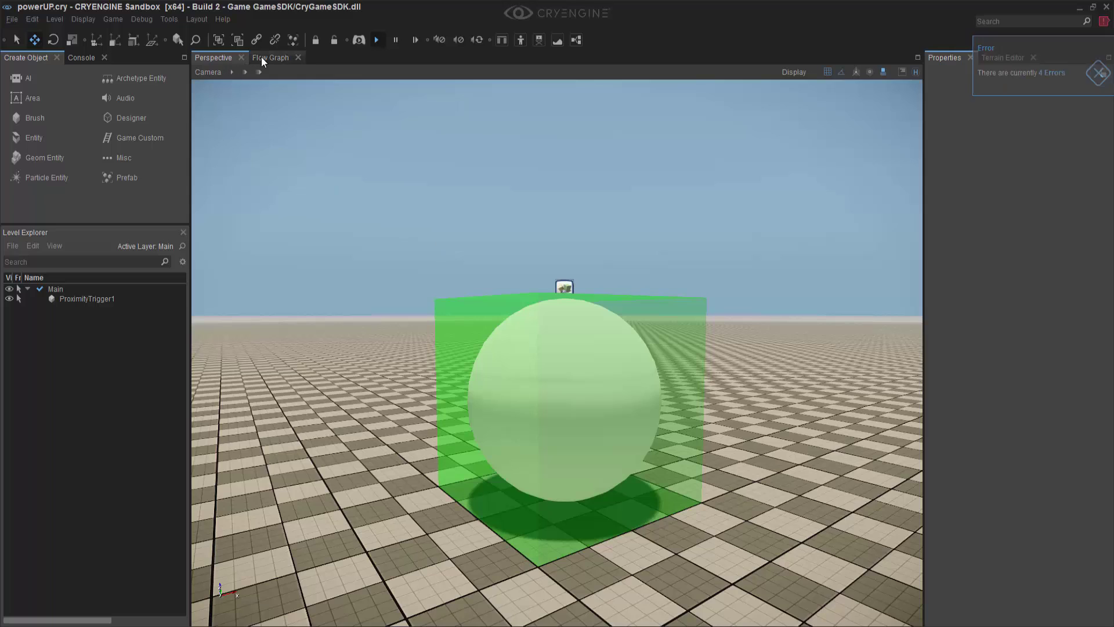
left_click(268, 58)
right_click_drag(631, 385, 625, 341)
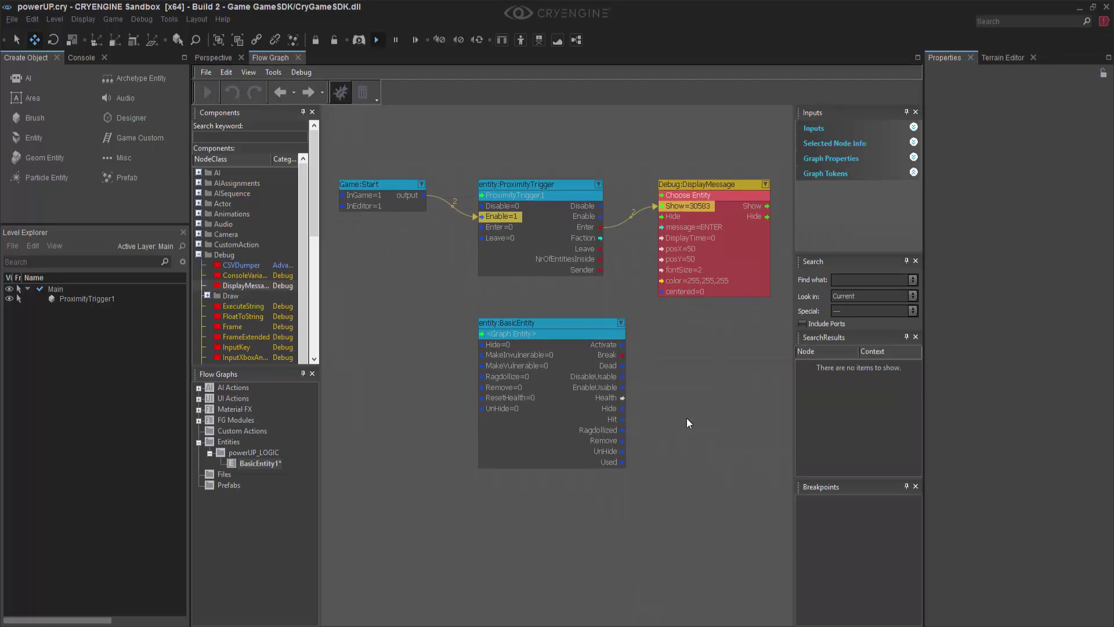
- Replace the sphere model of the BasicEntity in the level with primitive_pyramid.cgf from the default objects folder
left_click(220, 57)
left_click(565, 285)
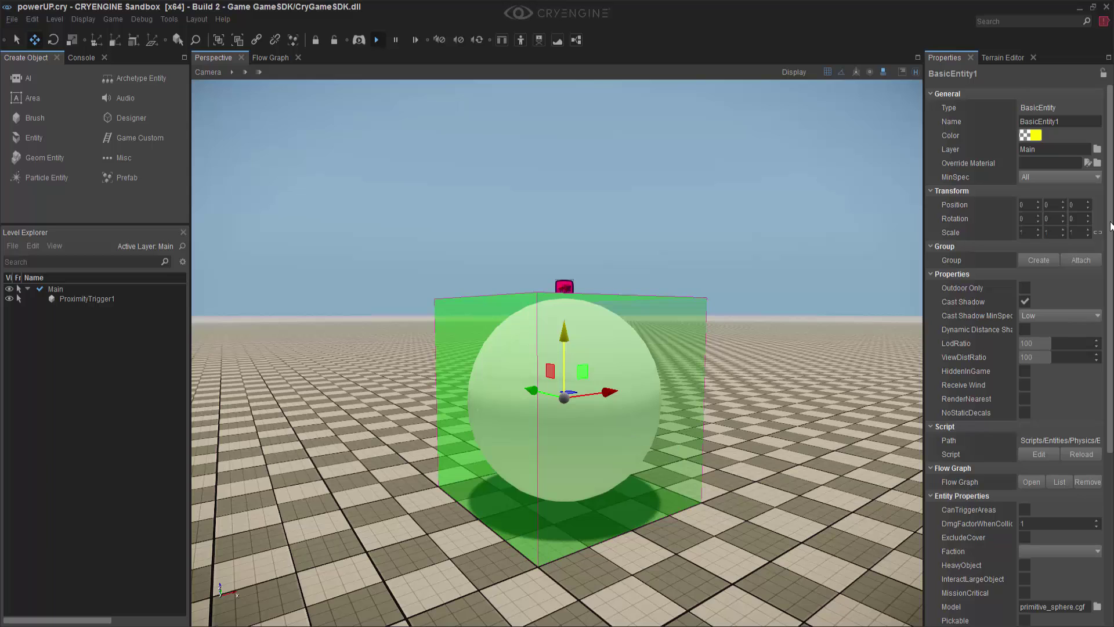
scroll(1102, 383, "down", 5)
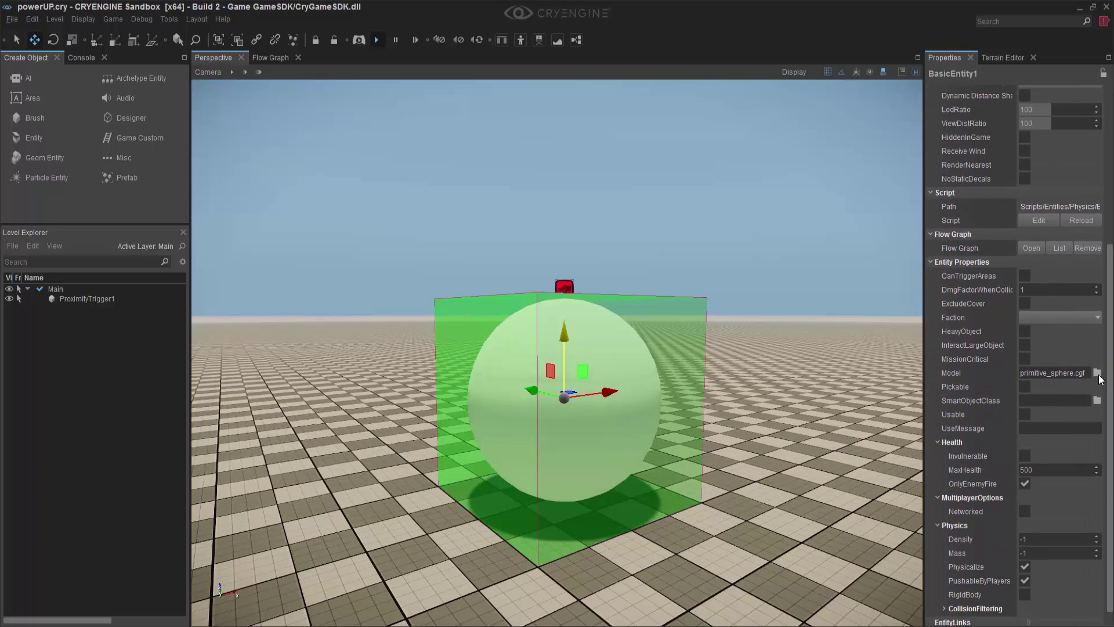
left_click(1097, 373)
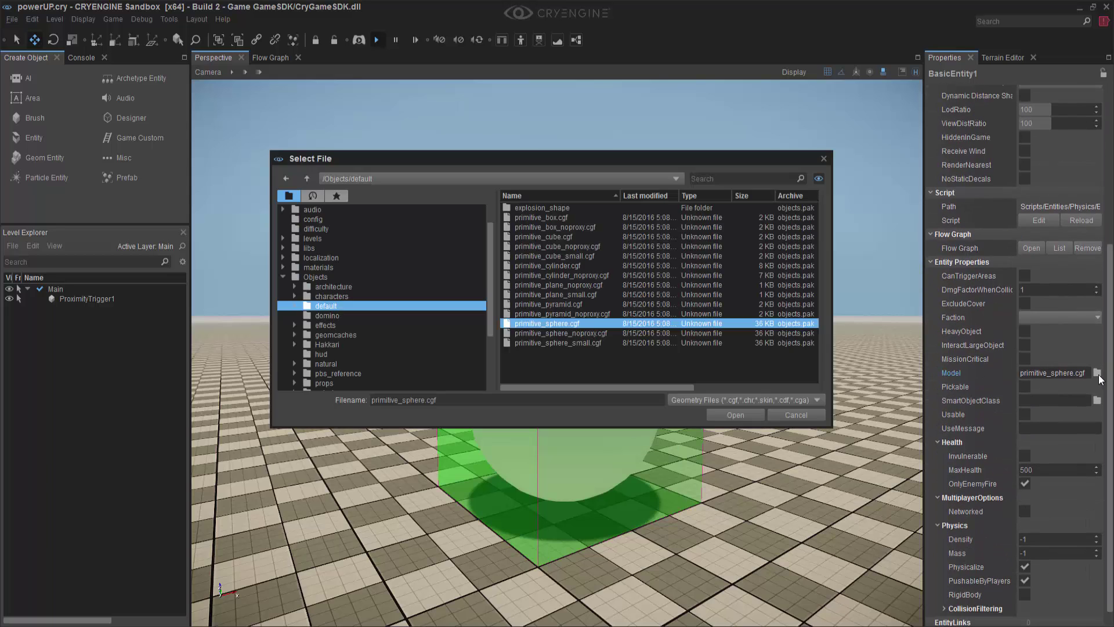
left_click(545, 305)
left_click(735, 415)
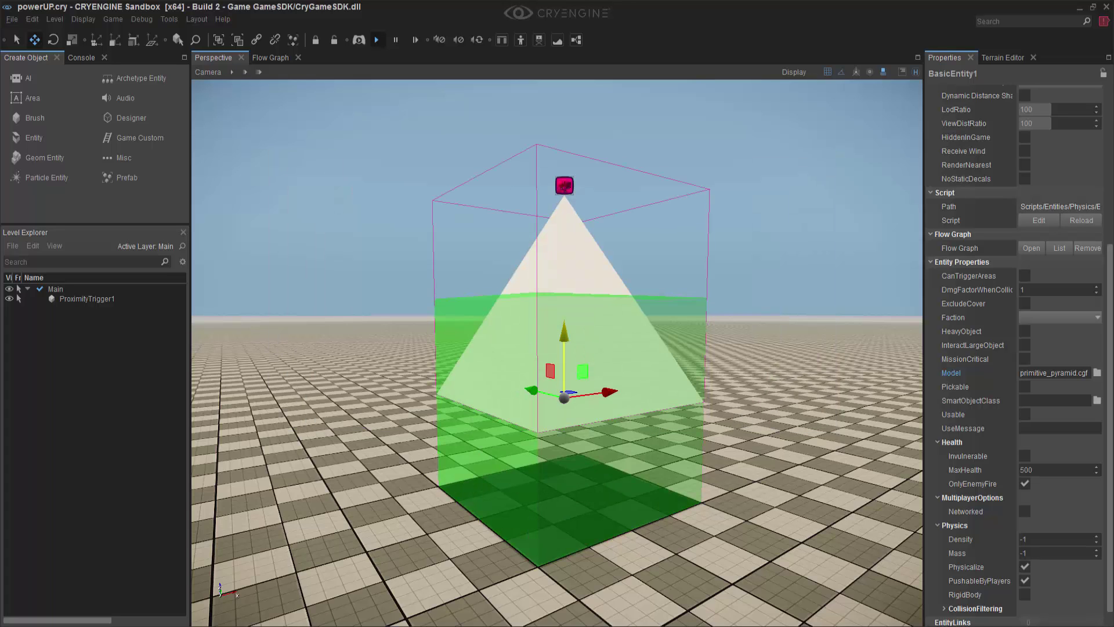
- Scale the pyramid uniformly to 0.5 and move it down inside the proximity trigger volume
key("3")
left_click_drag(565, 376, 548, 400)
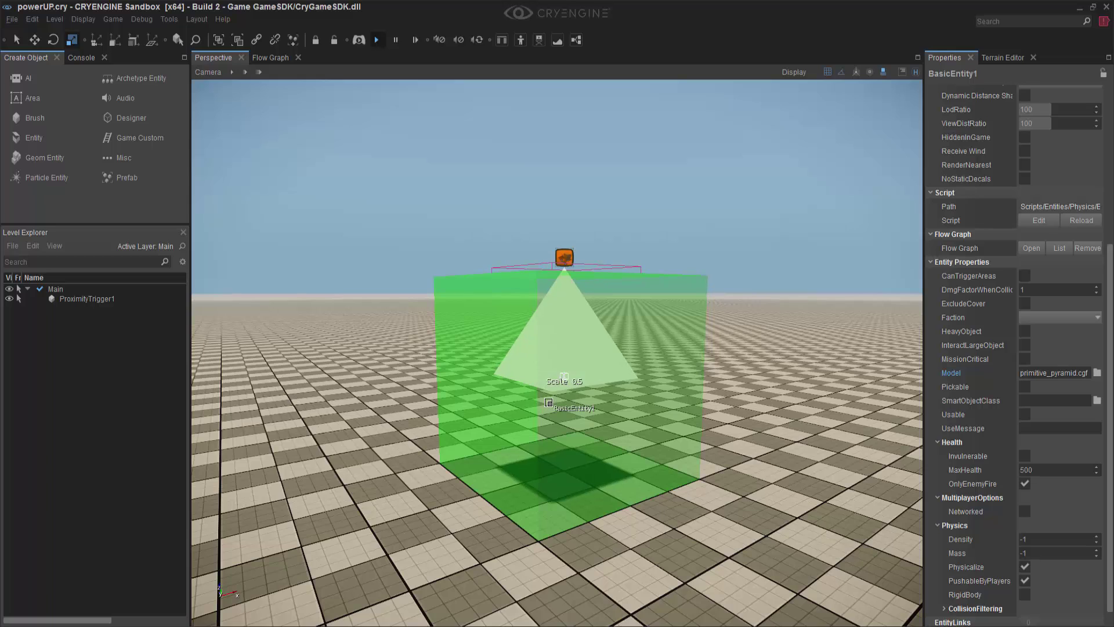
key("1")
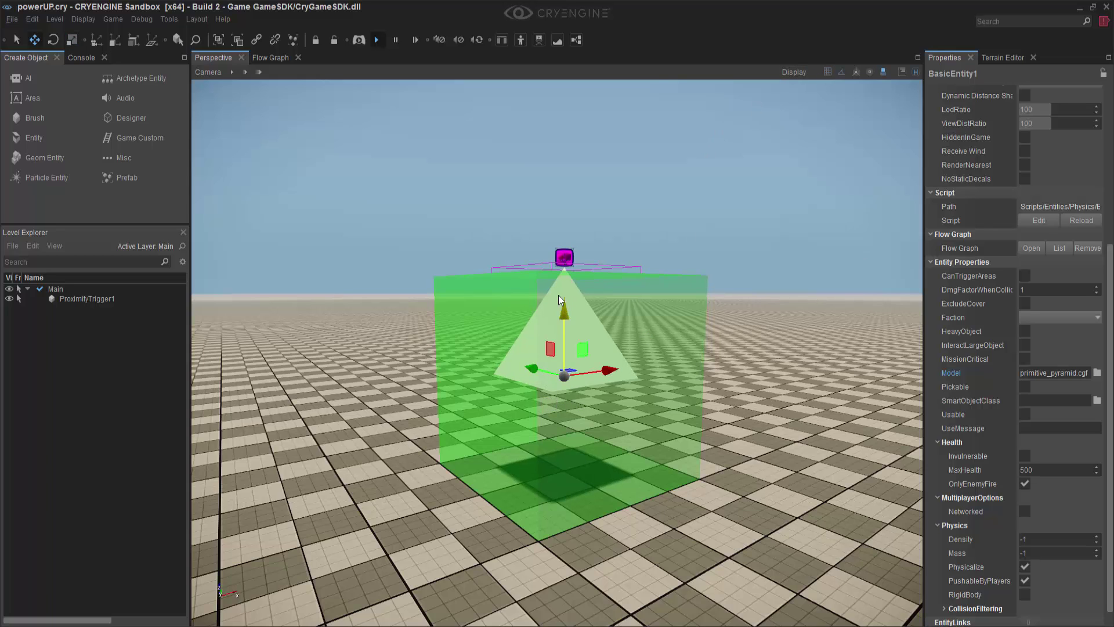
left_click_drag(563, 312, 563, 354)
- Duplicate the entity:BasicEntity node in the flow graph, assign the graph entity to the copy and space the two nodes side by side
left_click(279, 57)
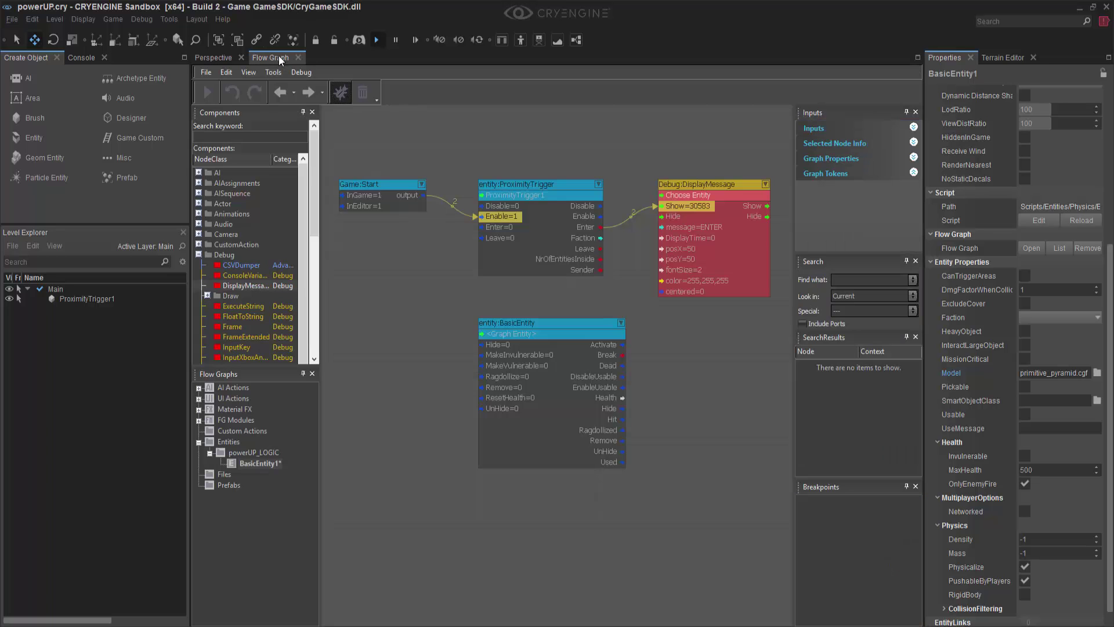
middle_click_drag(393, 374, 410, 272)
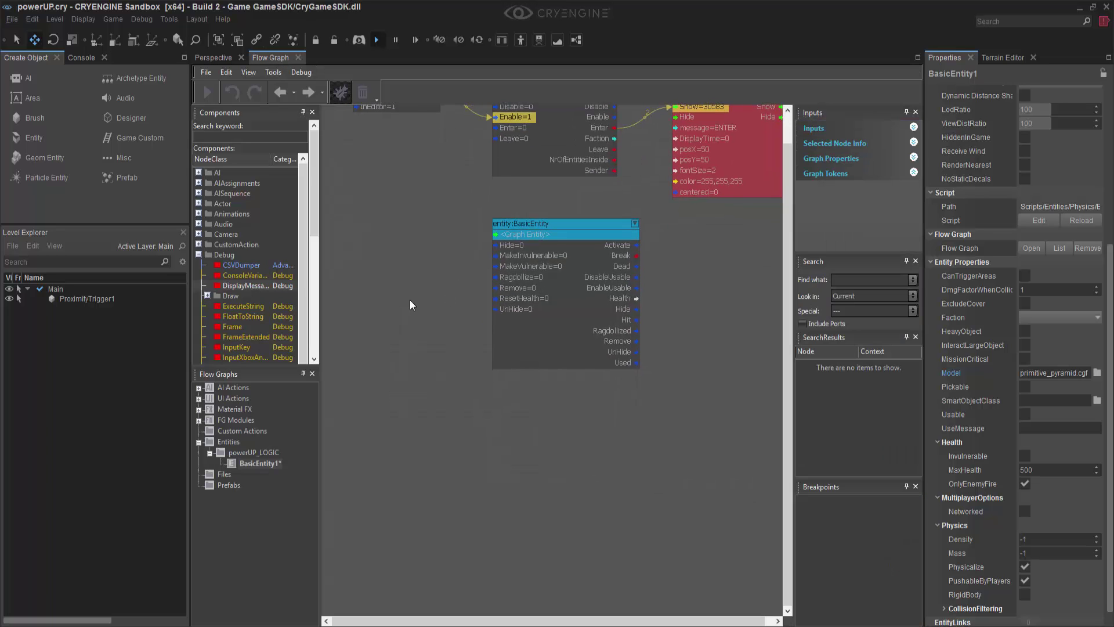
middle_click_drag(450, 484, 456, 481)
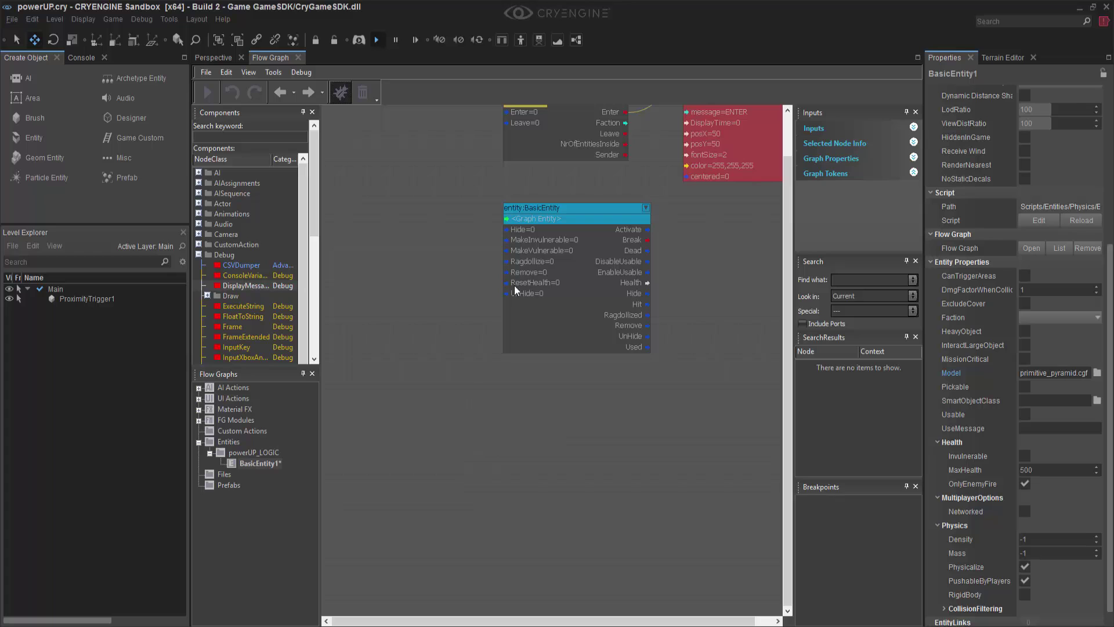
left_click(545, 210)
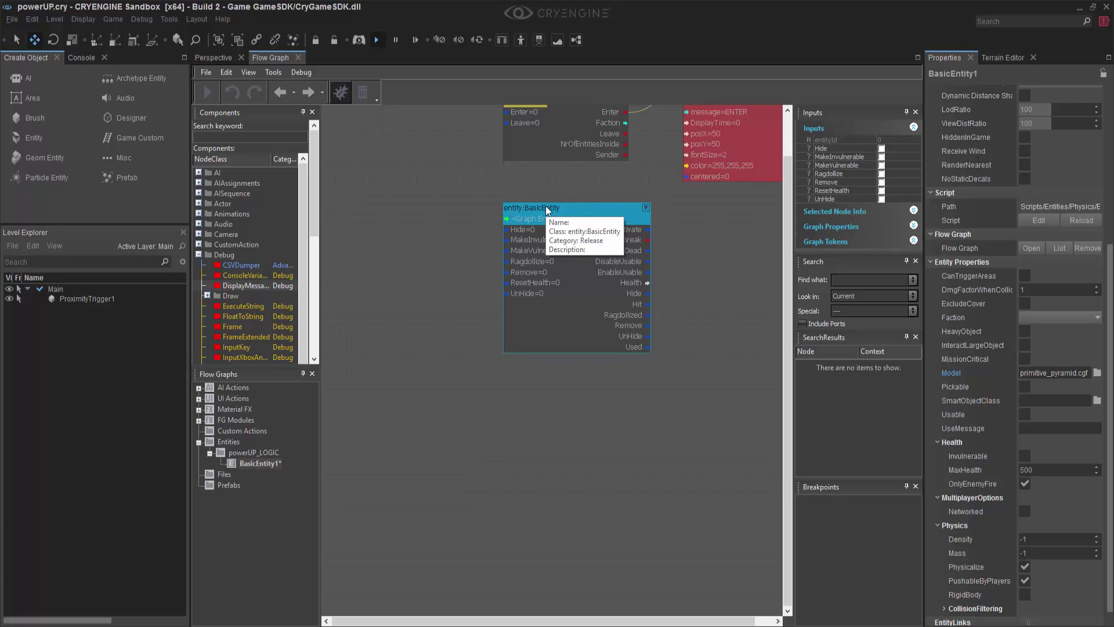
middle_click_drag(545, 206, 377, 290)
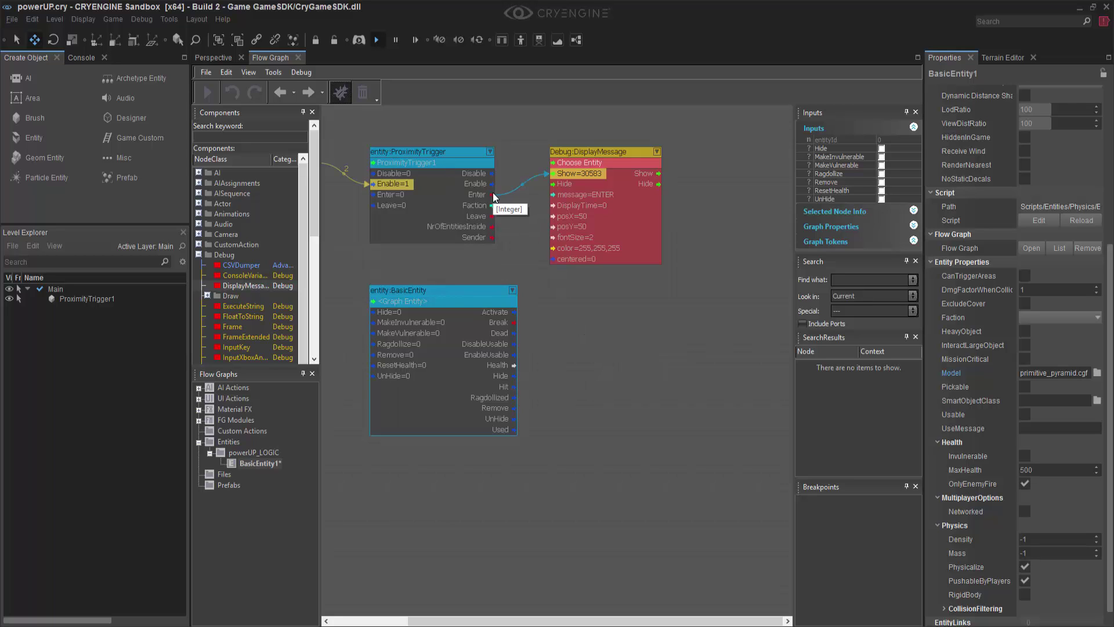
key("ctrl+c")
key("ctrl+v")
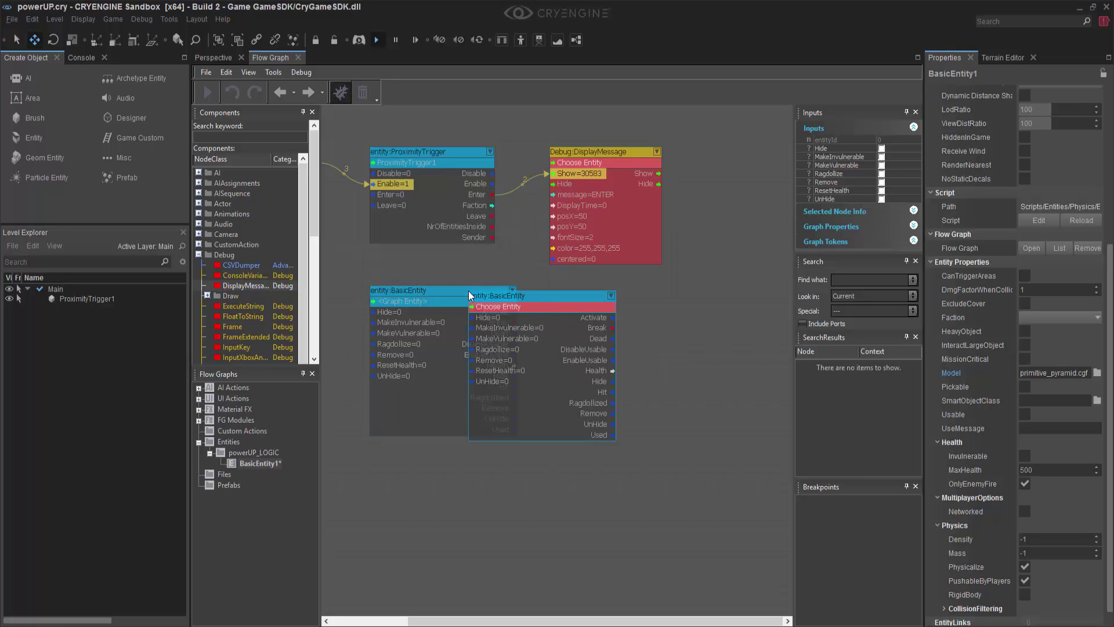
left_click_drag(513, 296, 607, 290)
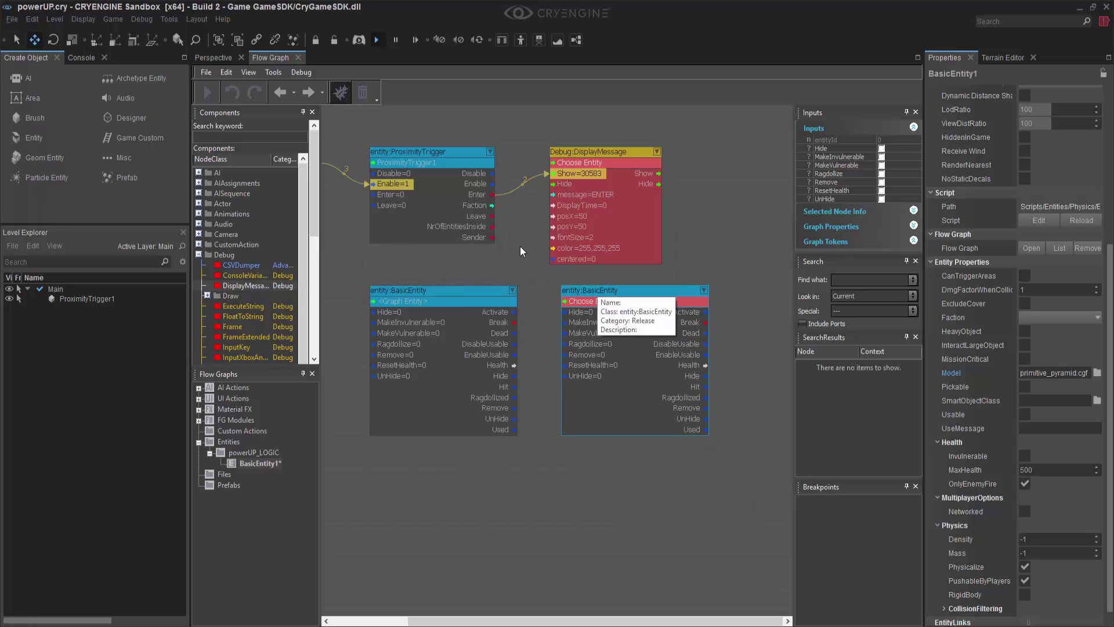
left_click_drag(461, 291, 425, 290)
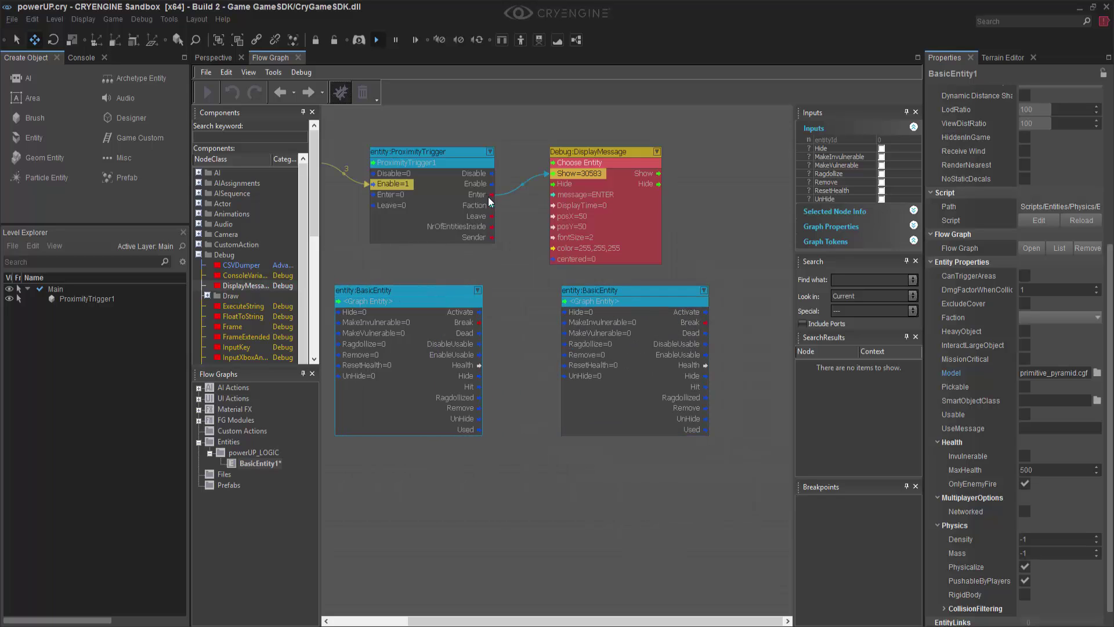
- Connect the ProximityTrigger node's Enter output to the Hide input of the duplicated BasicEntity node
left_click_drag(490, 195, 565, 311)
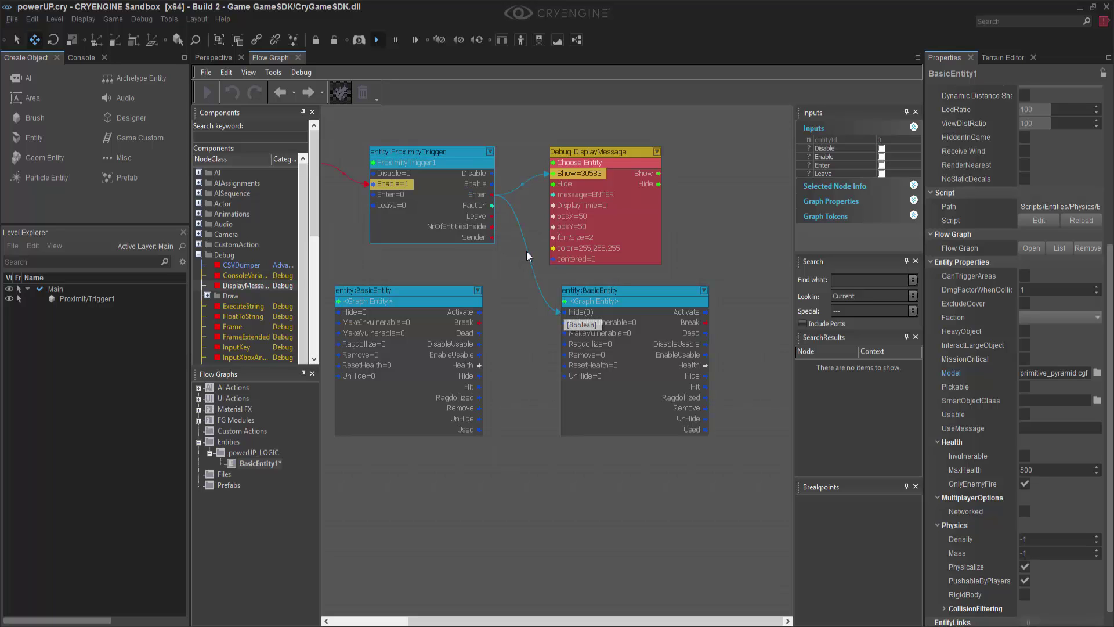
right_click_drag(479, 268, 422, 259)
left_click(581, 278)
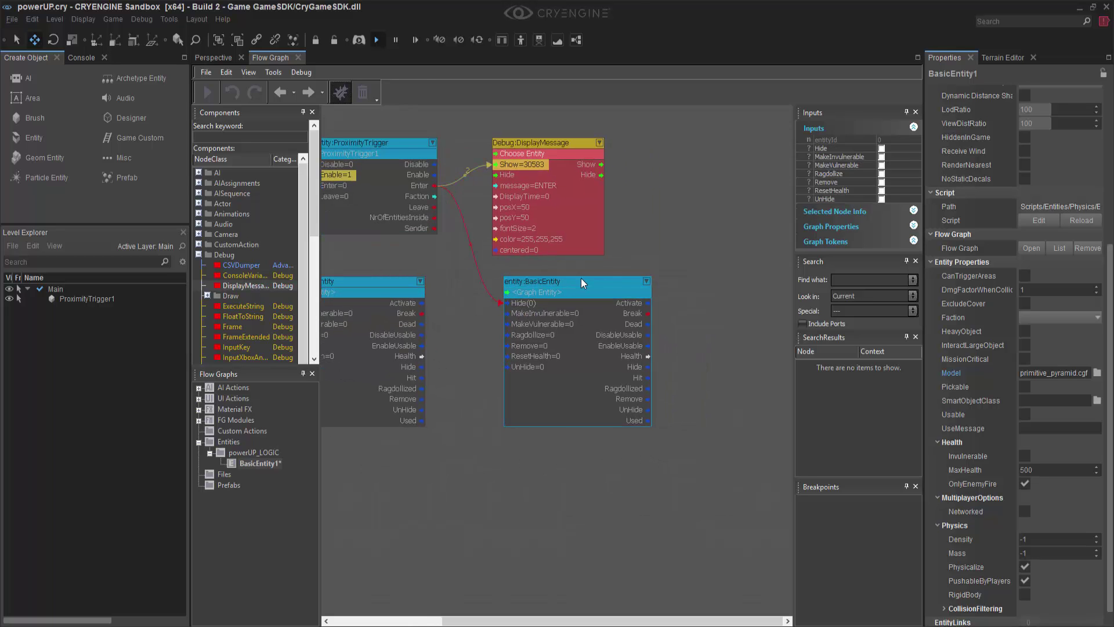
right_click(583, 277)
left_click(718, 372)
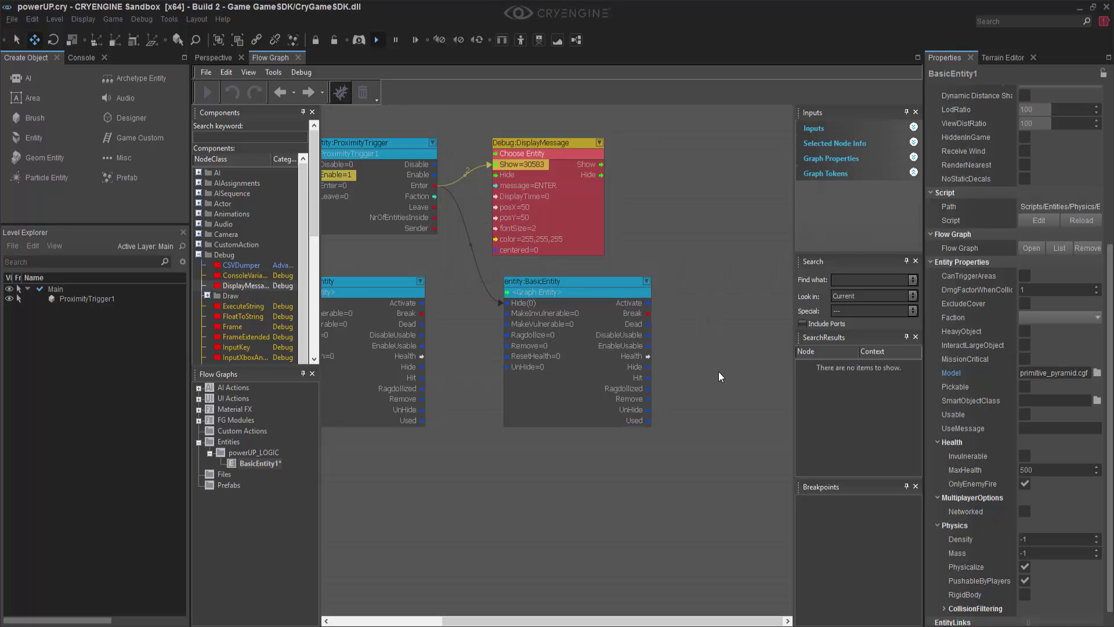
- Playtest the level by walking into the proximity trigger to check the pyramid's hide logic, then exit and clear the selection
left_click(222, 57)
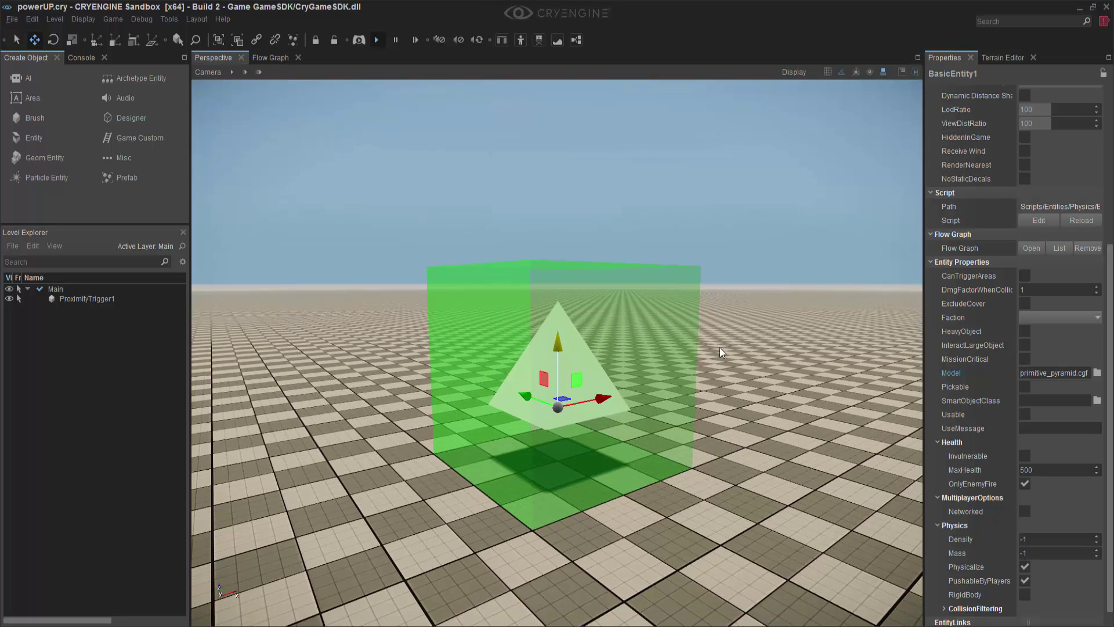
key("ctrl+g")
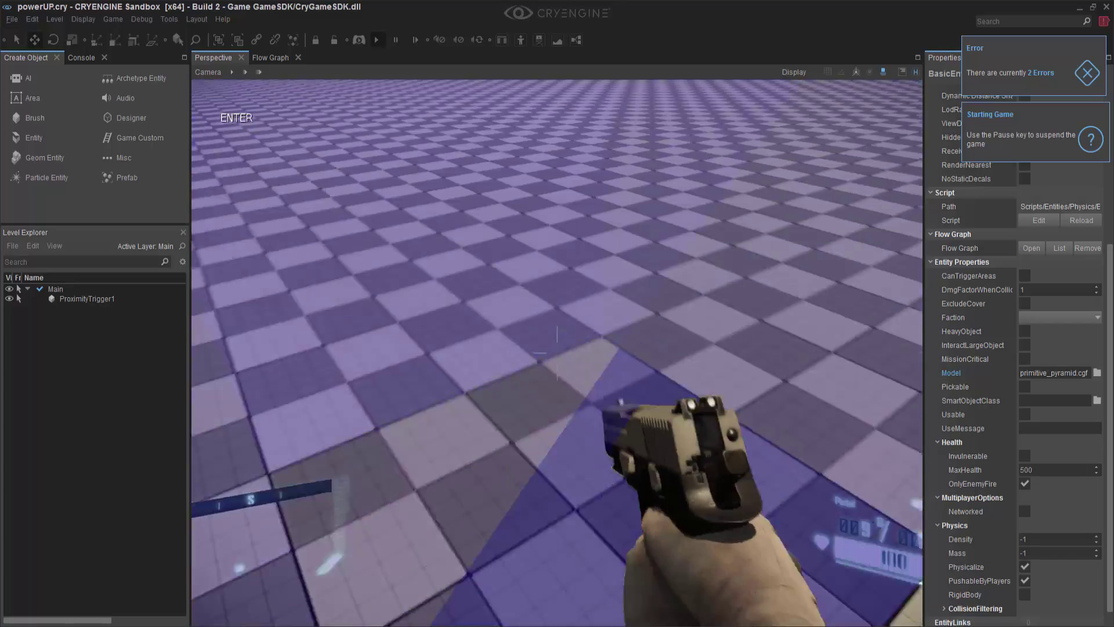
key("Escape")
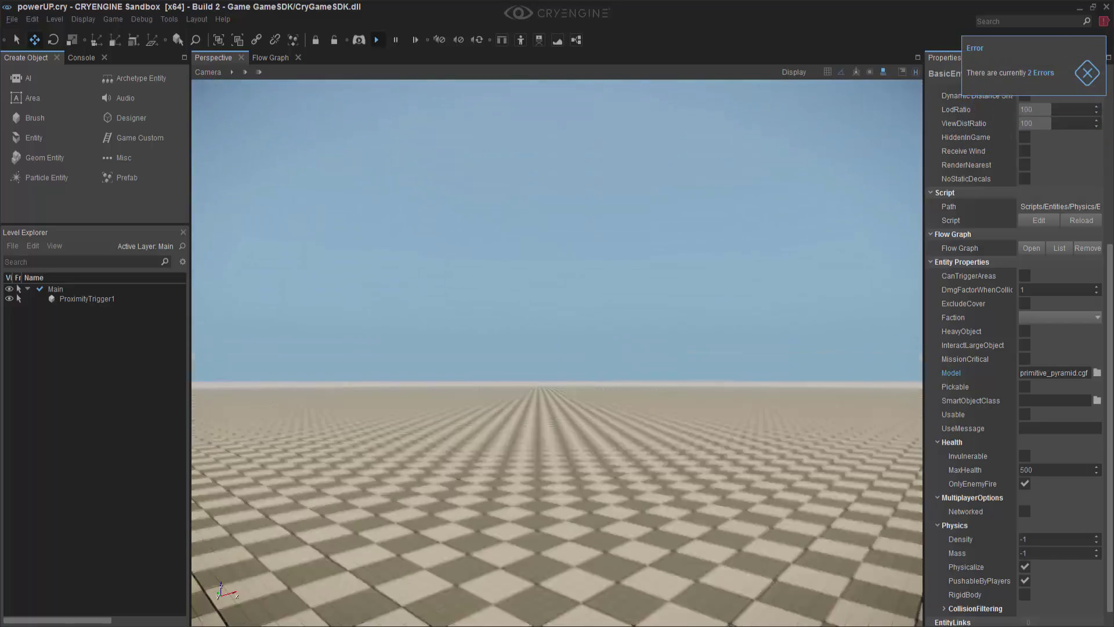
middle_click_drag(600, 337, 691, 290)
right_click_drag(691, 291, 688, 403)
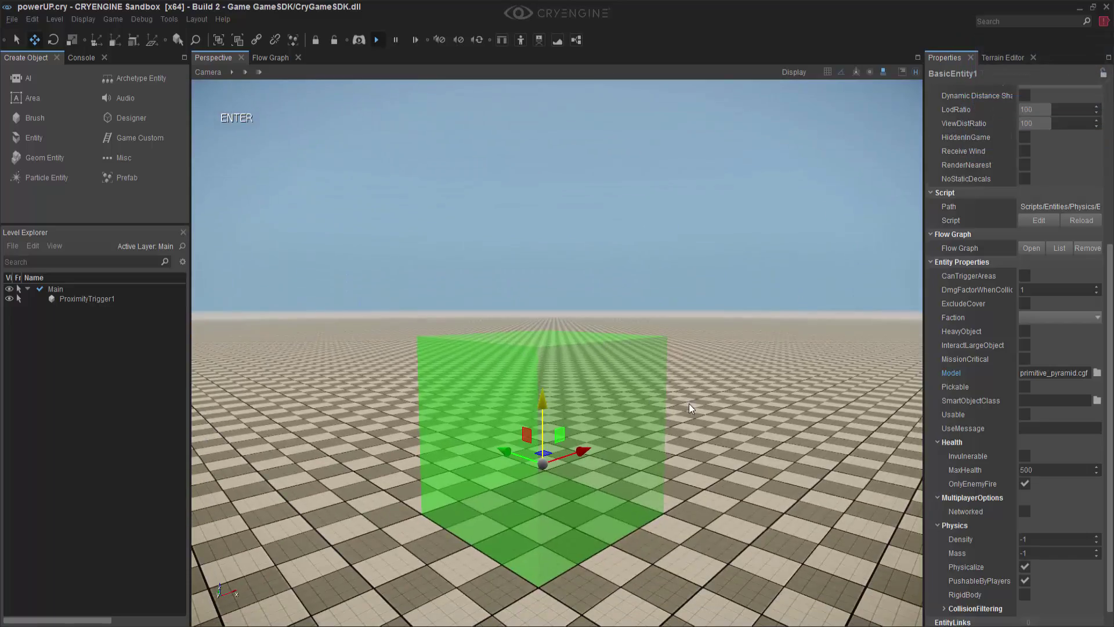
left_click(406, 111)
- Insert a Logic:Any node into the link between the trigger's Enter output and the BasicEntity's Hide input, and rearrange the surrounding nodes
left_click(270, 58)
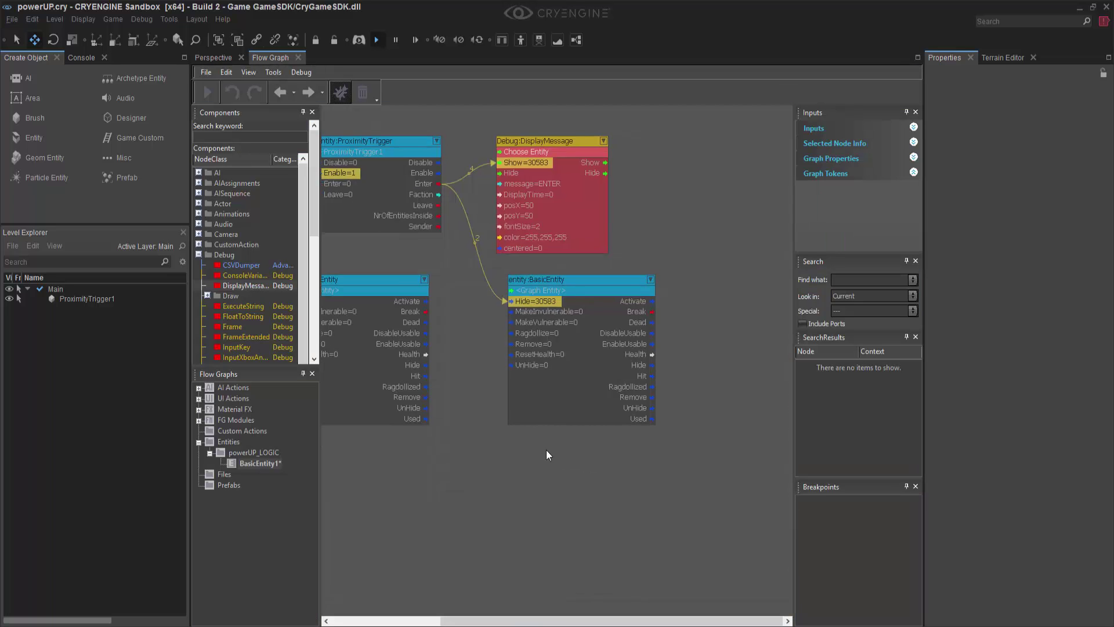
right_click_drag(545, 450, 649, 450)
left_click_drag(509, 284, 454, 281)
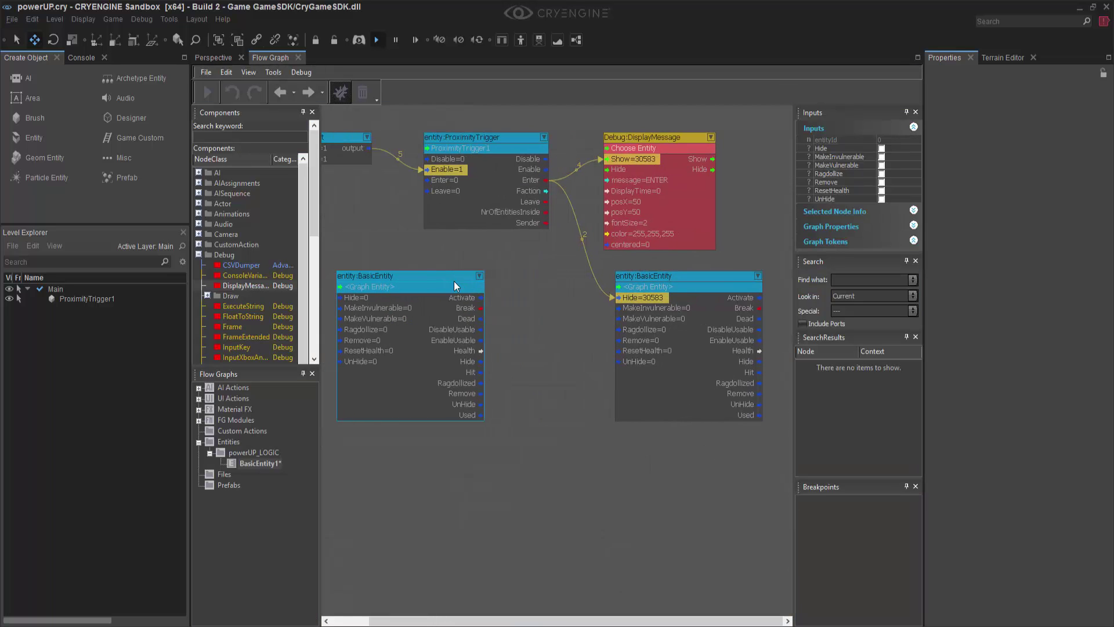
right_click(583, 241)
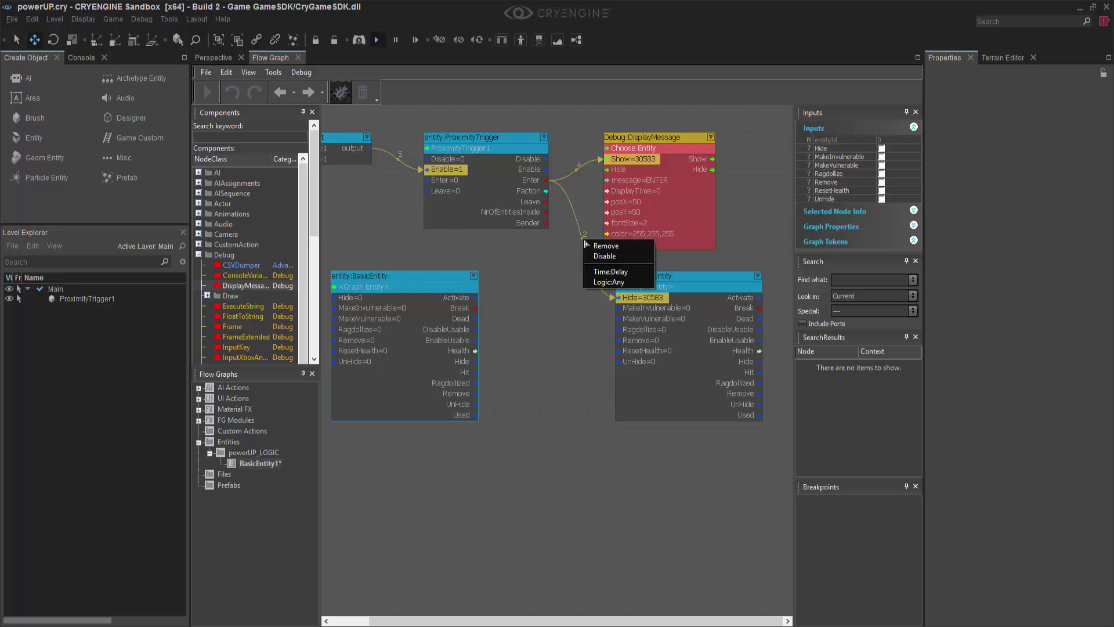
left_click(605, 282)
left_click_drag(583, 235, 564, 308)
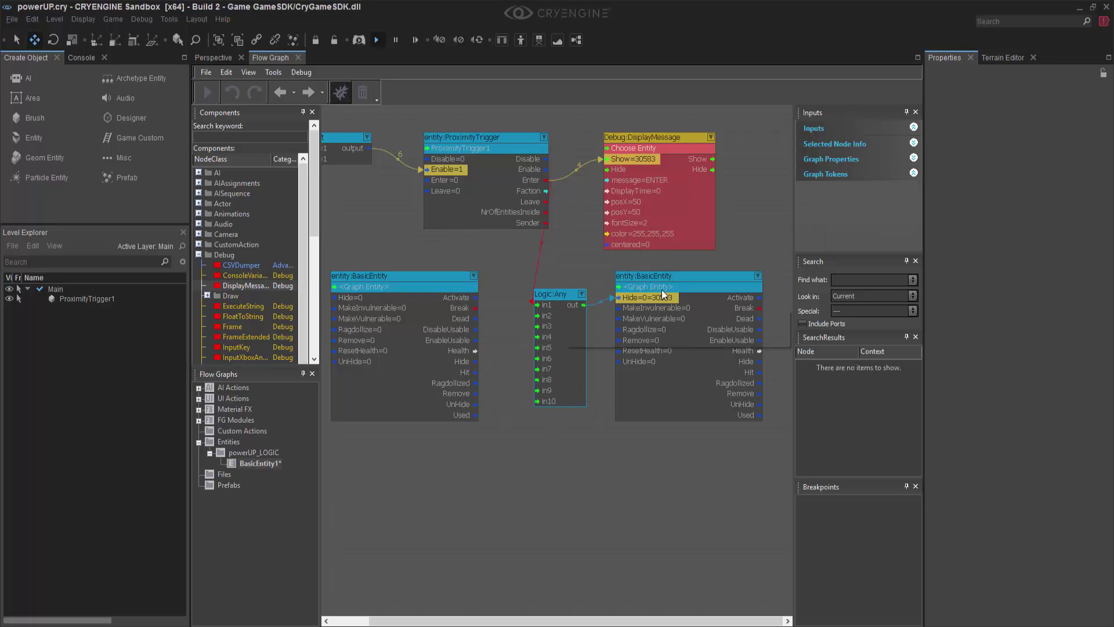
left_click(678, 276)
left_click_drag(679, 277, 702, 278)
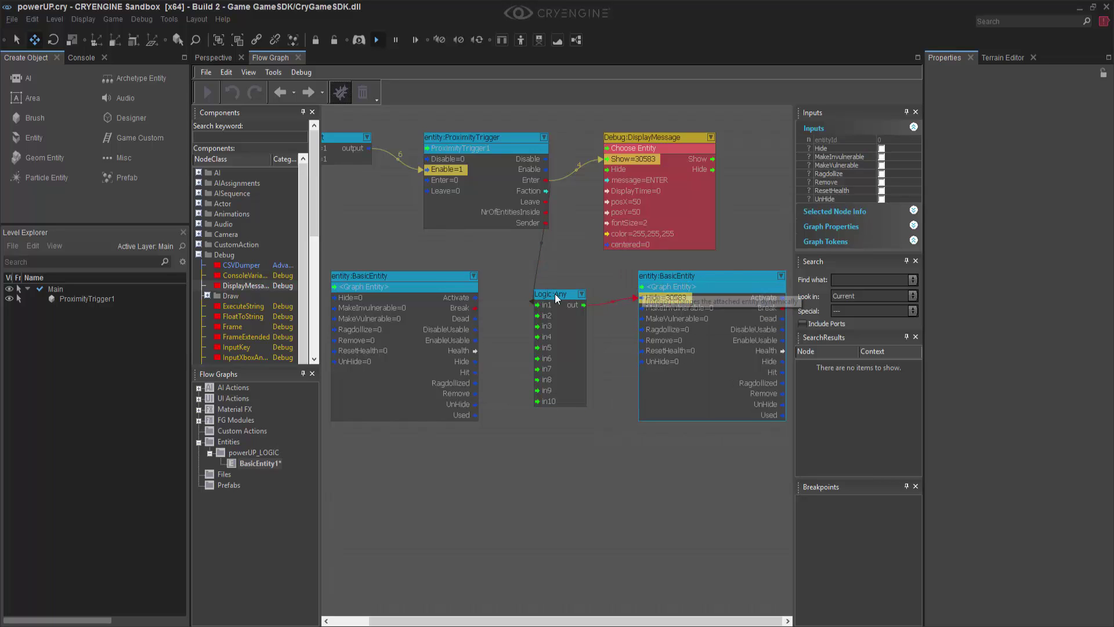
left_click_drag(554, 294, 583, 281)
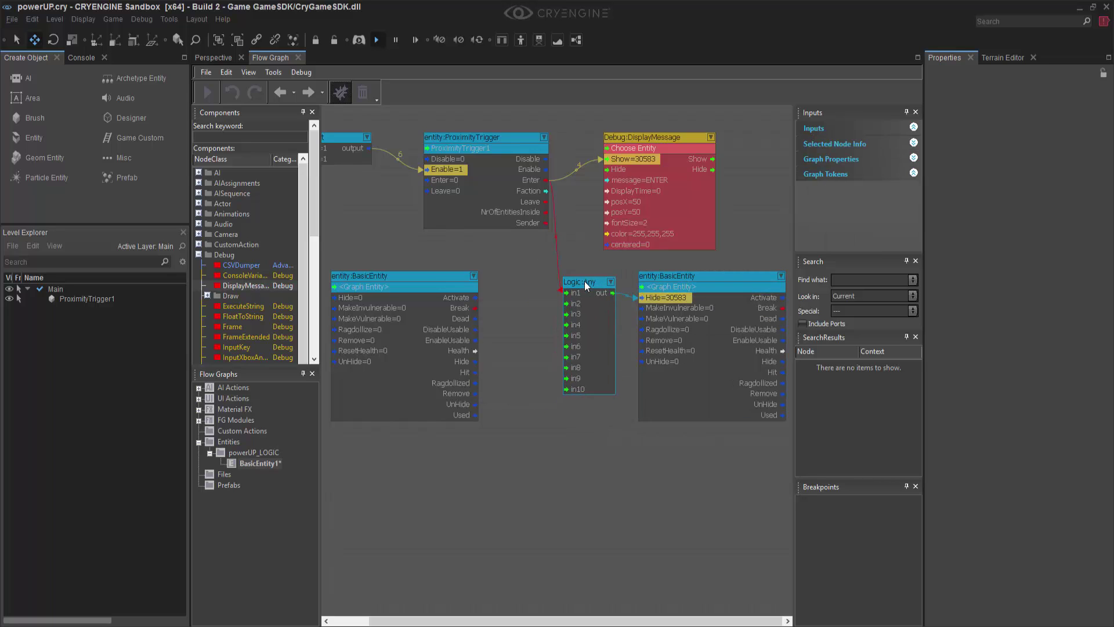
- Connect the Hit output of the original BasicEntity node to in2 of Logic:Any and move that BasicEntity node closer
left_click(504, 352)
left_click_drag(471, 375, 561, 298)
left_click_drag(459, 283, 513, 277)
- Playtest the level by shooting the pyramid and walking into the proximity trigger
left_click(224, 59)
right_click_drag(649, 363, 651, 375)
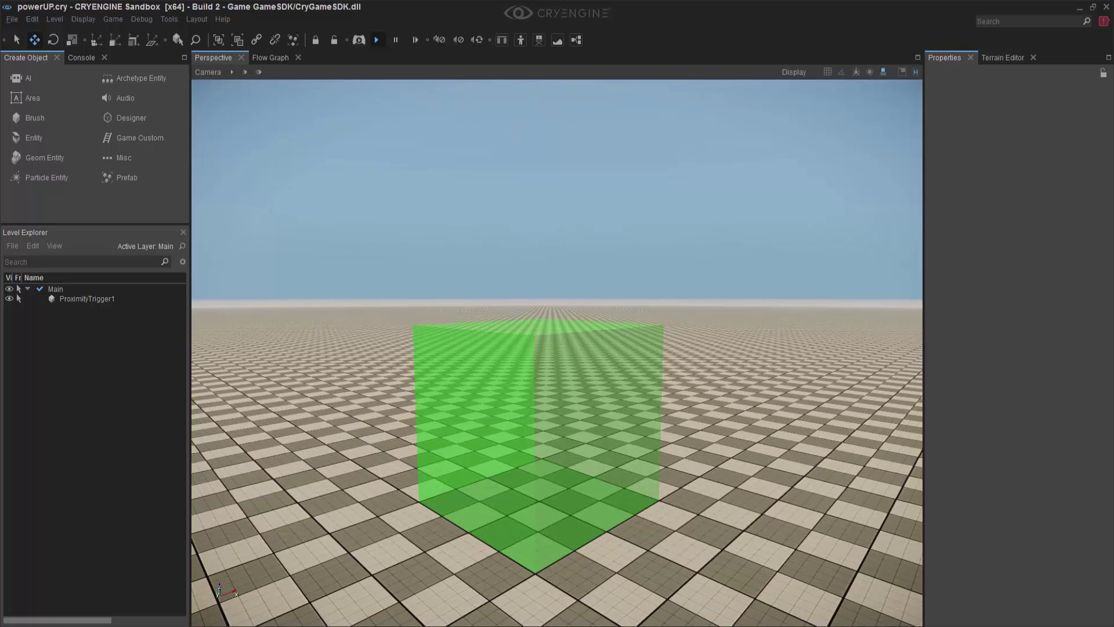
key("ctrl+g")
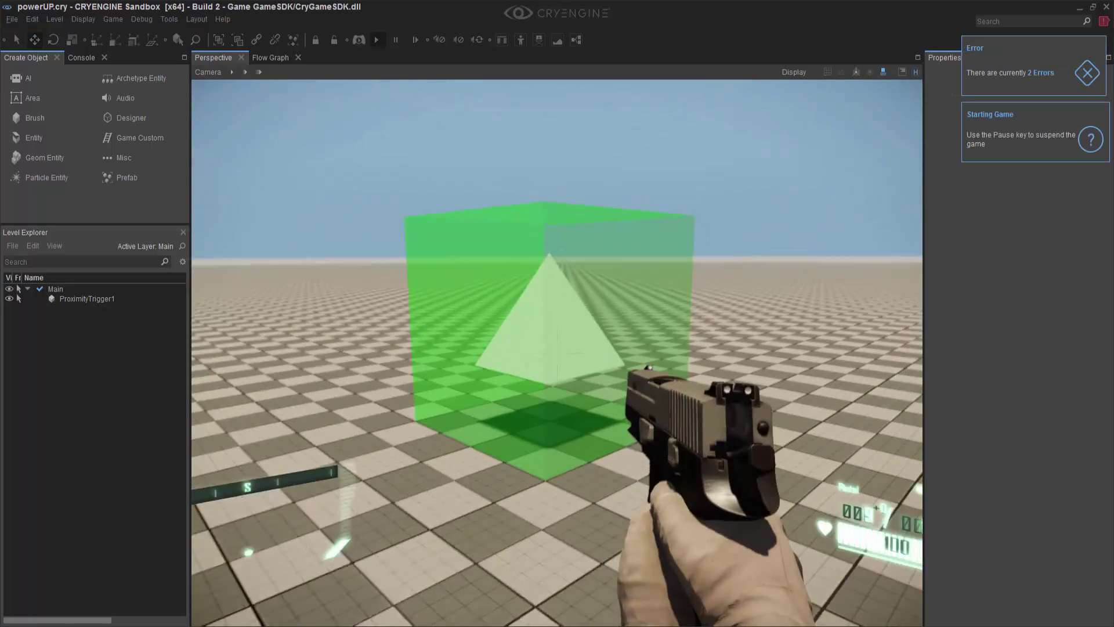
key("w")
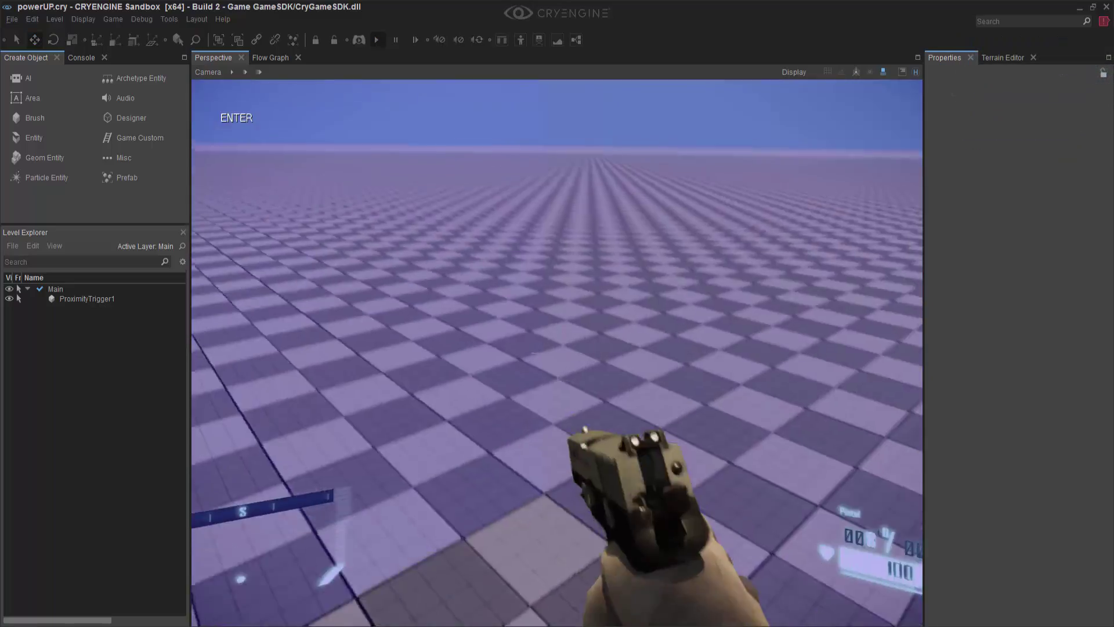
key("Escape")
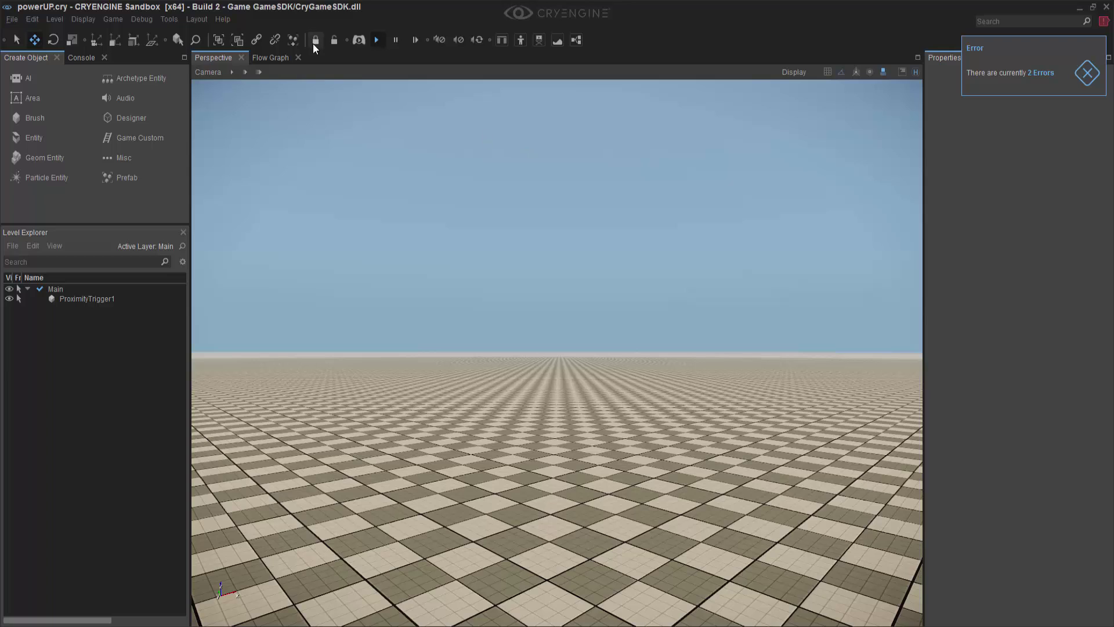
- Turn off flow graph debugging and clear the debug values from the nodes and links
left_click(283, 57)
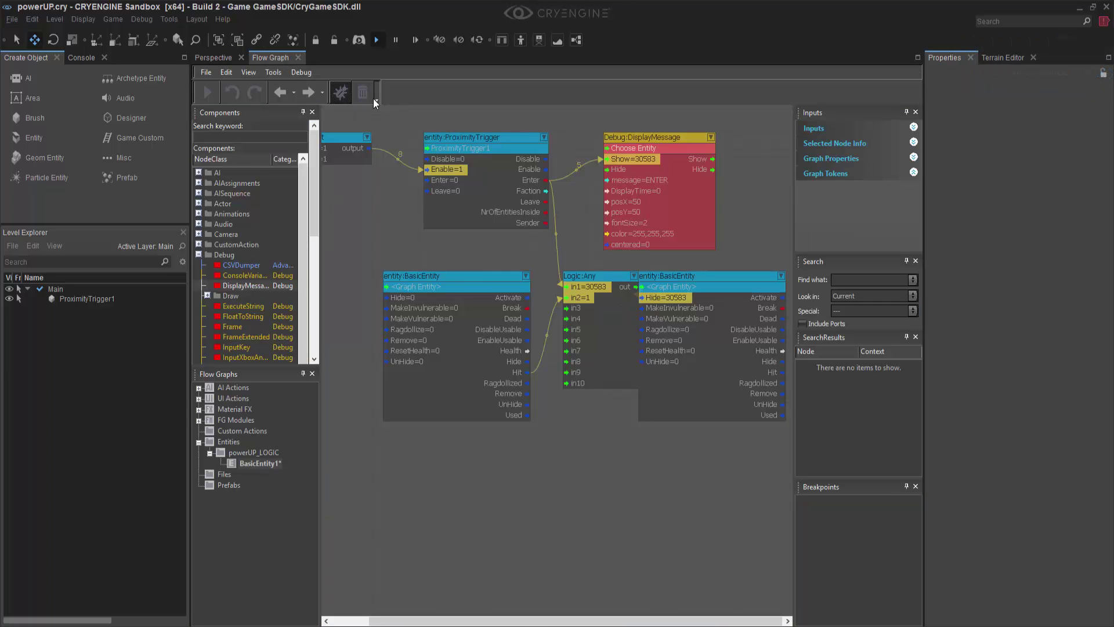
left_click(362, 93)
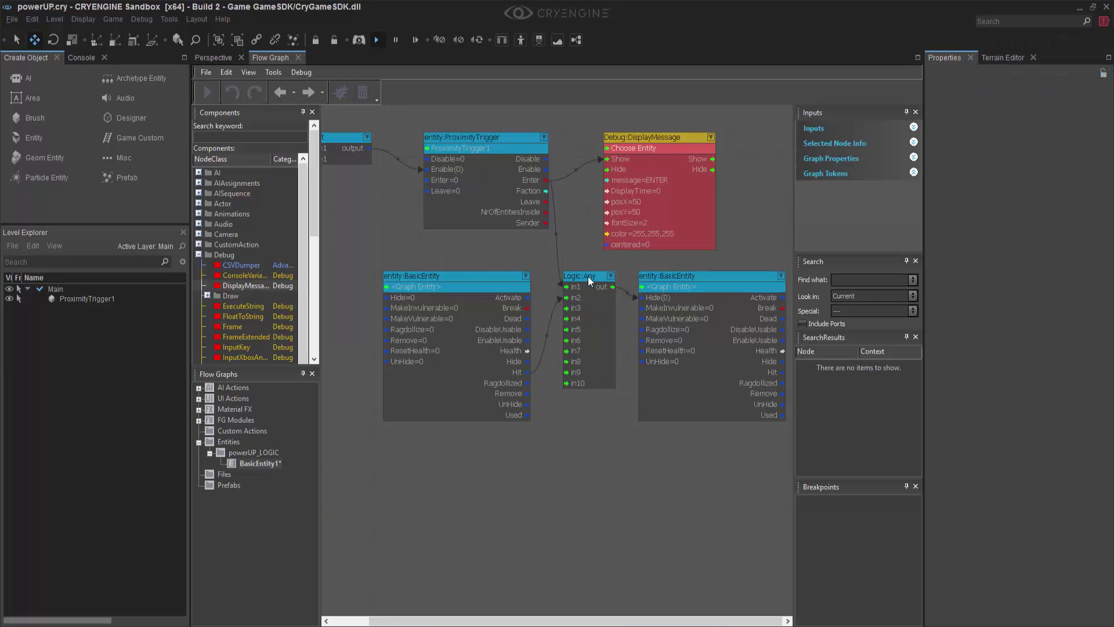
right_click_drag(587, 276, 505, 270)
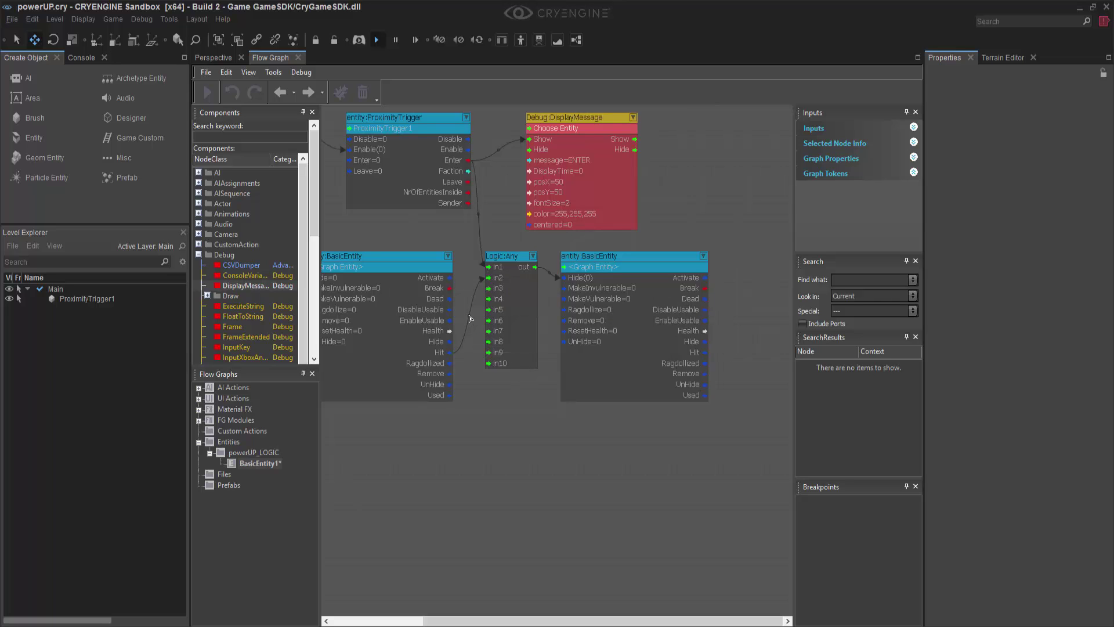
right_click_drag(464, 300, 388, 300)
scroll(613, 229, "down", 2)
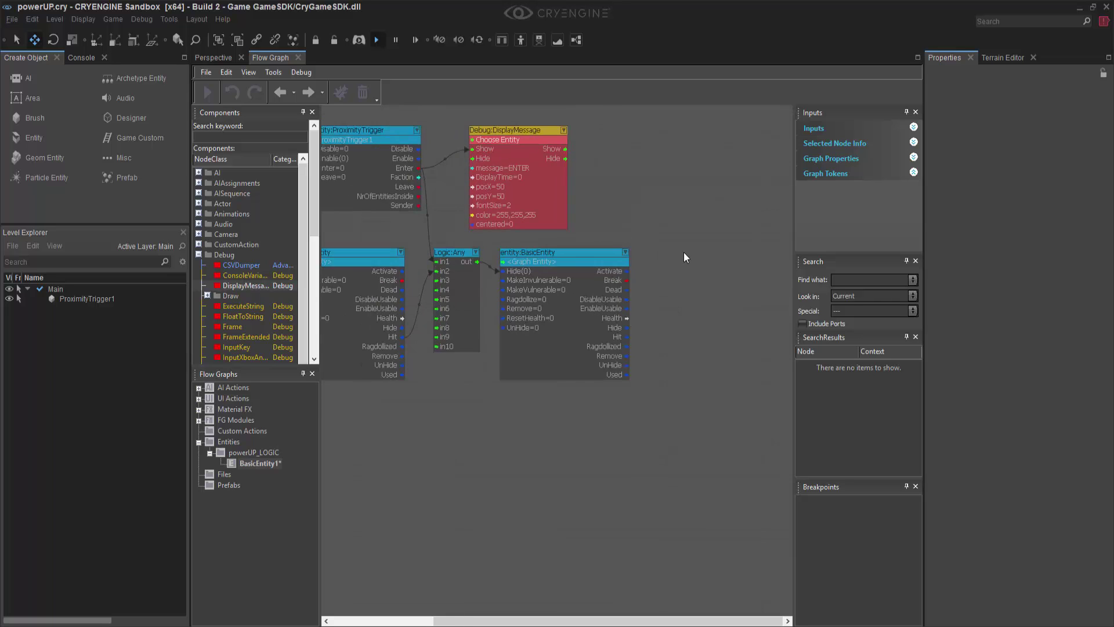
- Add a Movement:RotateEntity node to the flow graph below the original BasicEntity node
scroll(652, 229, "down", 3)
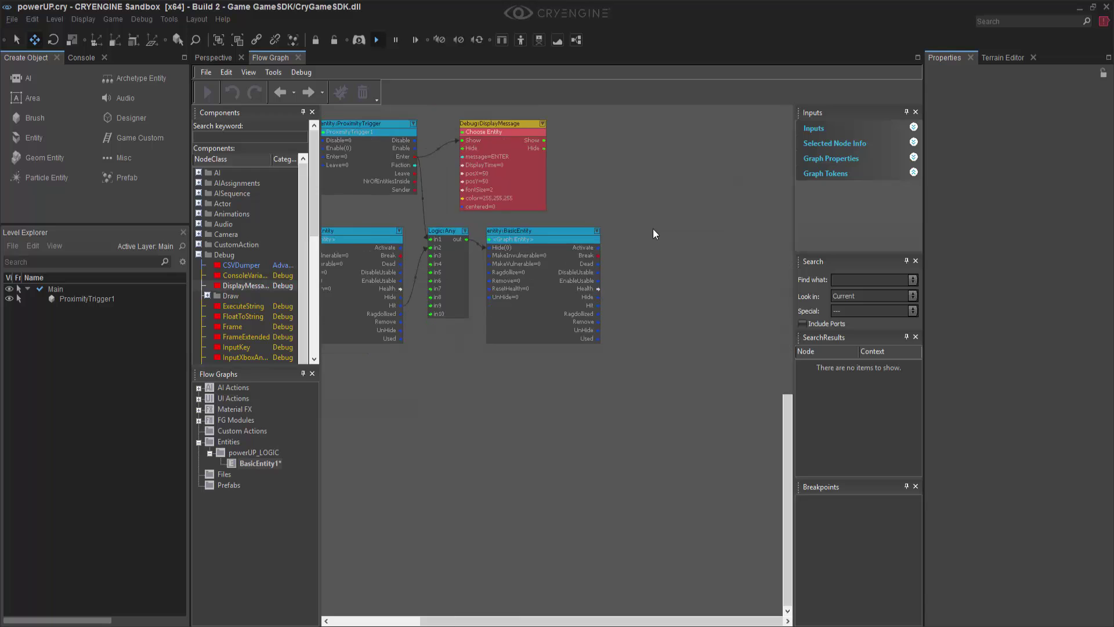
right_click_drag(530, 224, 600, 284)
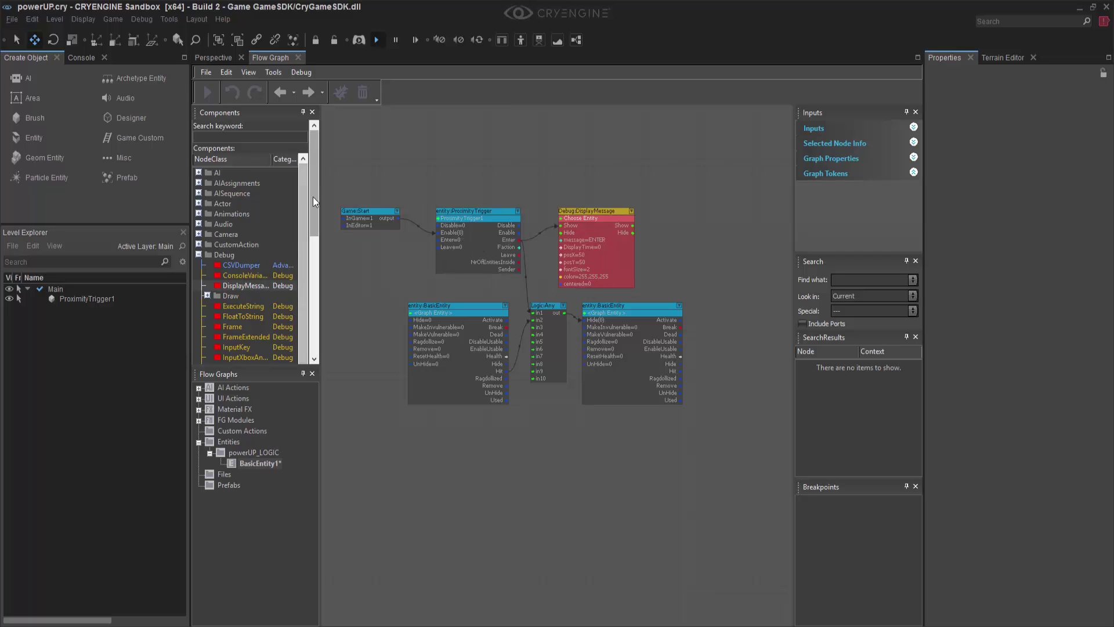
left_click_drag(312, 197, 317, 294)
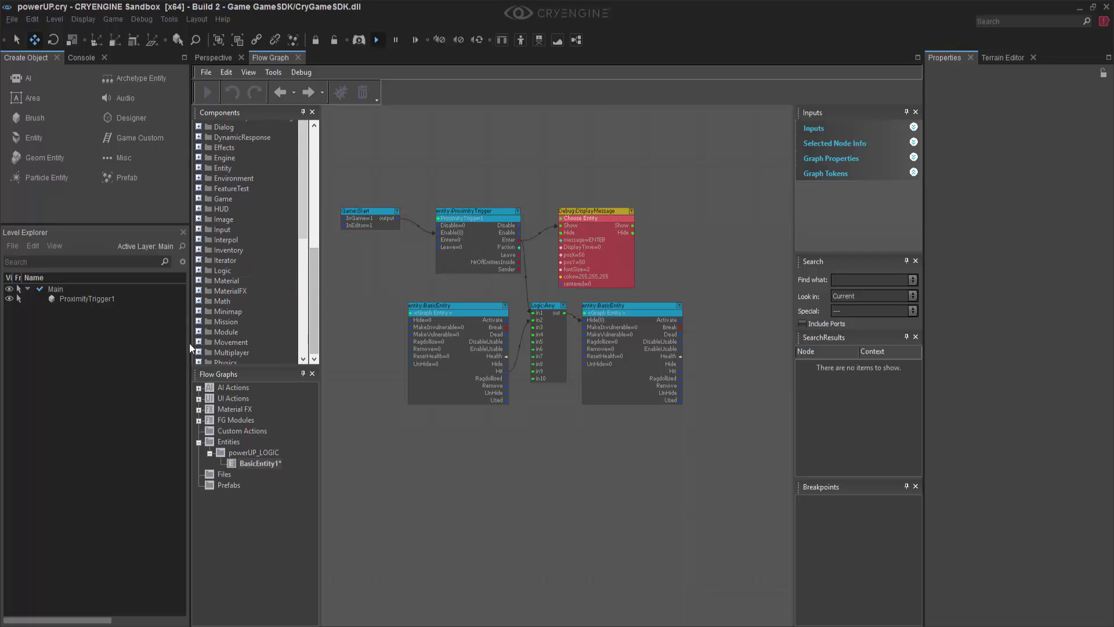
double_click(215, 342)
scroll(214, 321, "down", 1)
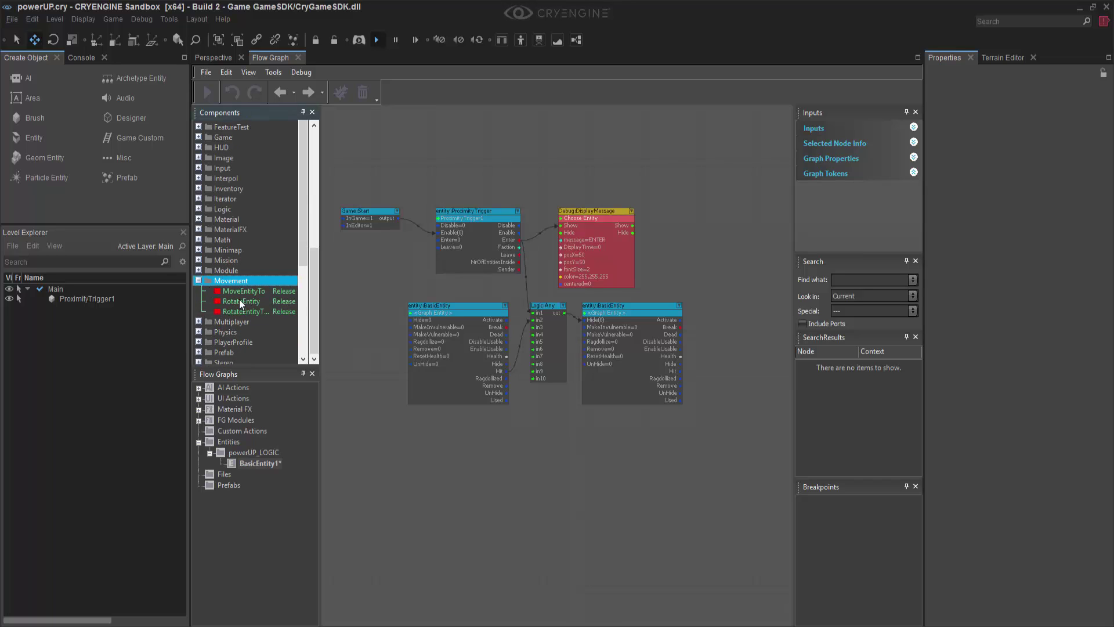
left_click(240, 302)
left_click_drag(569, 447, 443, 438)
left_click(590, 445)
scroll(590, 445, "up", 2)
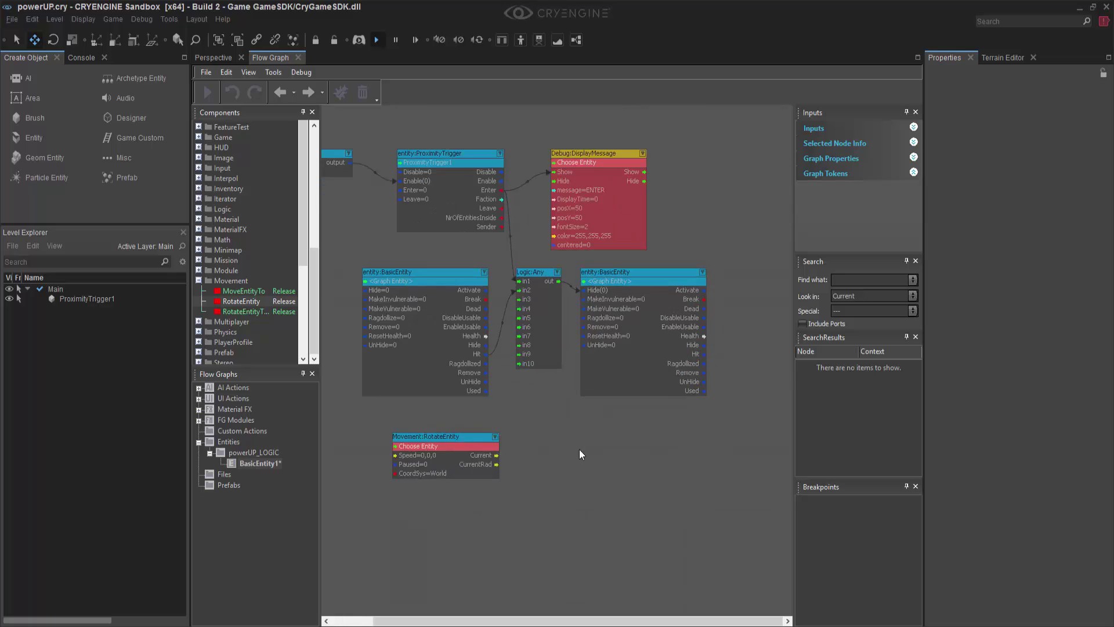
left_click(510, 434)
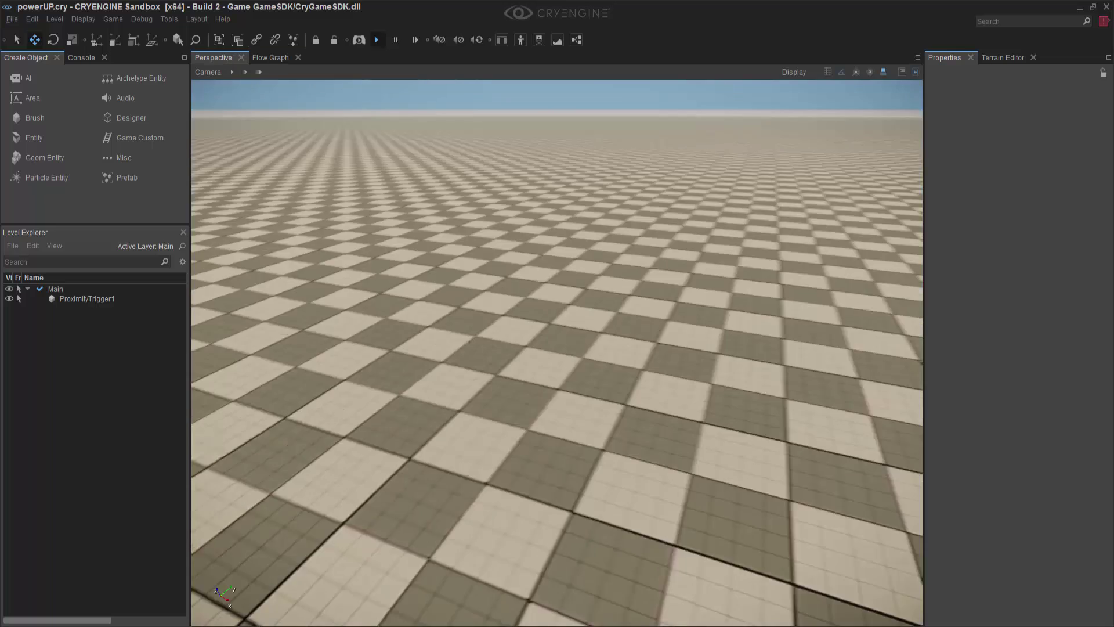
- Select the pyramid entity in the level and assign the graph entity to the RotateEntity node
right_click_drag(557, 353, 755, 332)
key("s")
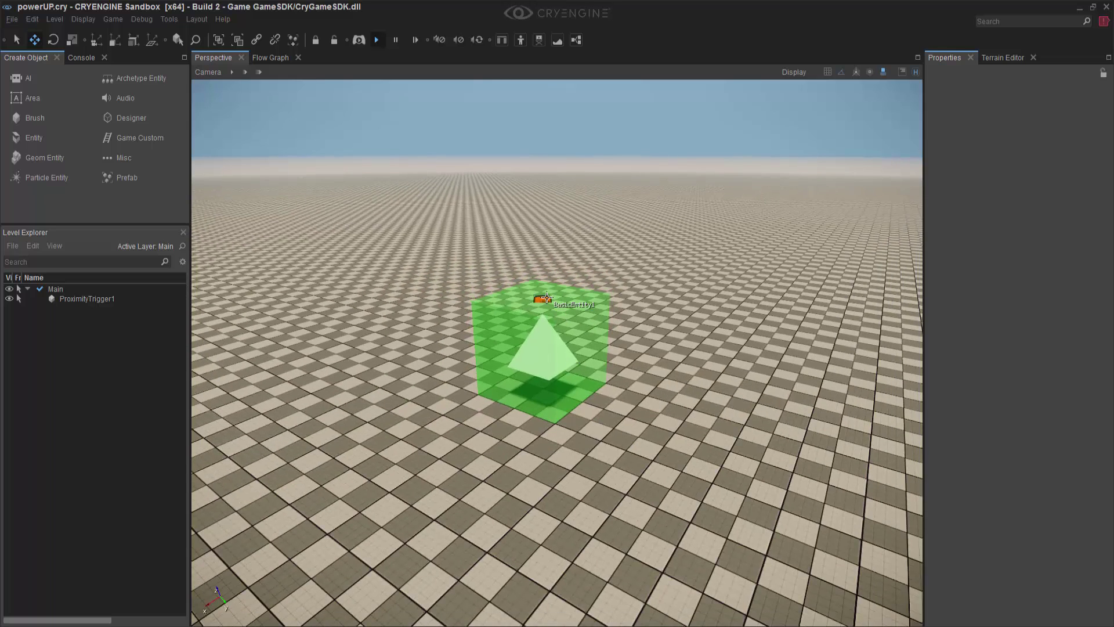
left_click(544, 299)
left_click(283, 60)
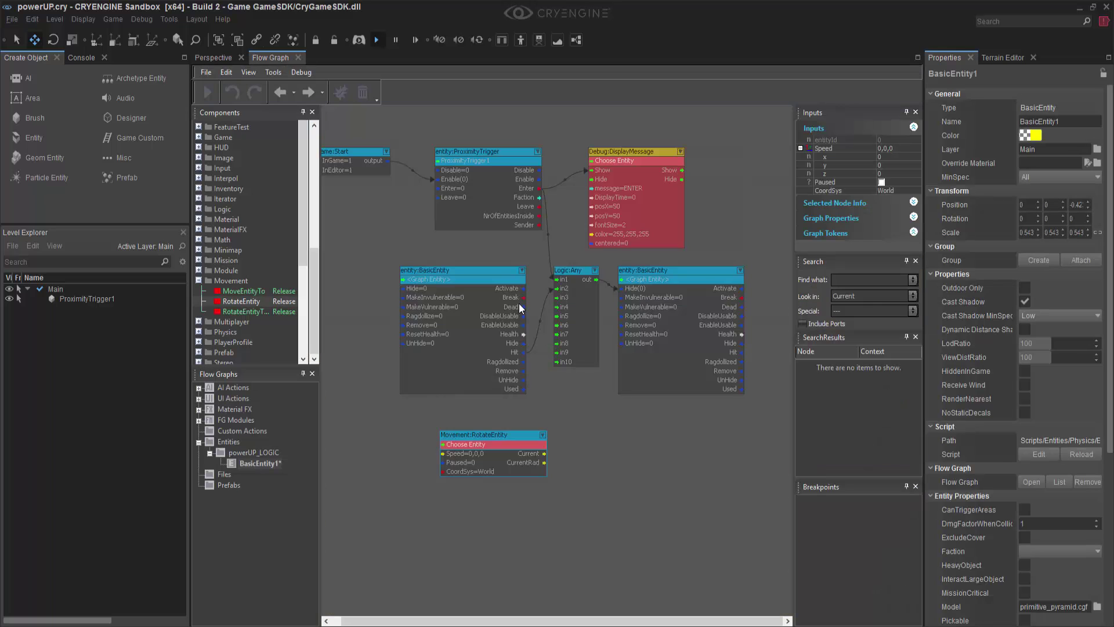
right_click(485, 436)
left_click(558, 447)
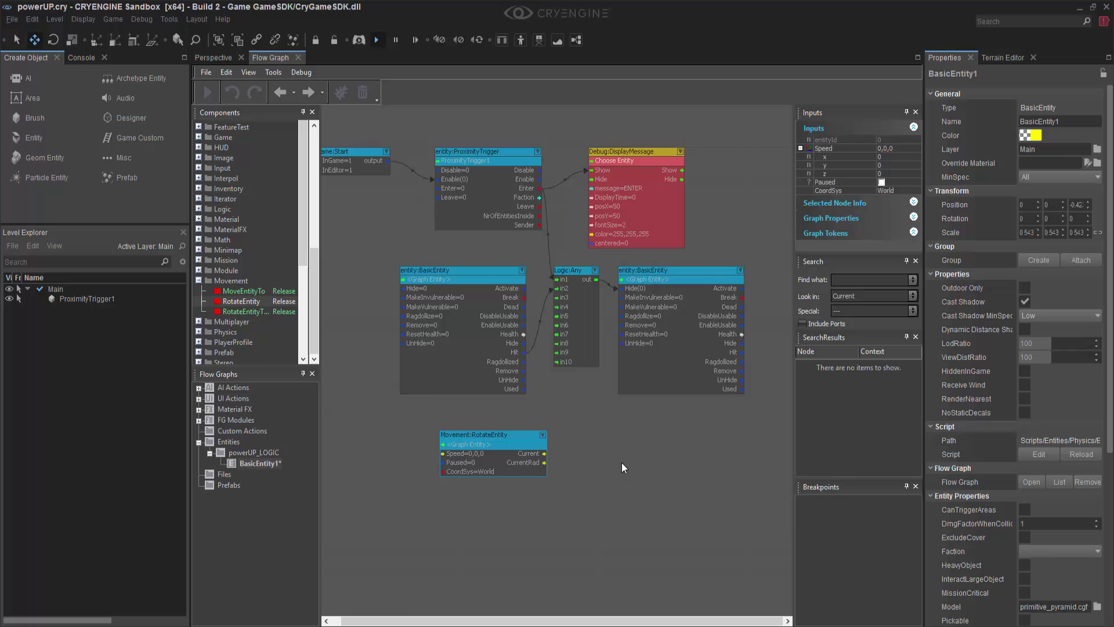
- Set the RotateEntity node's z speed to 50 and its CoordSys to Local, and shift the node slightly
left_click(513, 438)
left_click(888, 173)
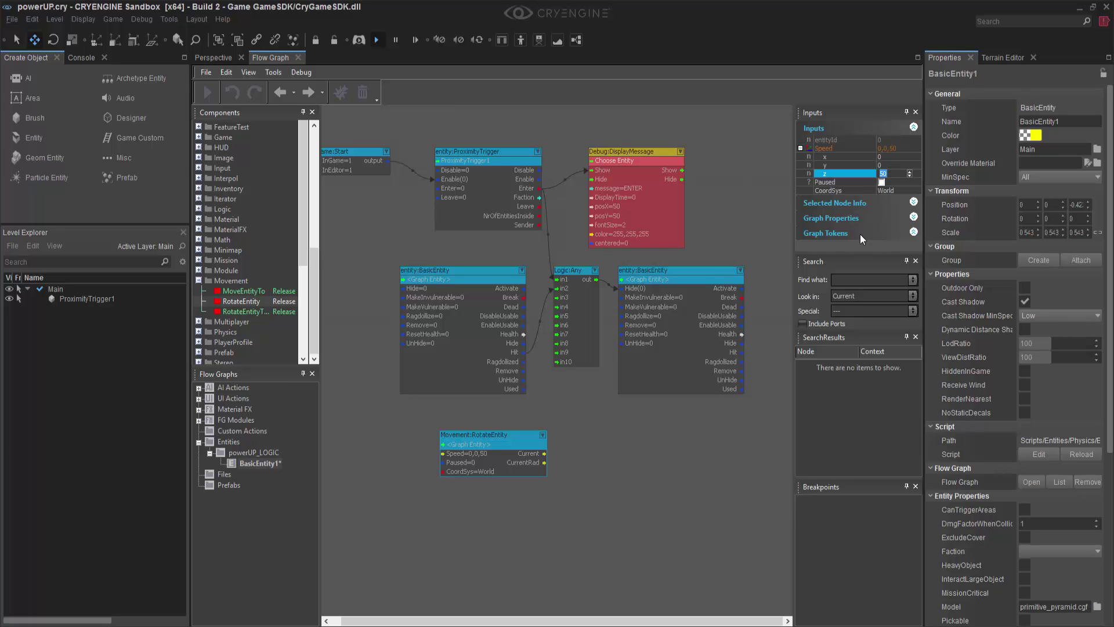
left_click(891, 190)
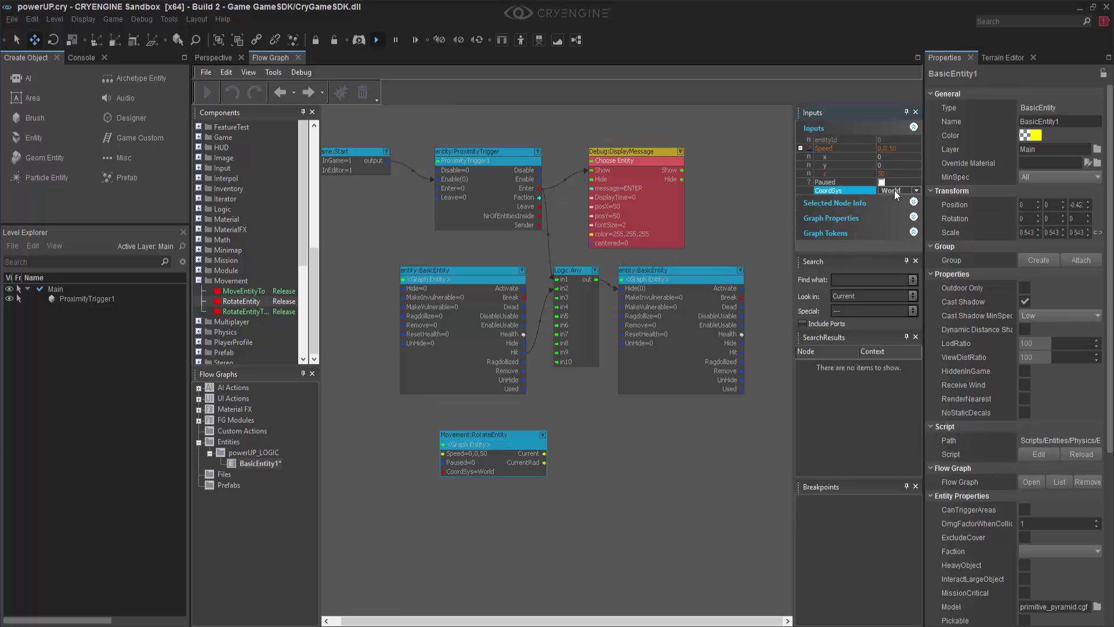
left_click(887, 199)
left_click(621, 477)
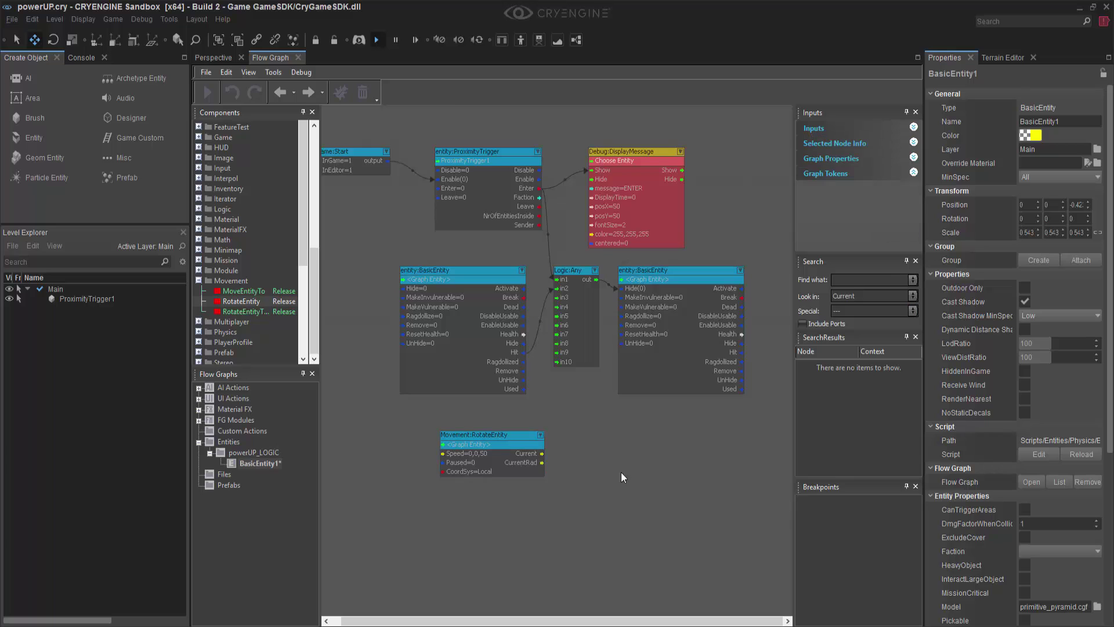
left_click_drag(495, 437, 491, 436)
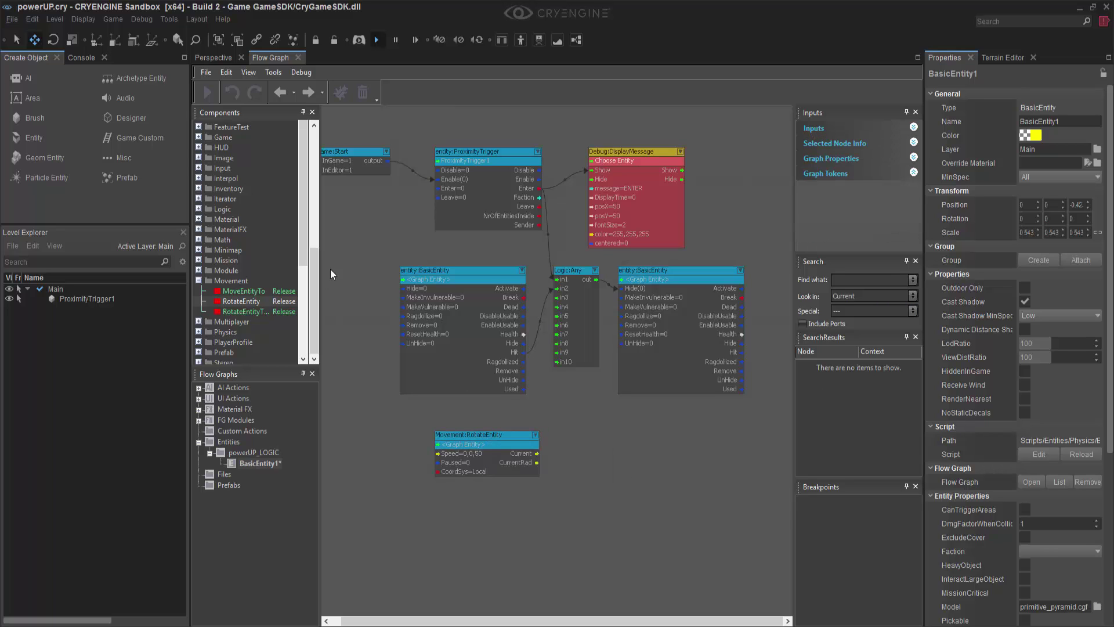
- Examine the pyramid's rotation inside the proximity trigger in the level viewport, then deselect it
left_click(210, 57)
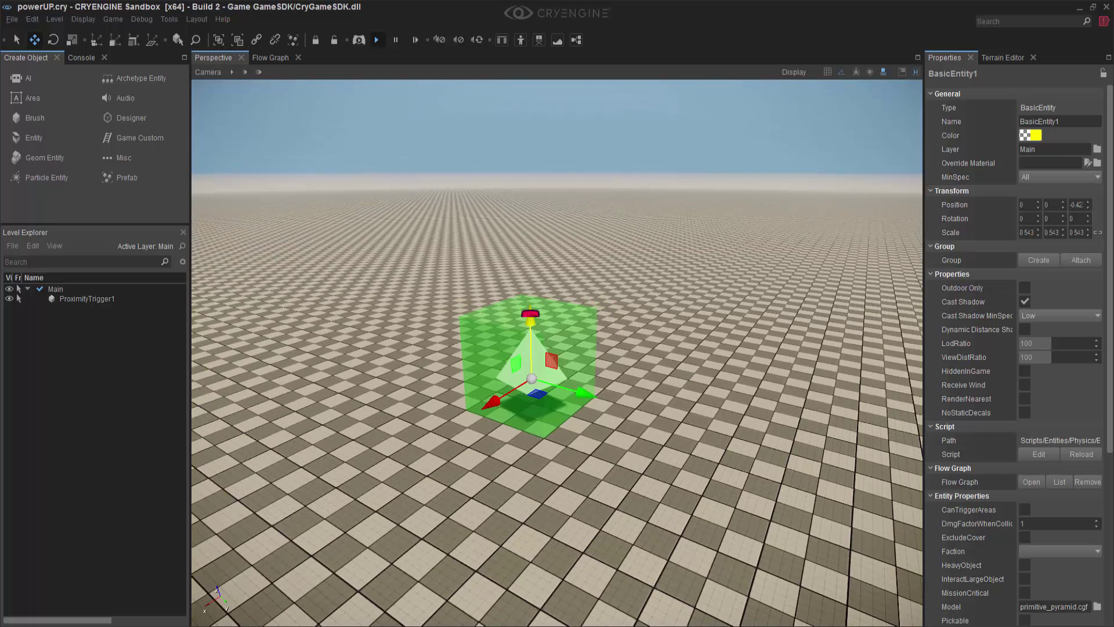
right_click_drag(780, 433, 774, 404)
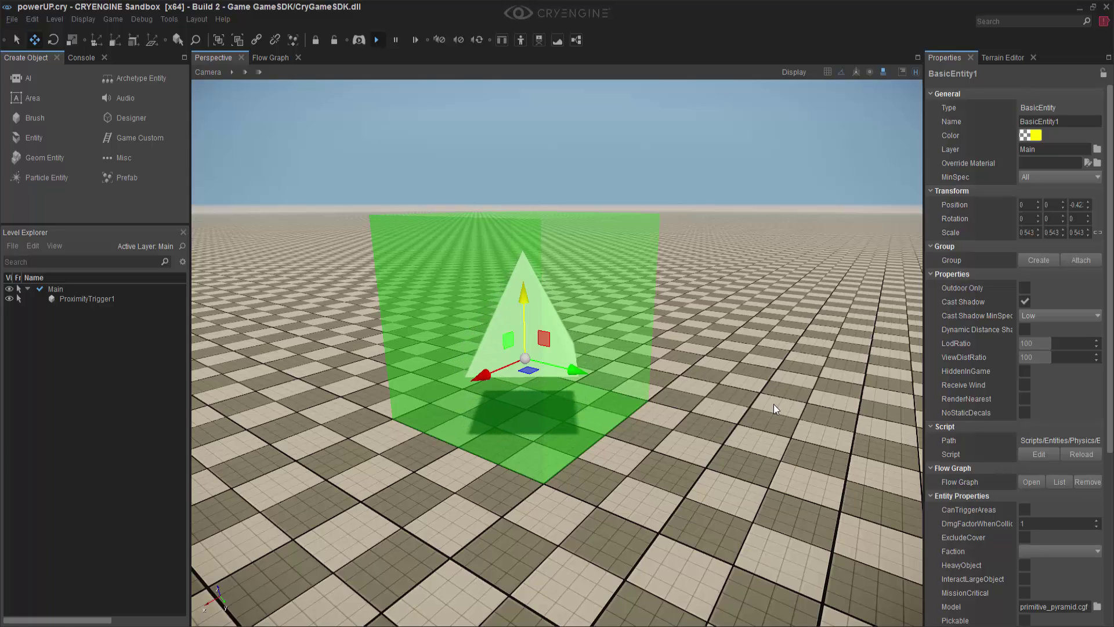
right_click_drag(766, 401, 759, 405)
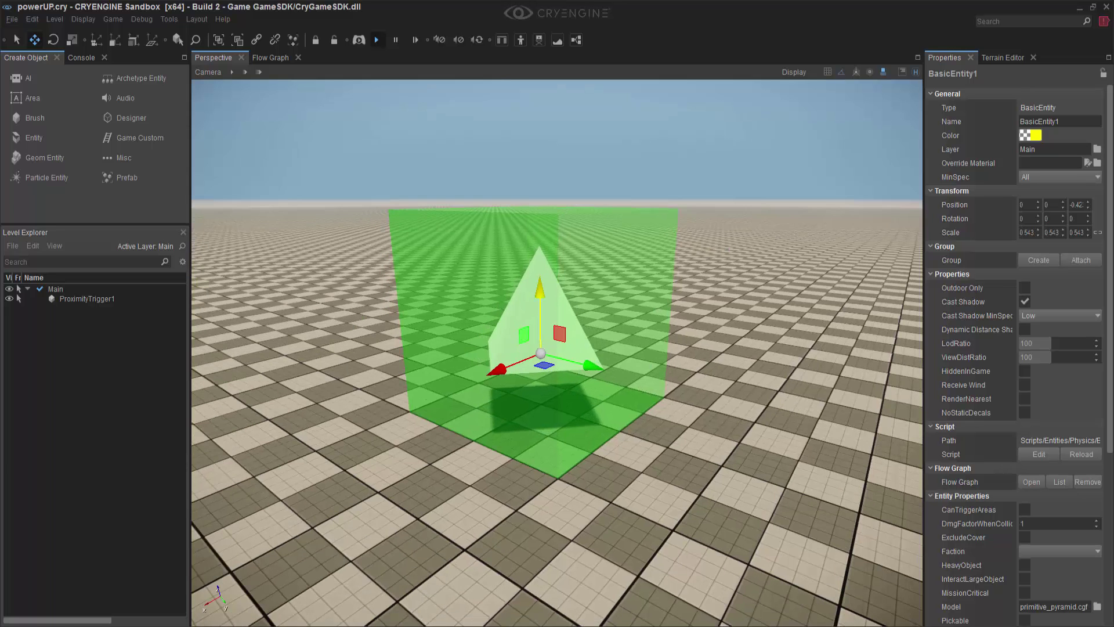
left_click(315, 157)
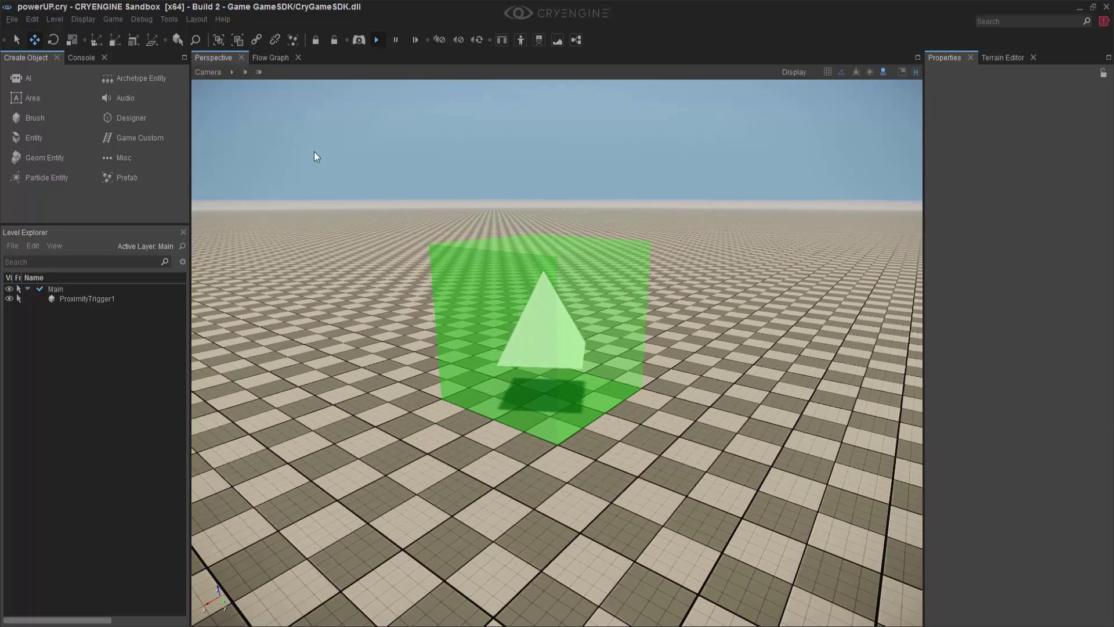
- Align the BasicEntity, Logic:Any and RotateEntity nodes beneath the ProximityTrigger node in the flow graph
left_click(270, 57)
left_click_drag(381, 260, 751, 528)
left_click_drag(479, 290, 514, 290)
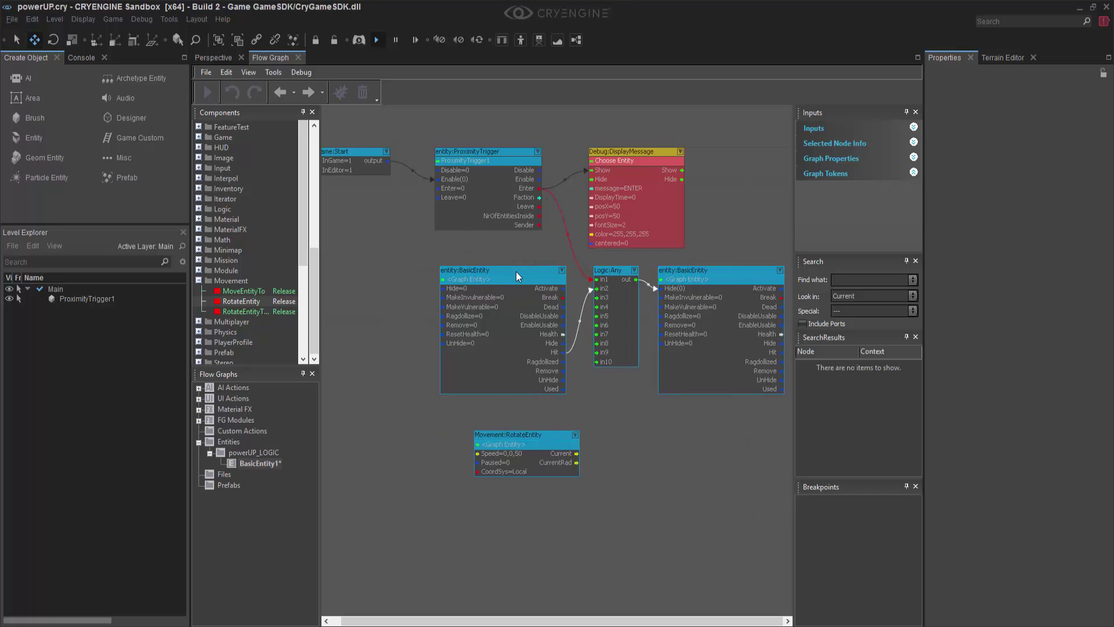
left_click_drag(540, 435, 505, 419)
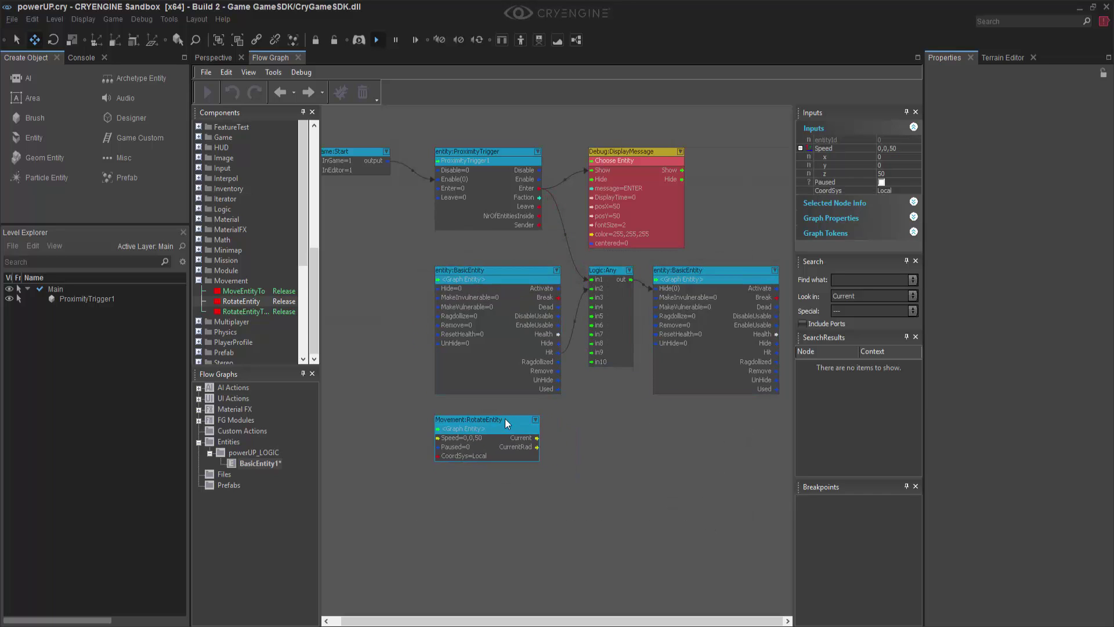
scroll(717, 472, "down", 1)
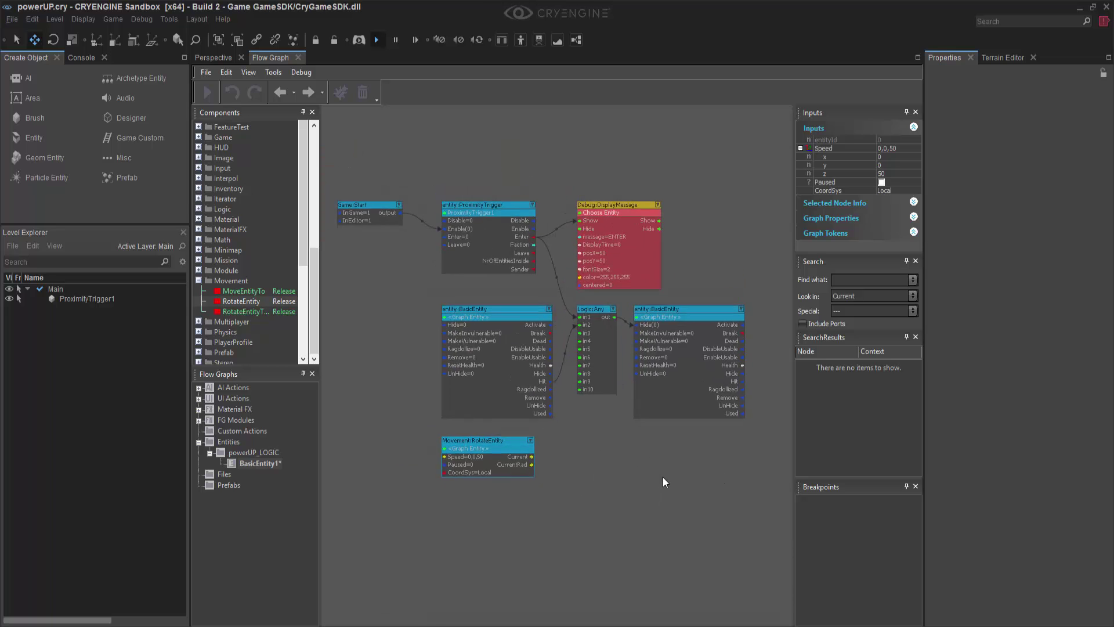
left_click(663, 477)
- Create a prefab from the pyramid and proximity trigger, with group powerUPS and name basicPowerUP
left_click(204, 58)
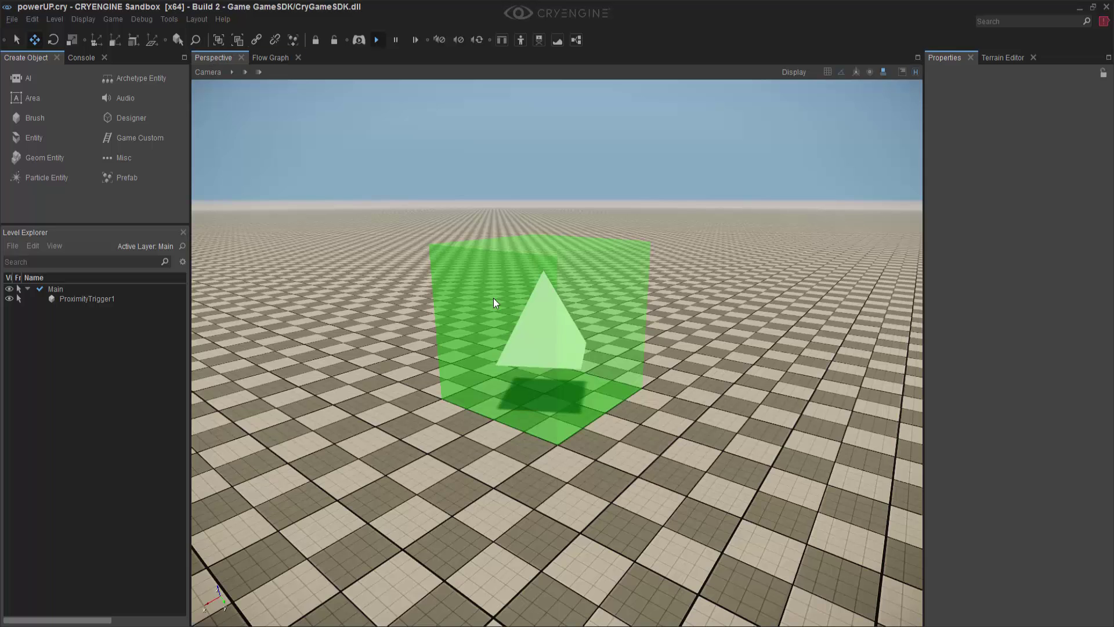
scroll(493, 297, "down", 3)
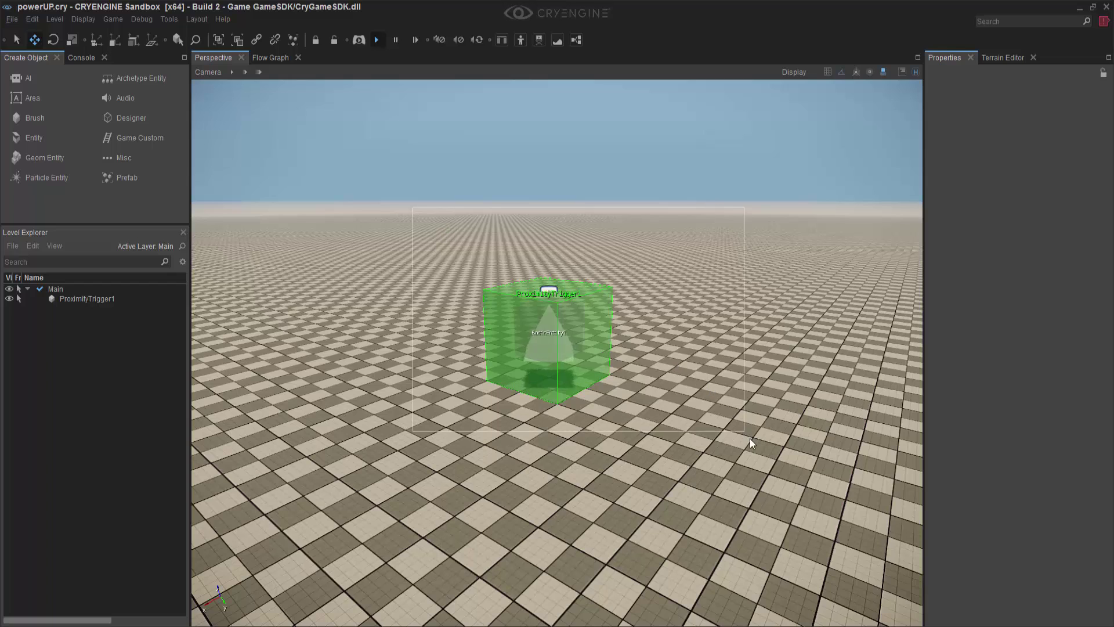
key("ctrl+a")
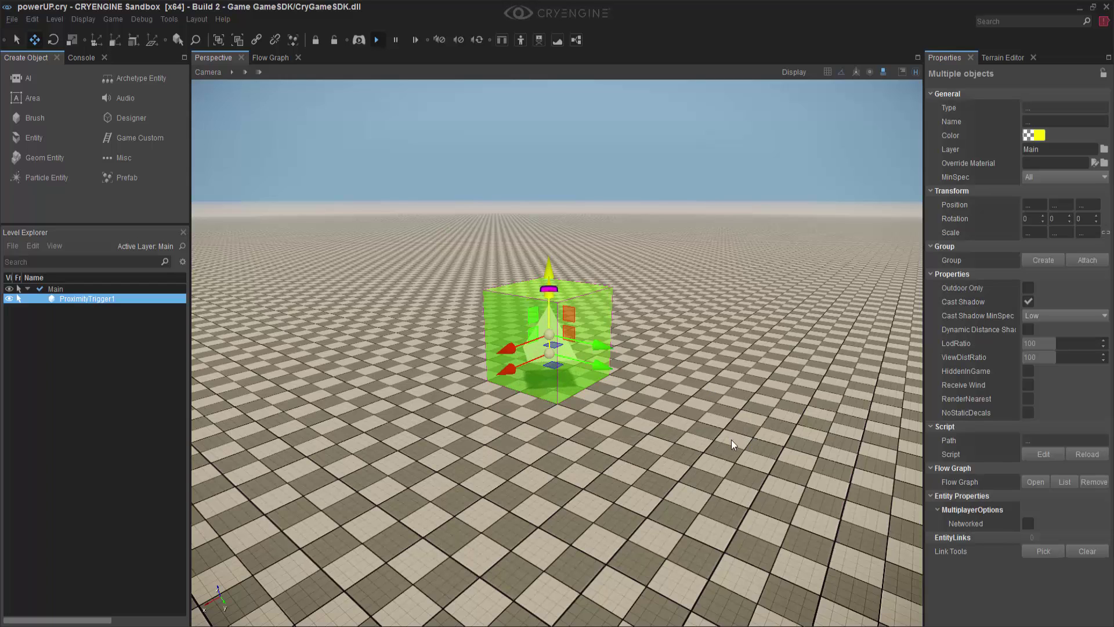
left_click(31, 20)
mouse_move(55, 20)
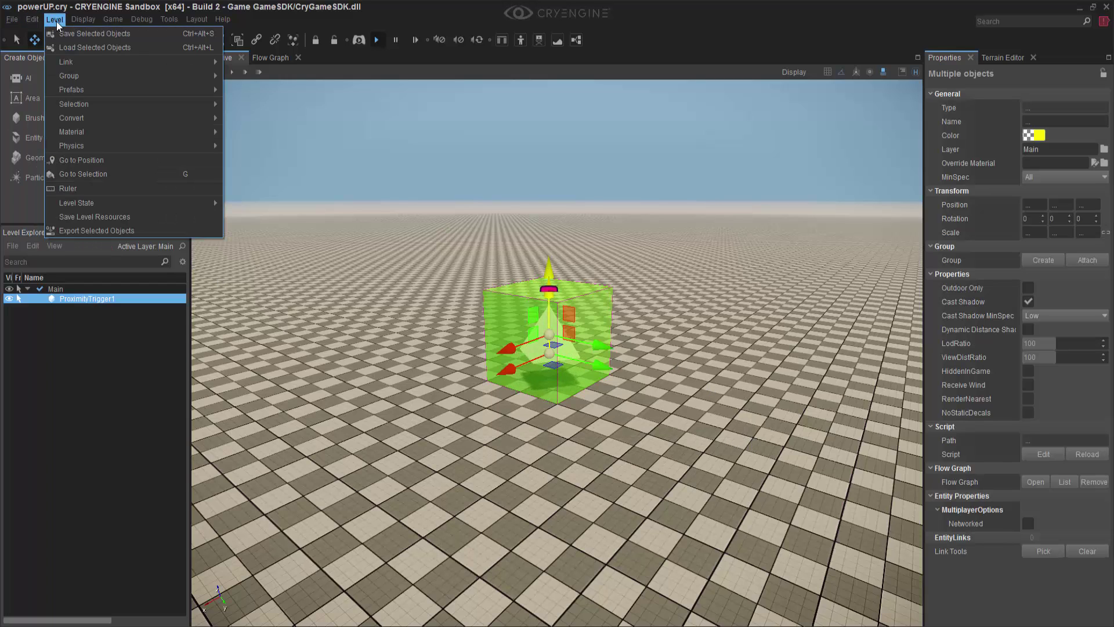
mouse_move(86, 93)
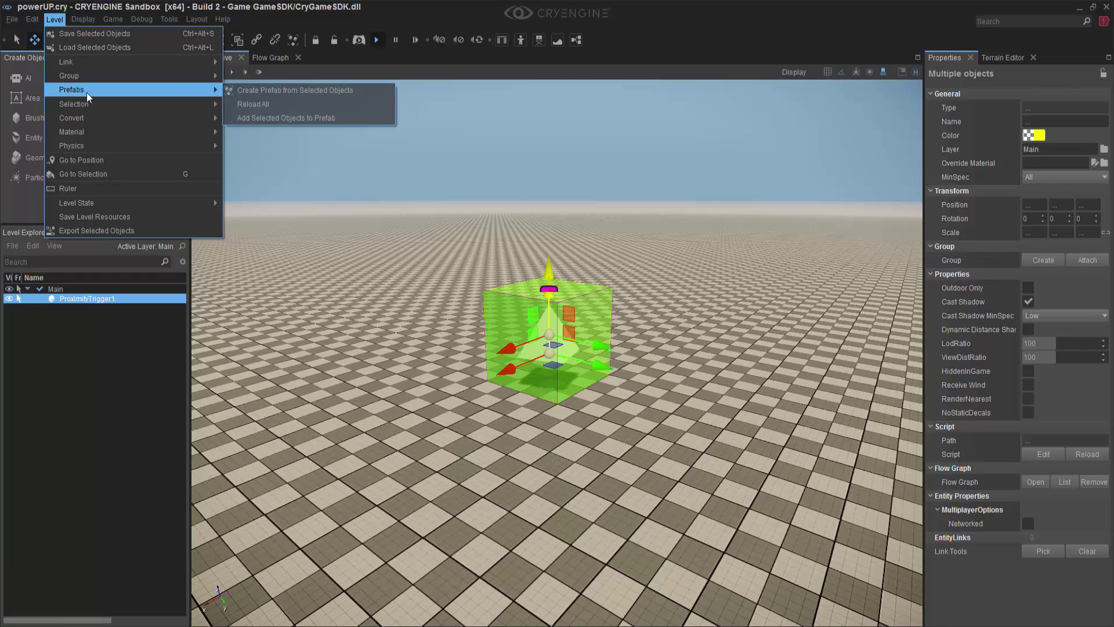
left_click(296, 89)
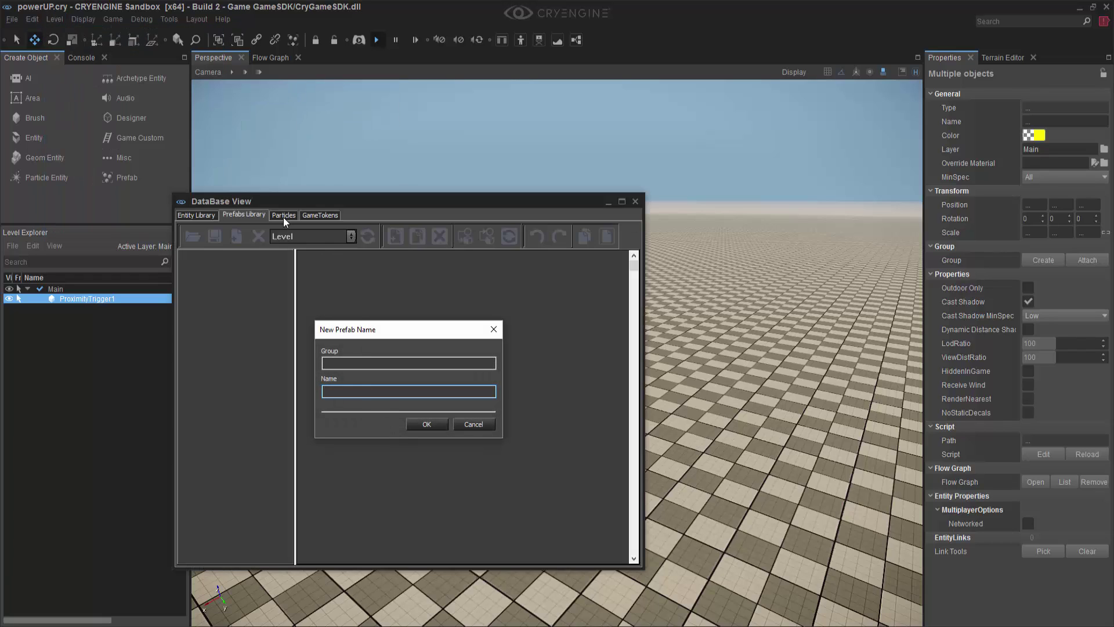
left_click(358, 364)
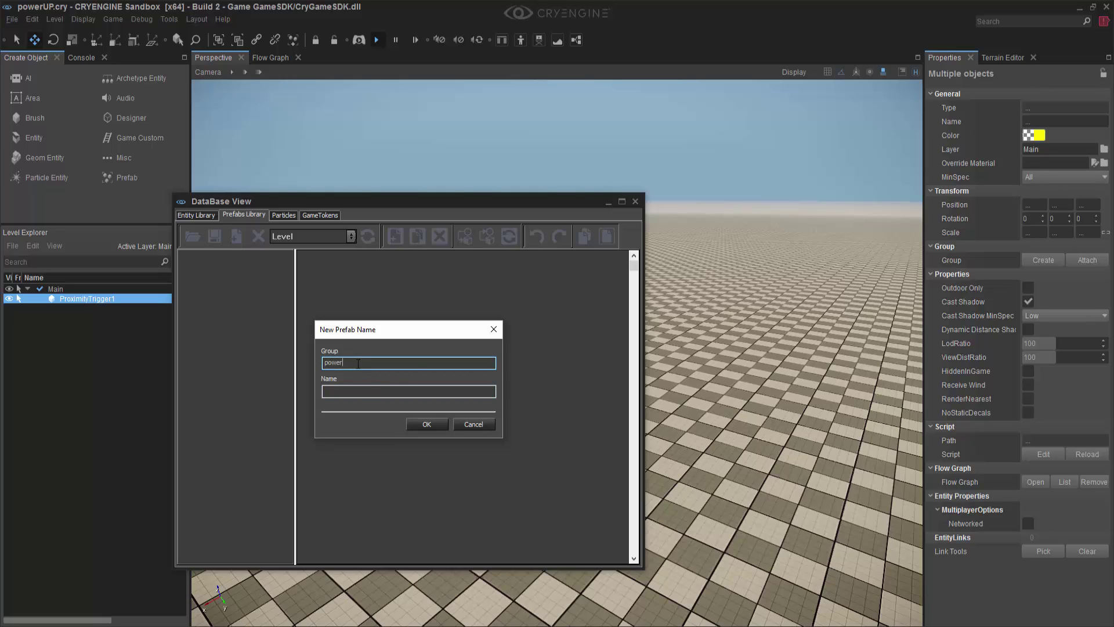
left_click(358, 397)
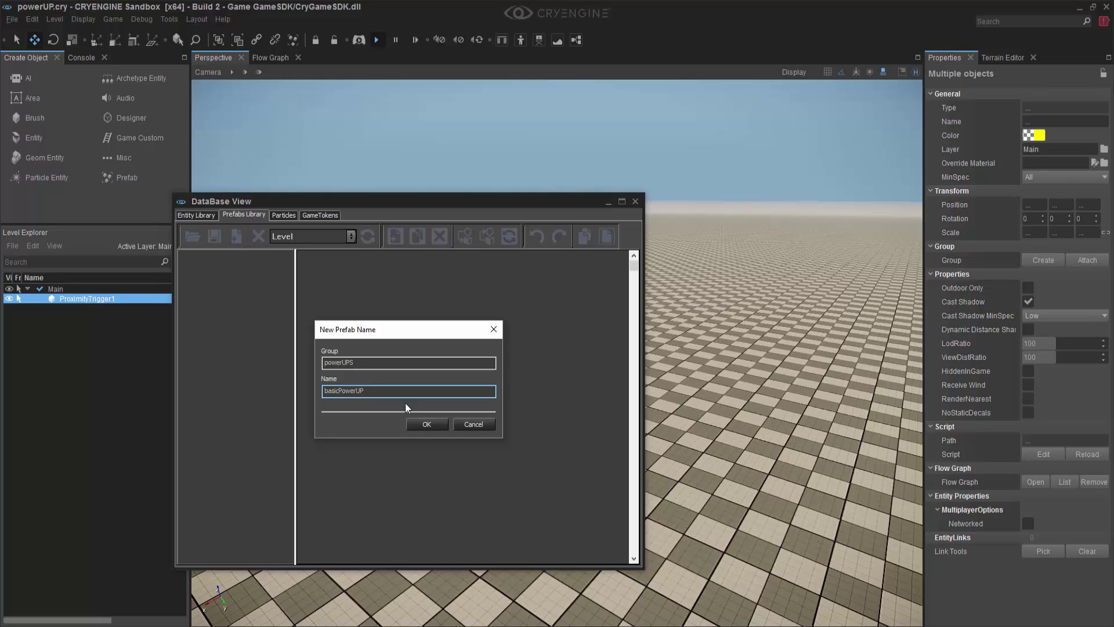
left_click(427, 425)
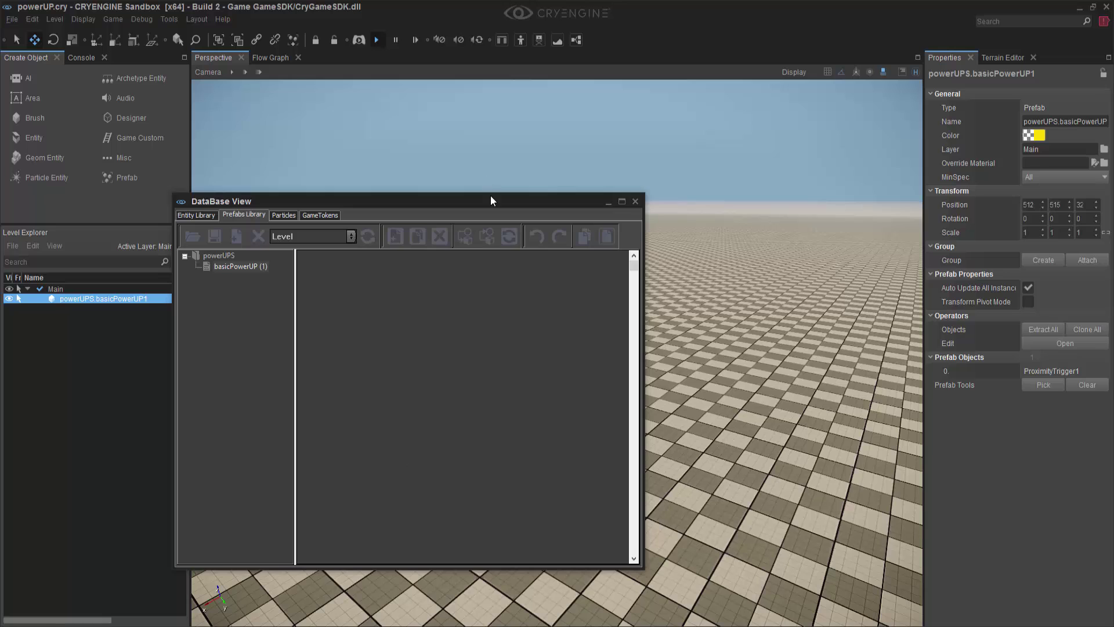
- Place a second instance of the basicPowerUP prefab from the prefabs library beside the original in the level
left_click_drag(489, 204, 944, 141)
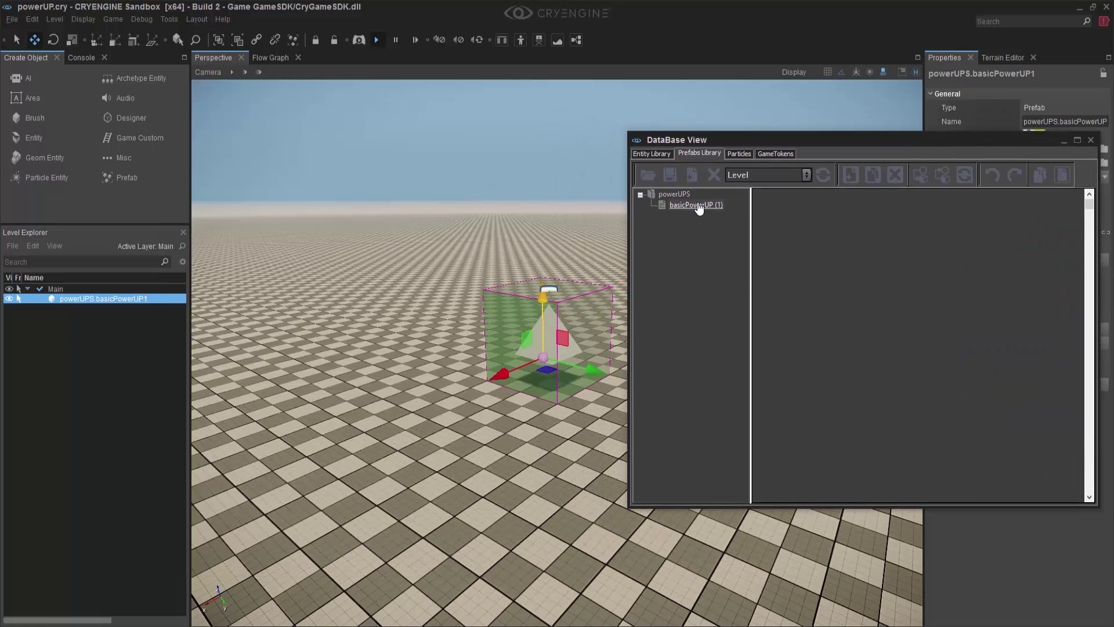
left_click_drag(696, 204, 326, 358)
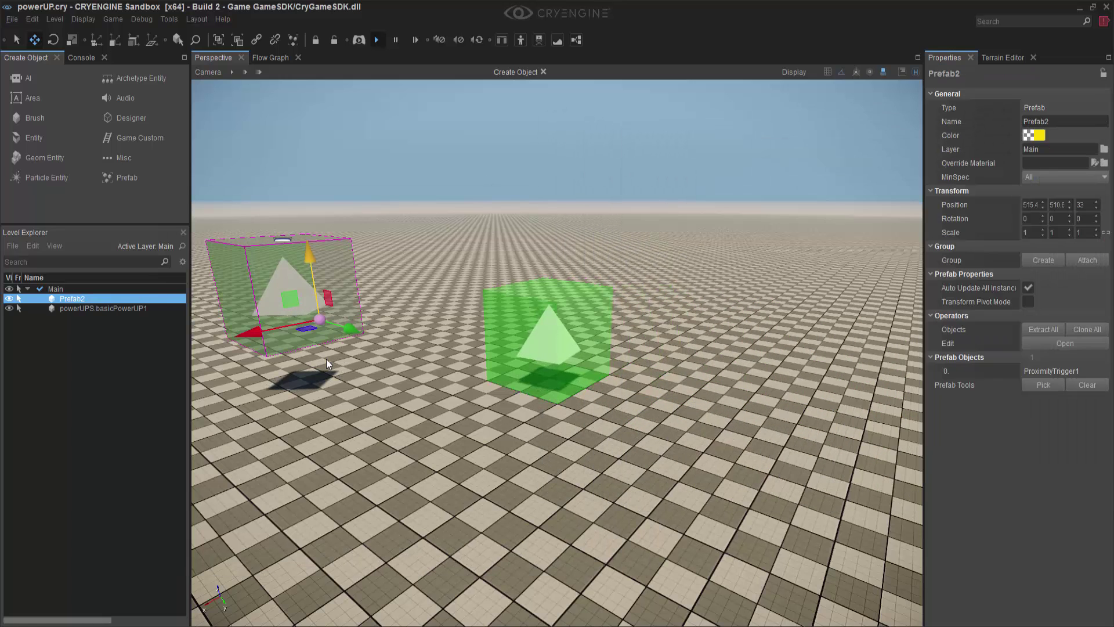
left_click(403, 351)
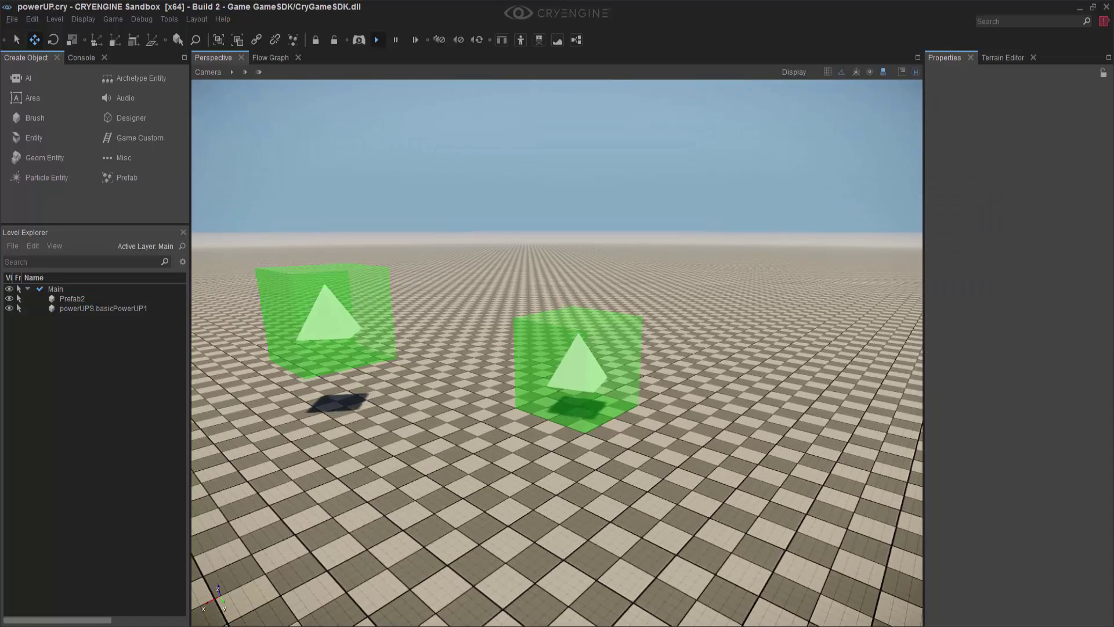
- Move the second prefab instance onto the ground next to the original, at about 515.1, 514.4, 32
scroll(422, 379, "up", 3)
left_click(399, 295)
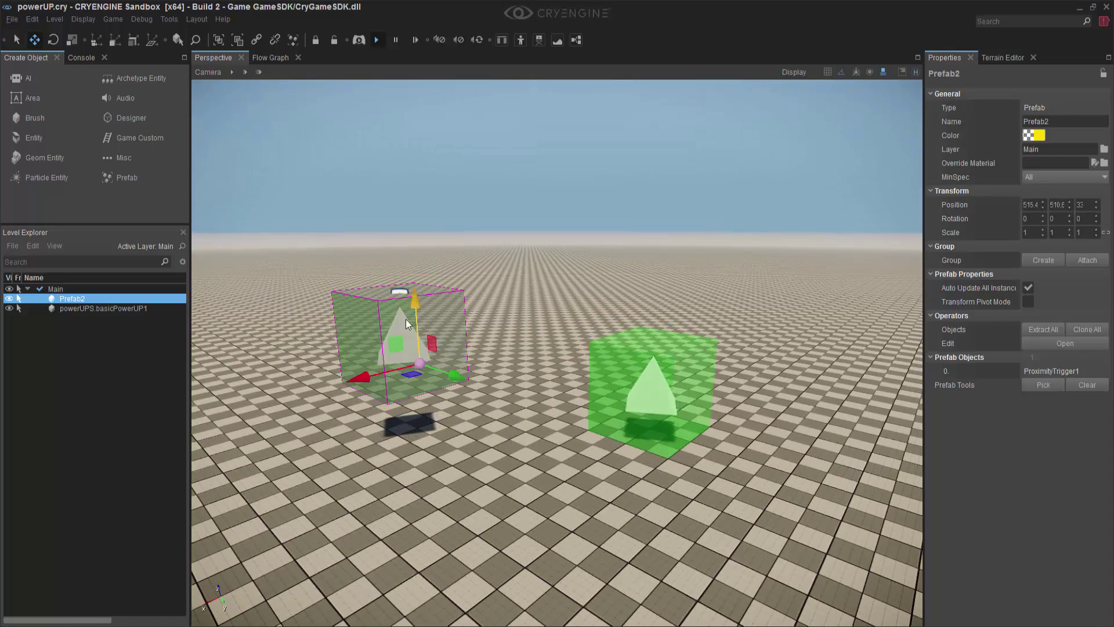
left_click(550, 437, "ctrl+shift")
middle_click_drag(550, 437, 576, 449)
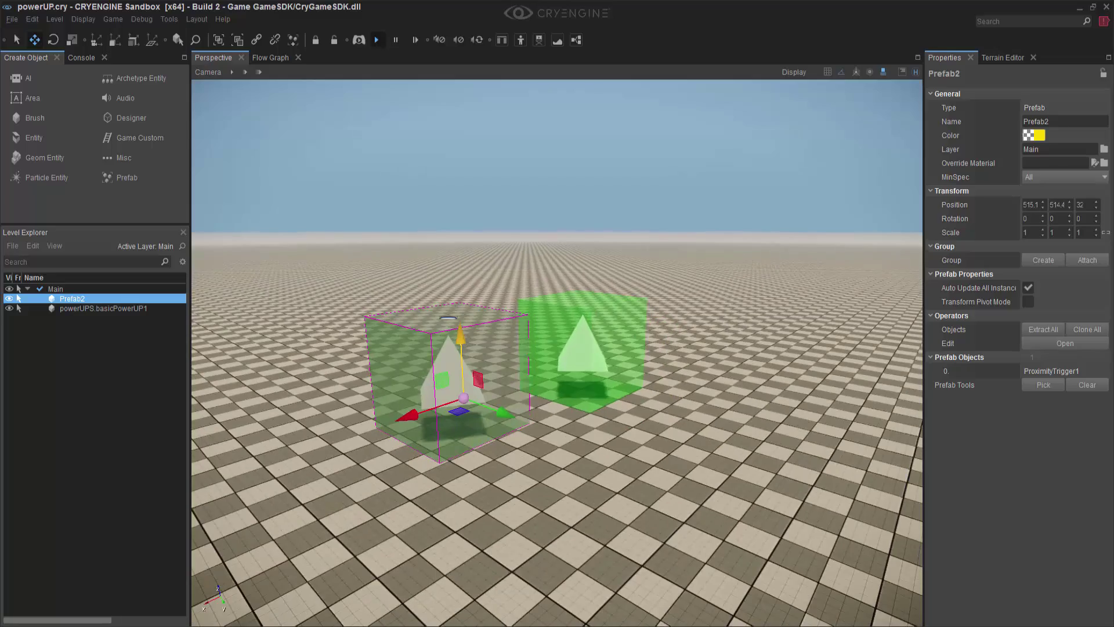
- Test both power-up prefabs in game mode by walking into one and shooting the other, and deselect the prefab after exiting
key("ctrl+g")
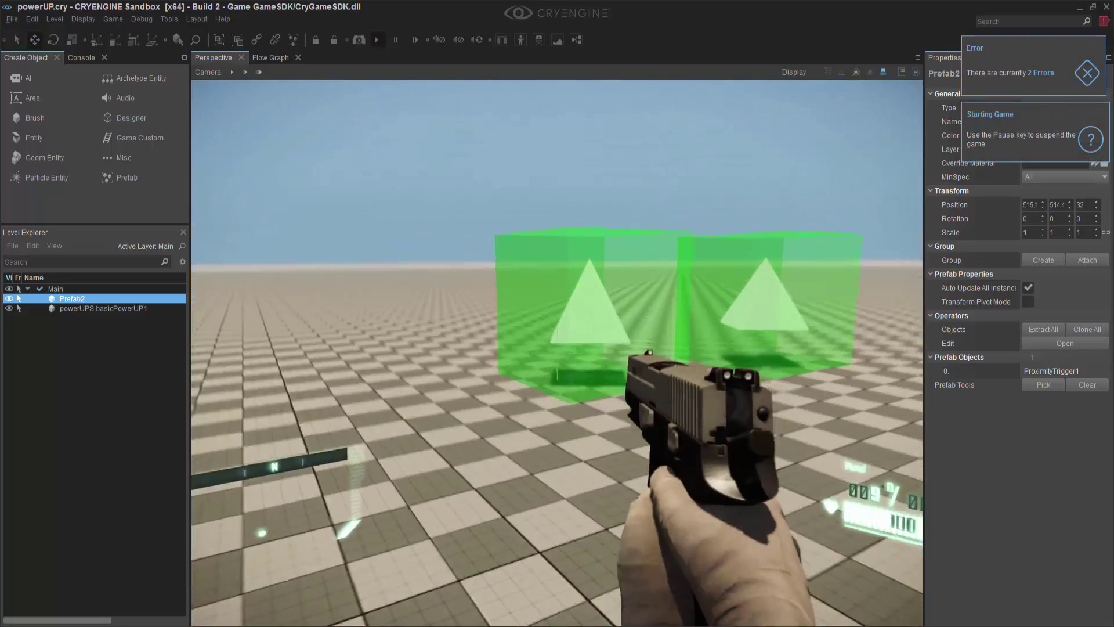
key("w")
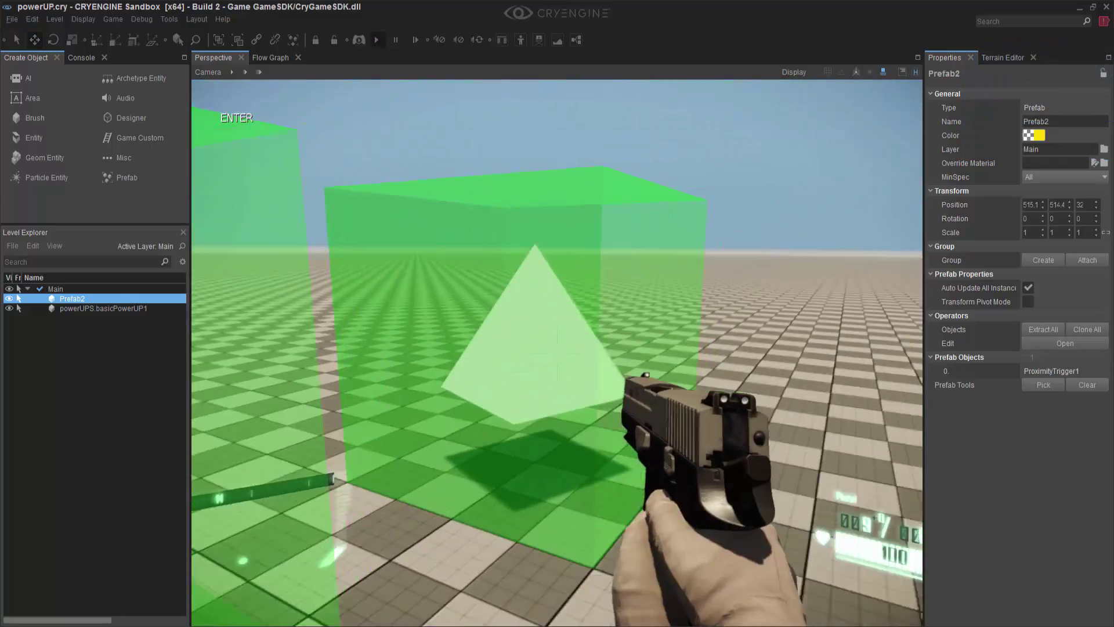
key("s")
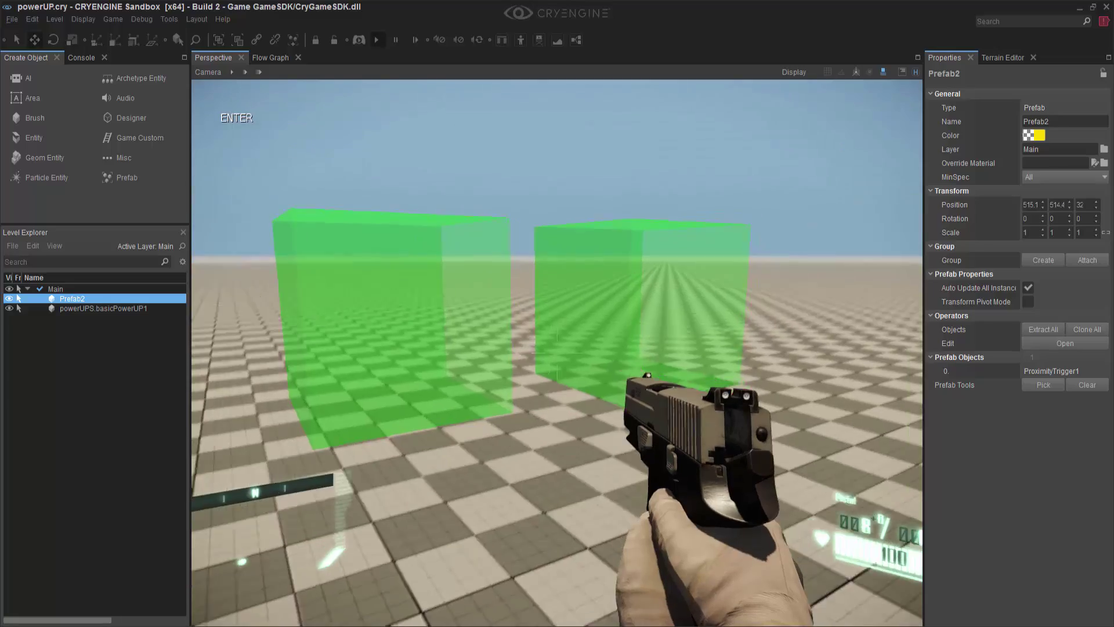
key("Escape")
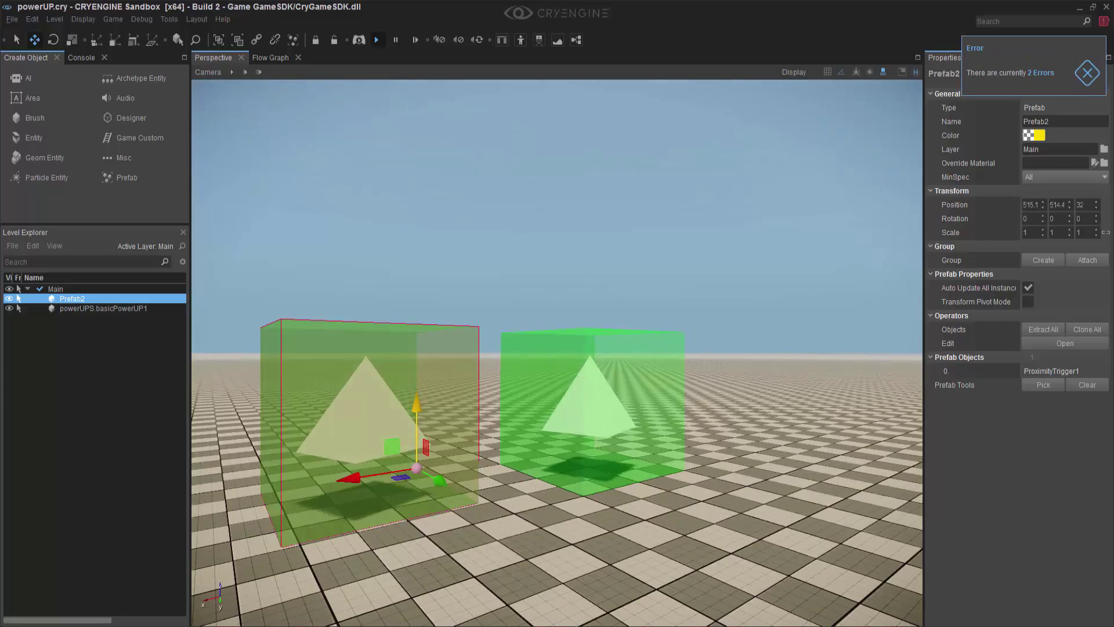
key("s")
right_click_drag(789, 360, 766, 410)
left_click(766, 411)
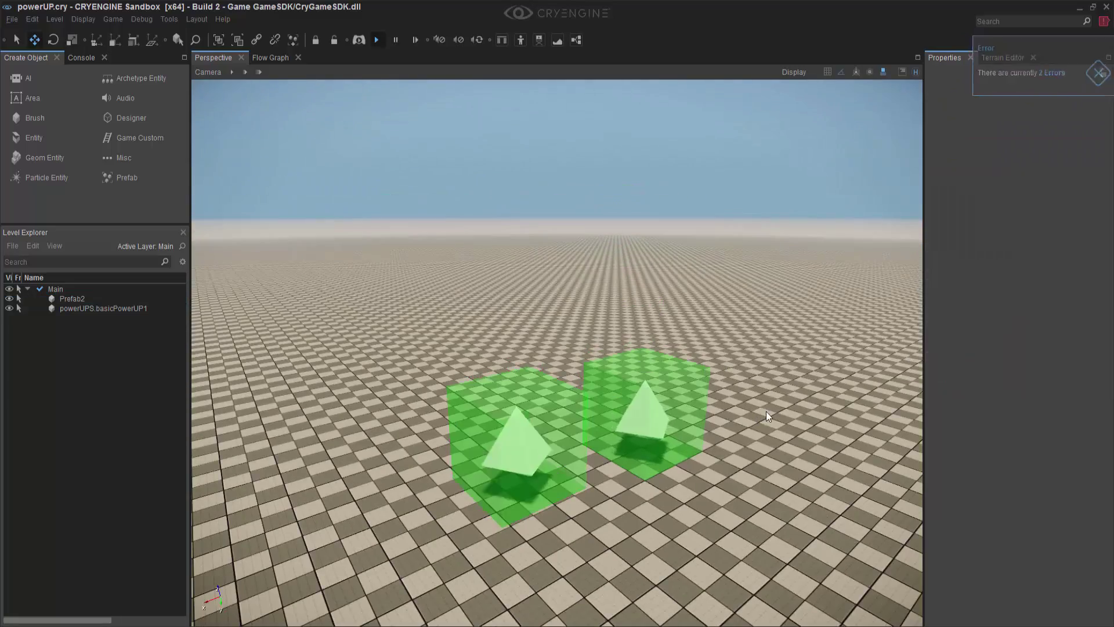
- Open the BasicEntity1 flow graph under powerUP_LOGIC and examine the node chain that ends in the BasicEntity Hide input
left_click(277, 55)
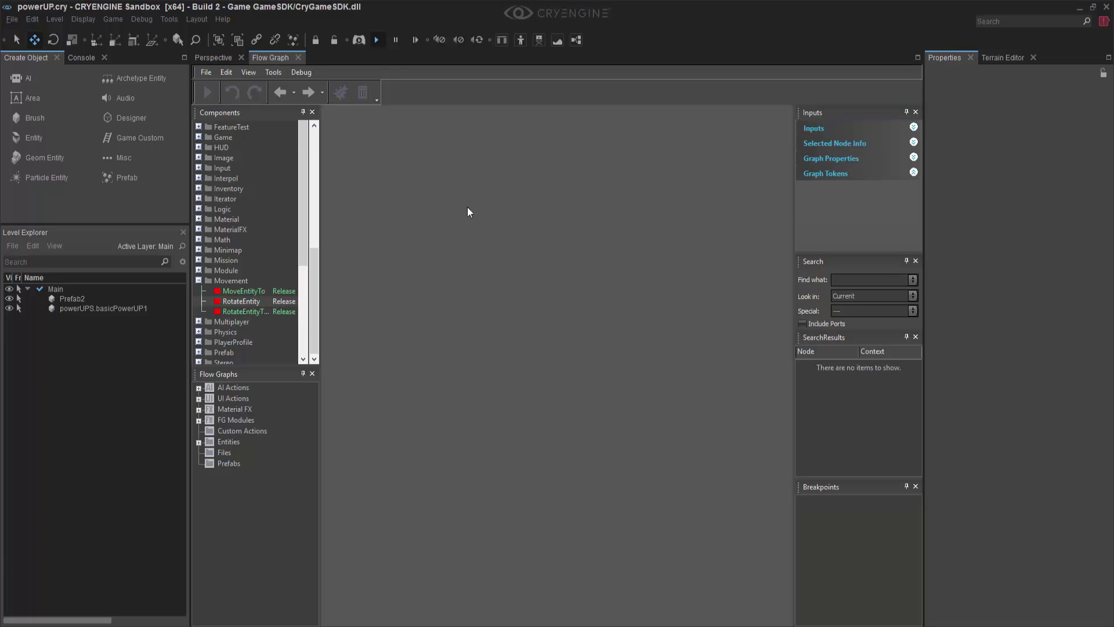
left_click(198, 442)
left_click(209, 453)
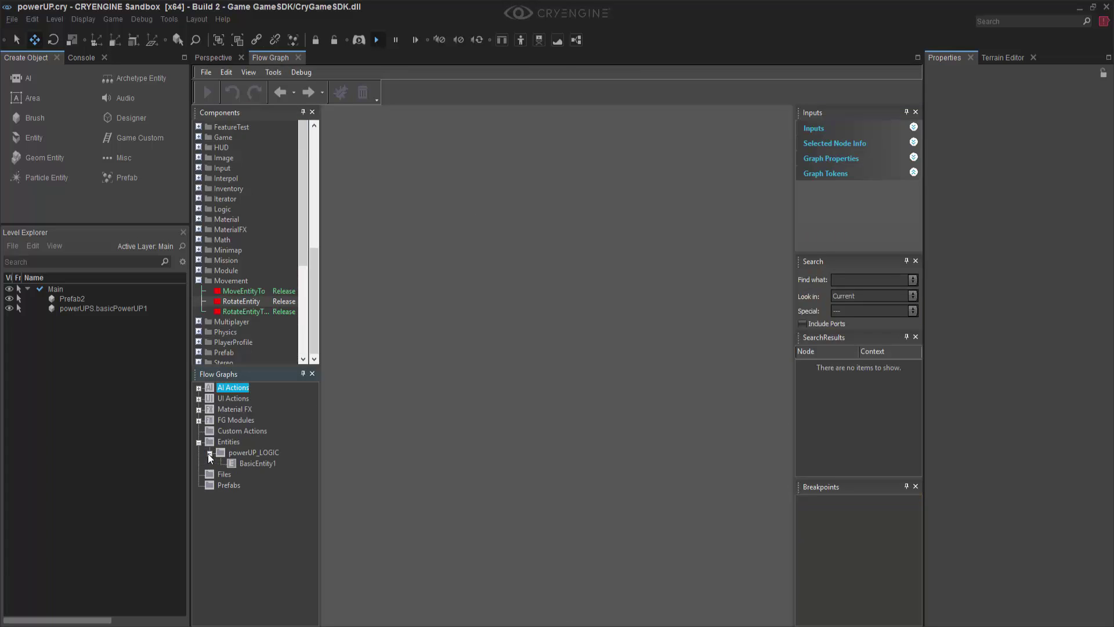
left_click(255, 463)
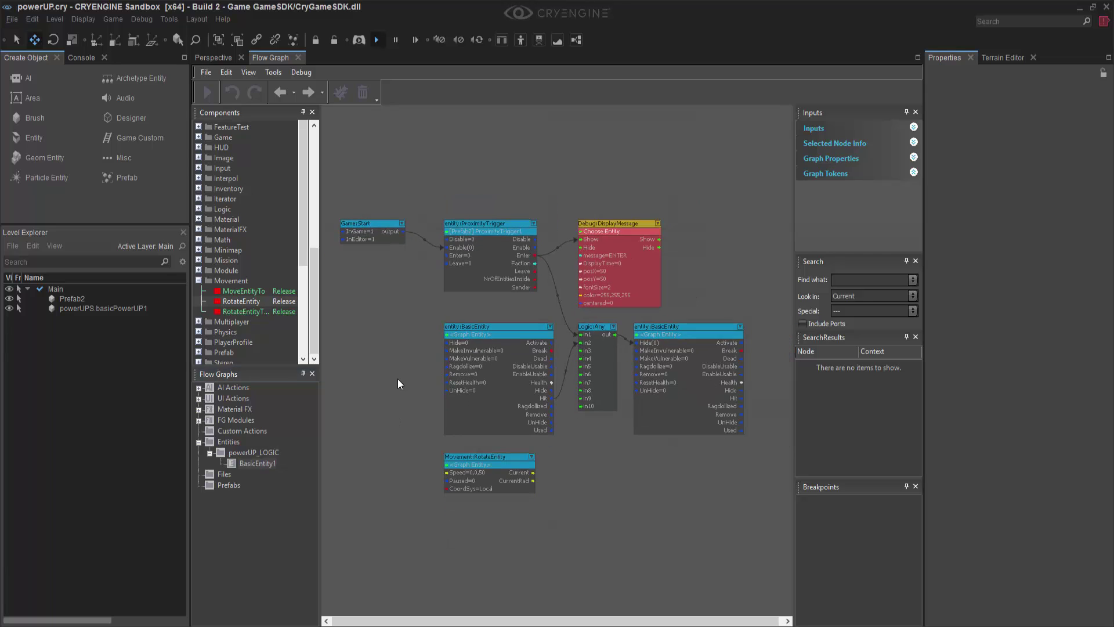
right_click_drag(398, 379, 398, 268)
right_click_drag(637, 385, 466, 388)
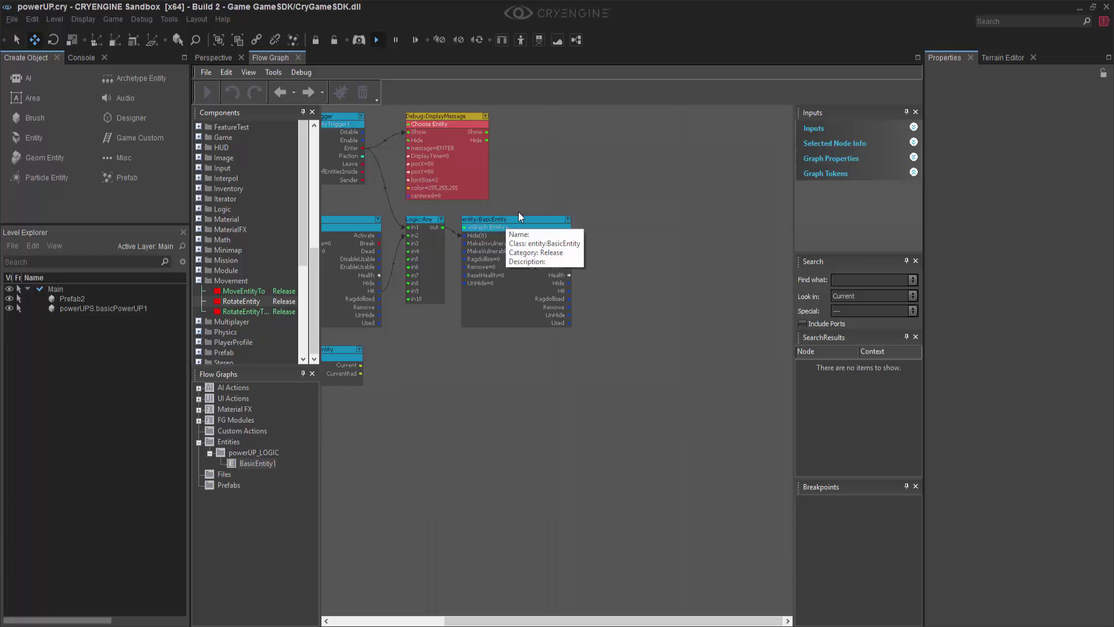
right_click_drag(626, 205, 580, 235)
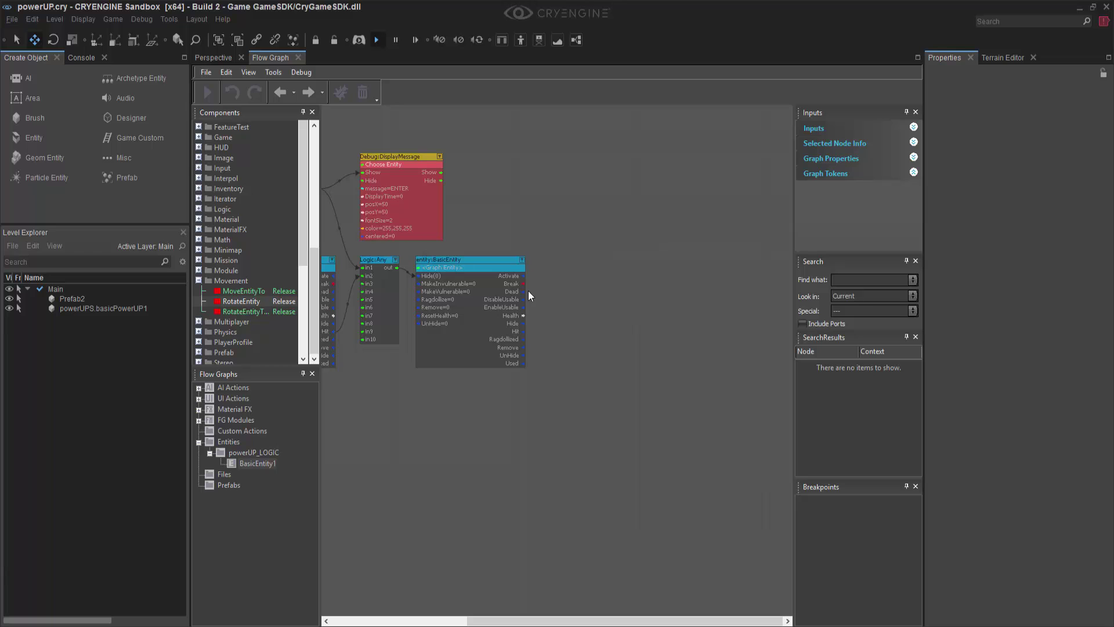
- Create a game token in the Level library's database with group LOGIC and name incrementPOWER
left_click(220, 58)
left_click(169, 19)
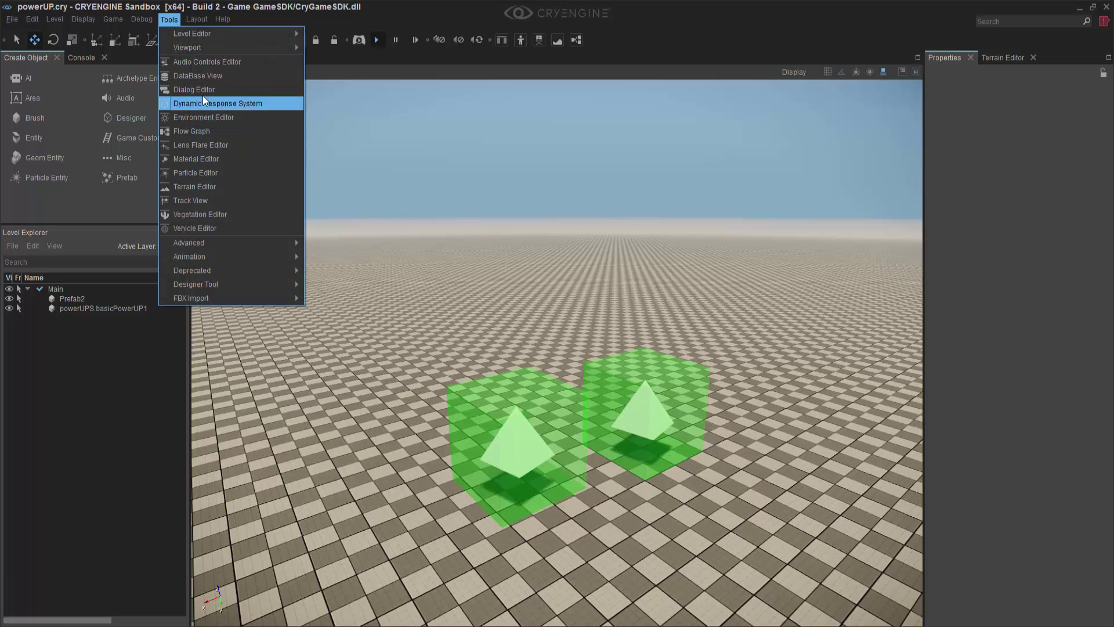
left_click(202, 79)
left_click(774, 154)
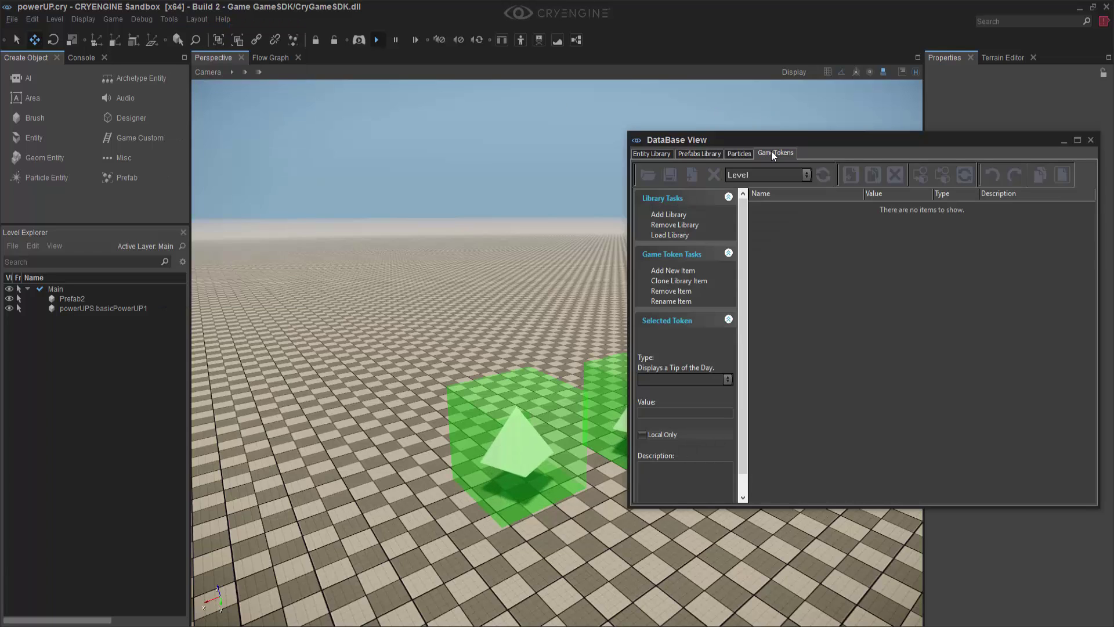
left_click(675, 271)
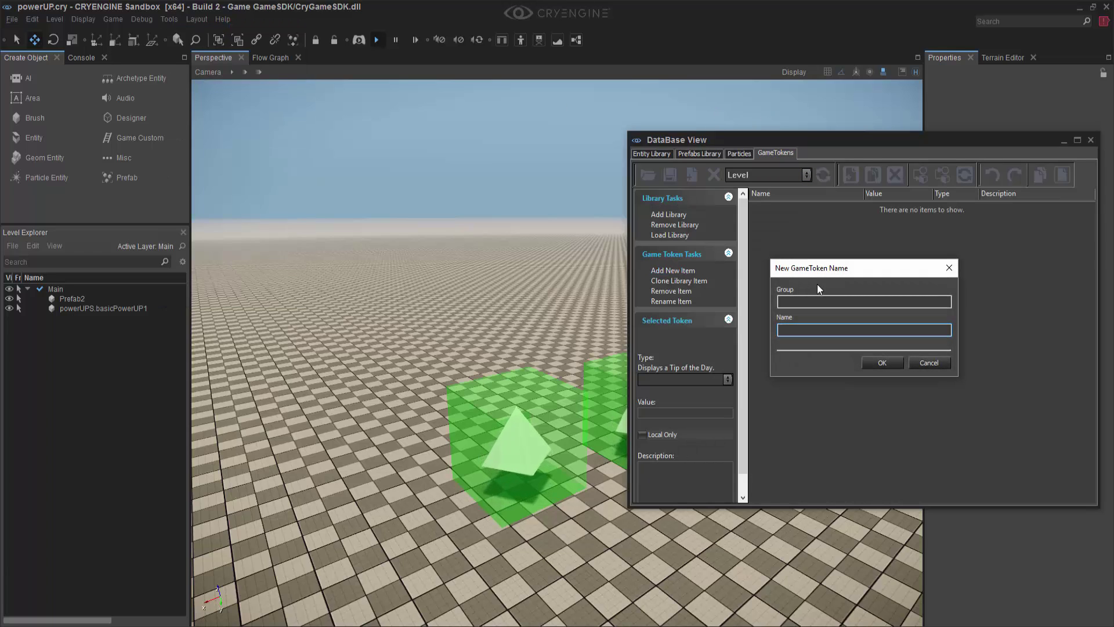
left_click(819, 301)
type("LOGIC")
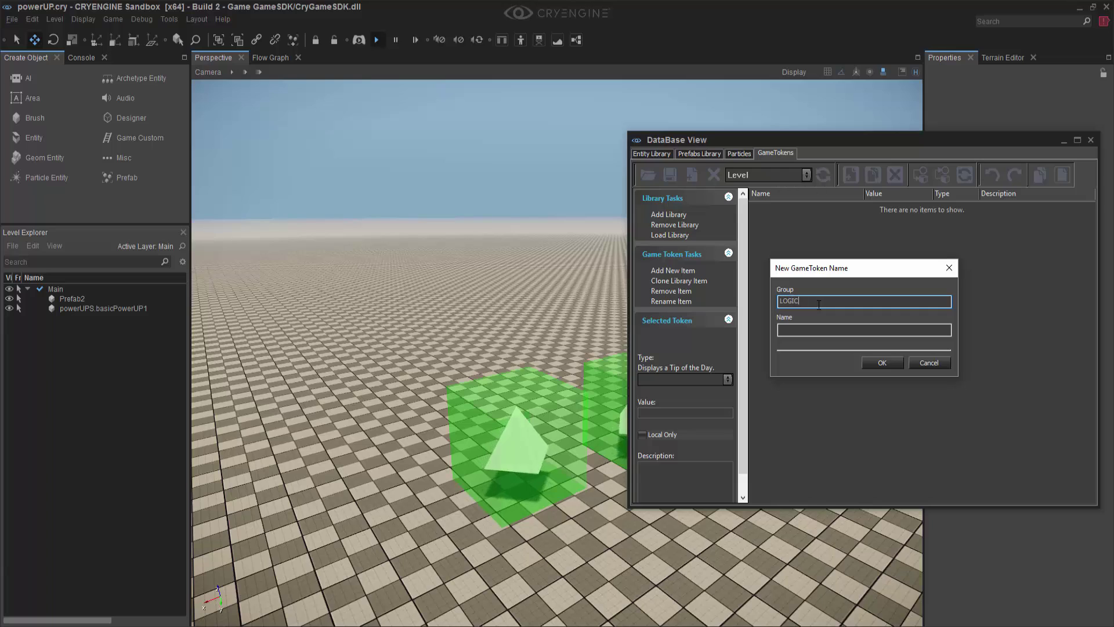
left_click(869, 330)
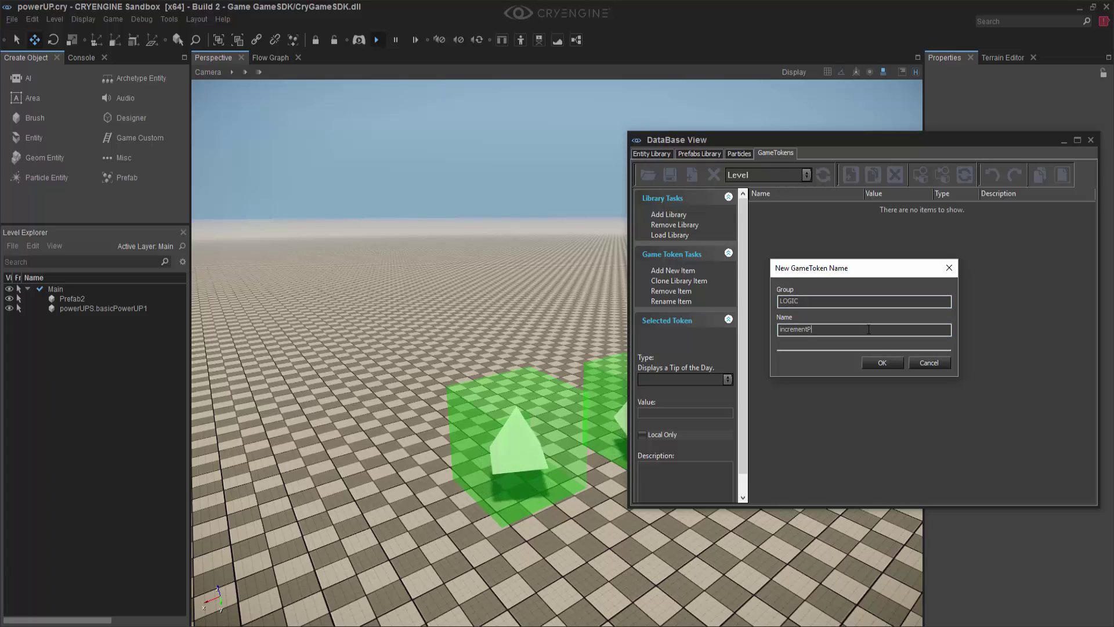
type("incrementPOWER")
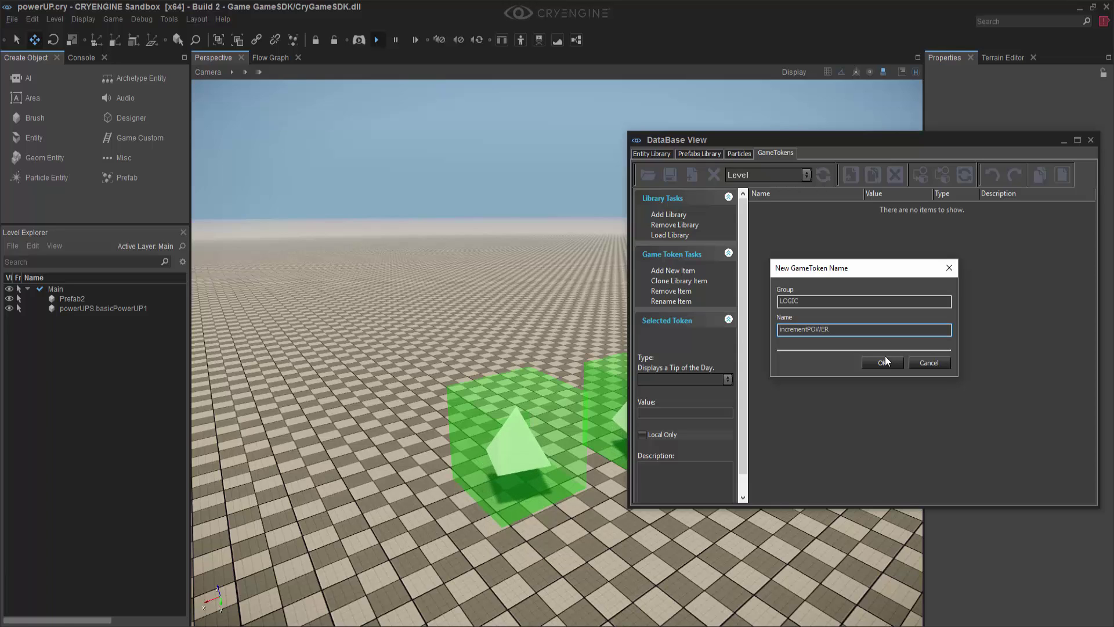
left_click(884, 363)
- Set the incrementPOWER game token's type to Int and close the database view
left_click(676, 380)
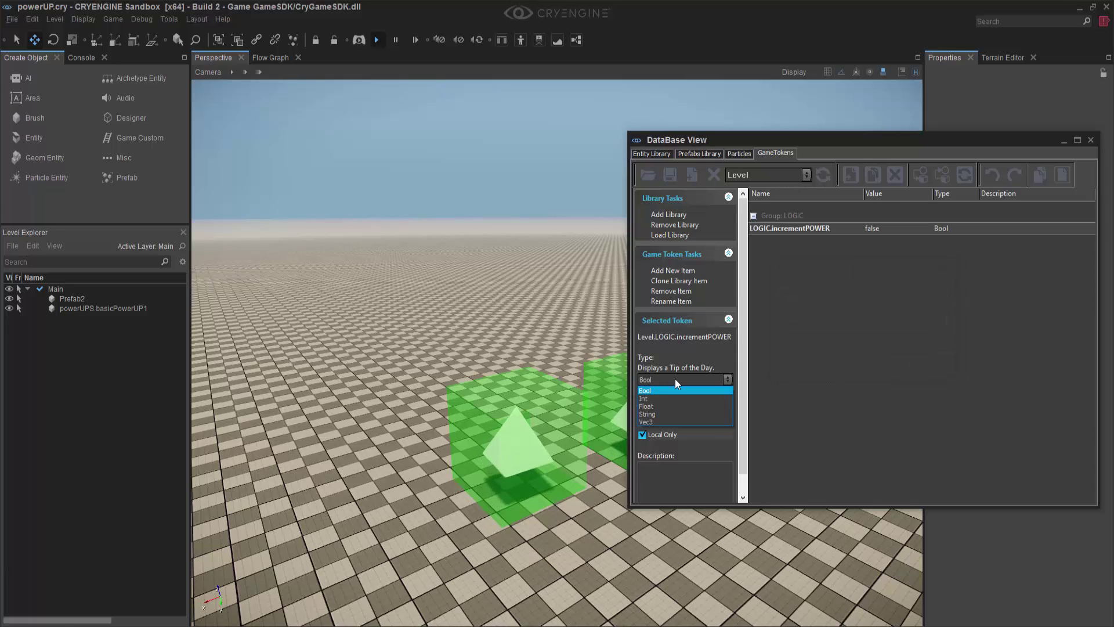
left_click(676, 398)
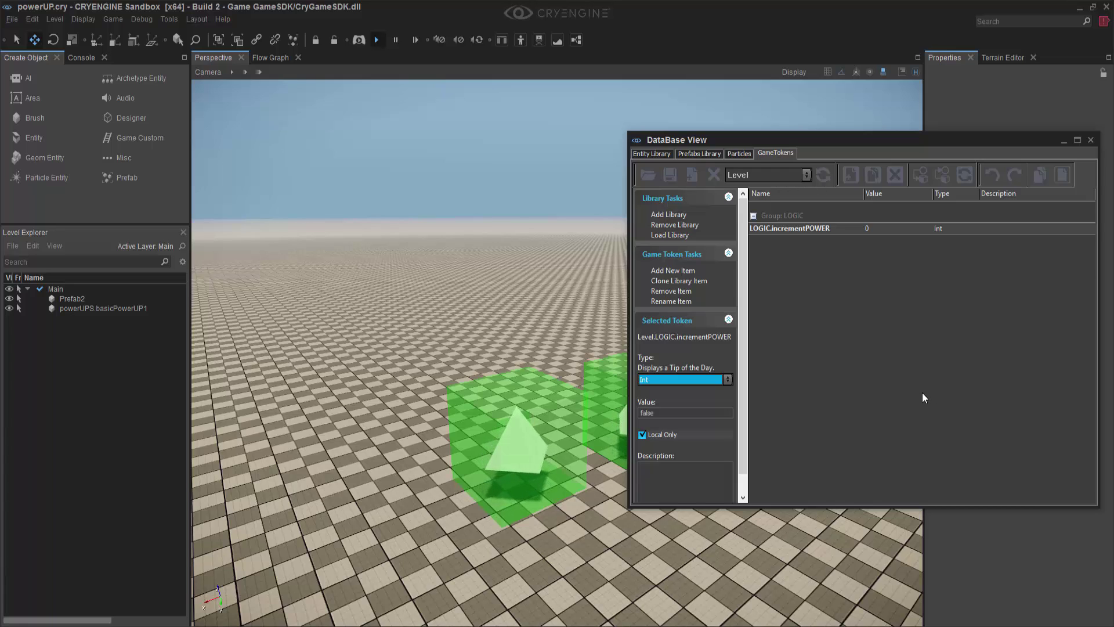
left_click(1091, 140)
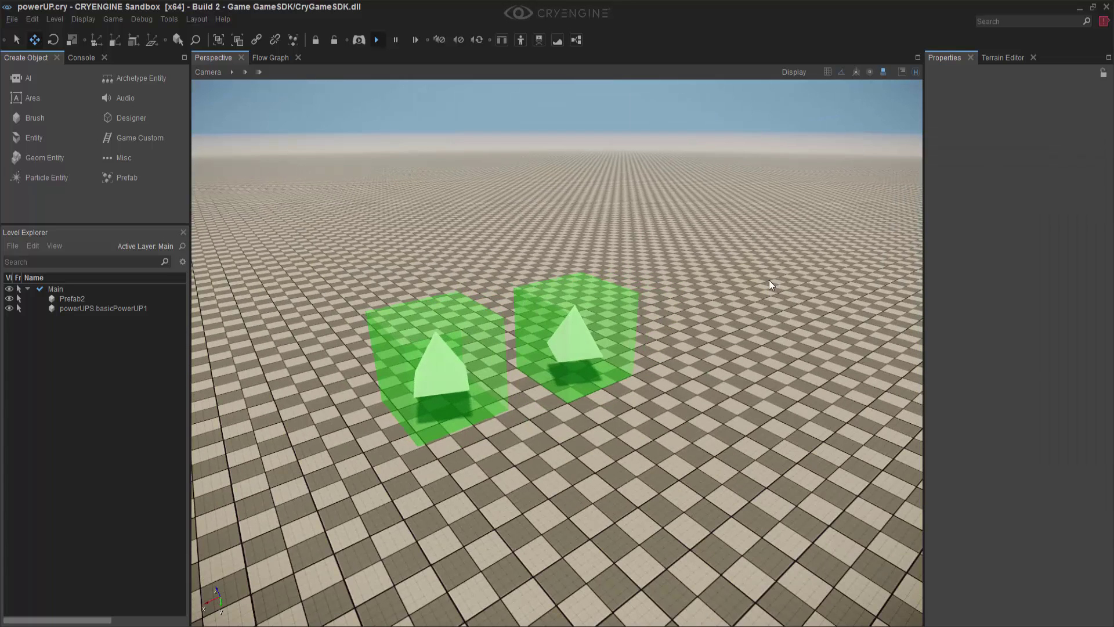
- Add a Mission:GameTokenModify node beside the last BasicEntity node in the flow graph and connect BasicEntity's Hide output to its Trigger
left_click(271, 57)
scroll(567, 433, "up", 2)
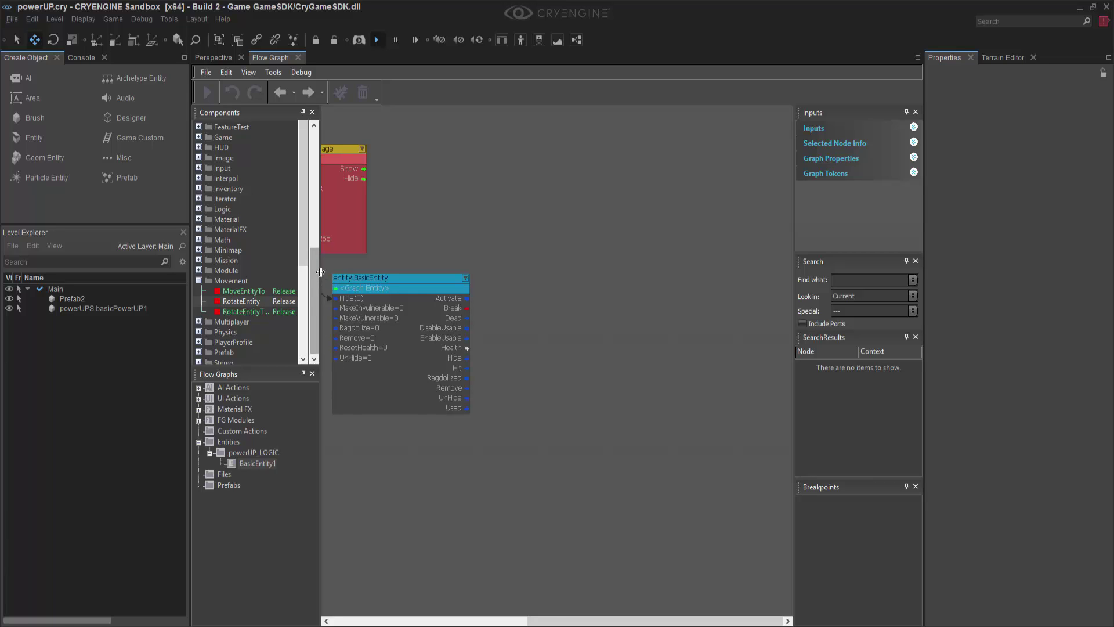
left_click_drag(321, 271, 361, 271)
left_click(200, 279)
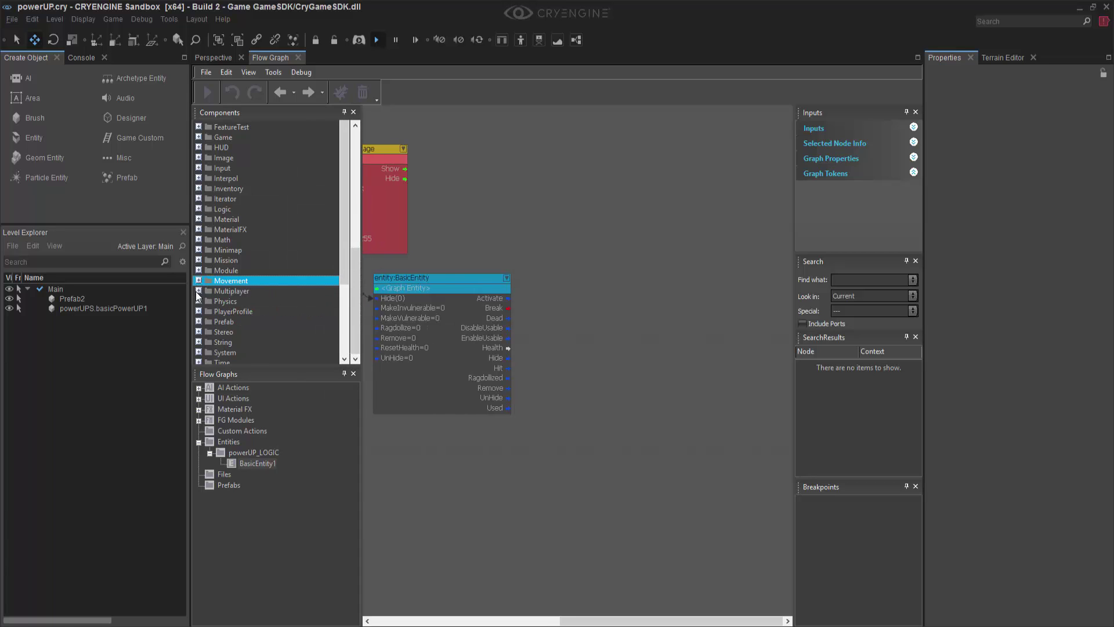
left_click(198, 260)
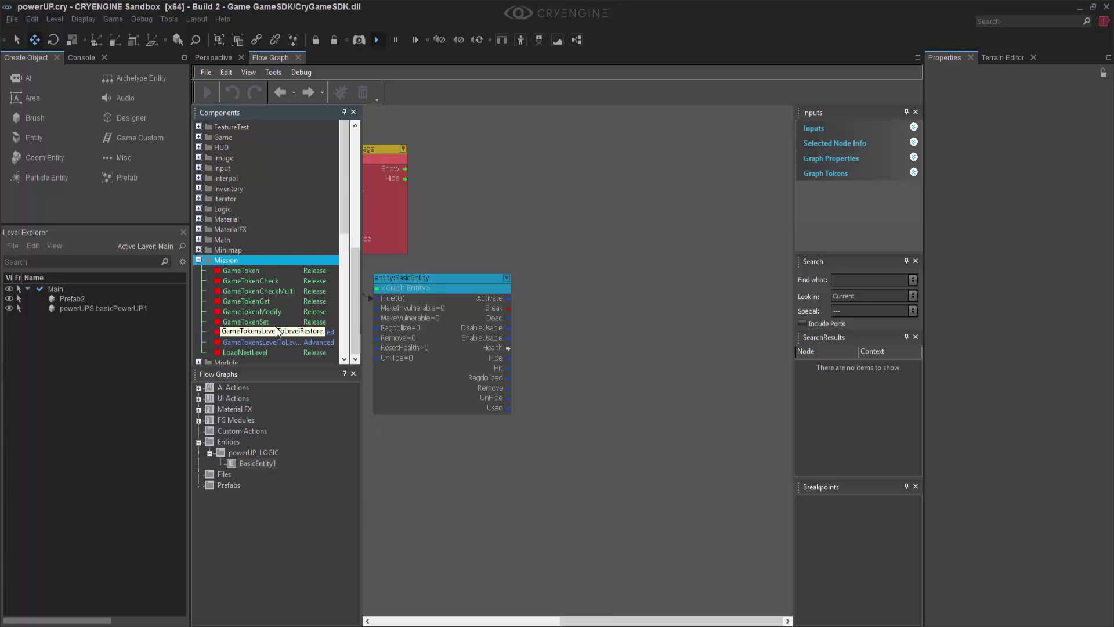
scroll(267, 334, "down", 1)
left_click_drag(262, 281, 636, 280)
left_click(653, 427)
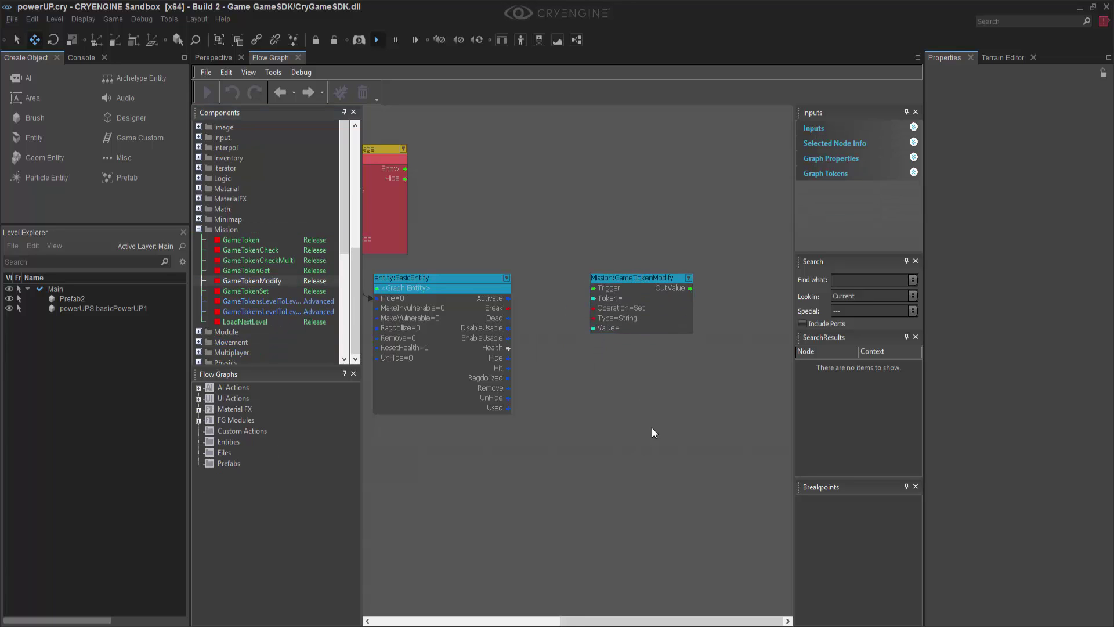
right_click_drag(652, 427, 587, 417)
left_click_drag(437, 349, 530, 278)
- Assign the game token Level.LOGIC.incrementPOWER to the GameTokenModify node
left_click(557, 269)
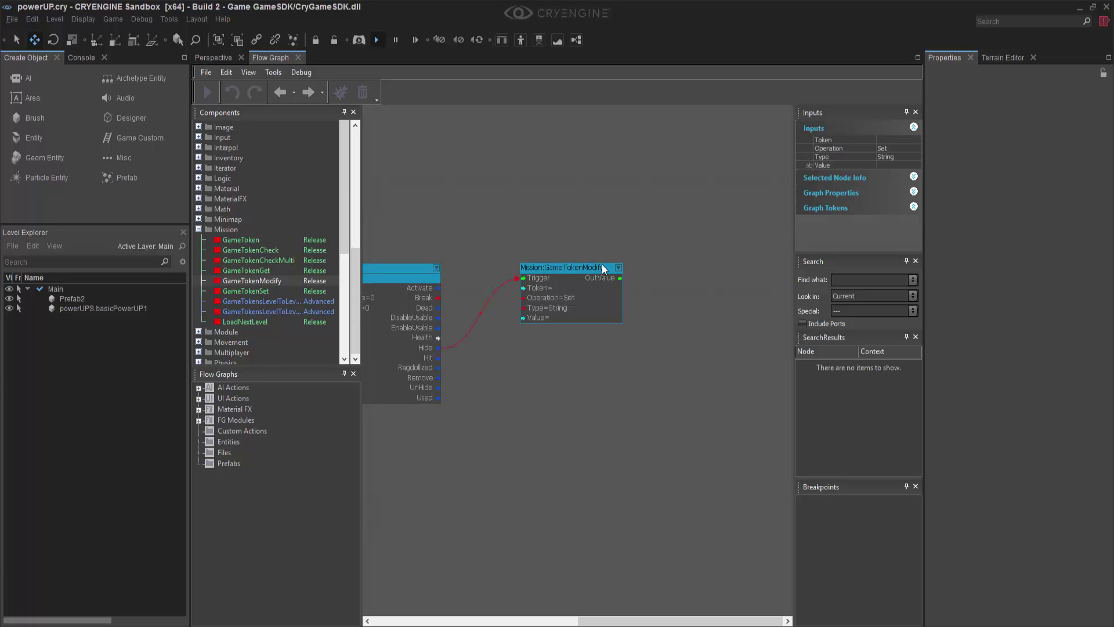
left_click(910, 139)
left_click(917, 141)
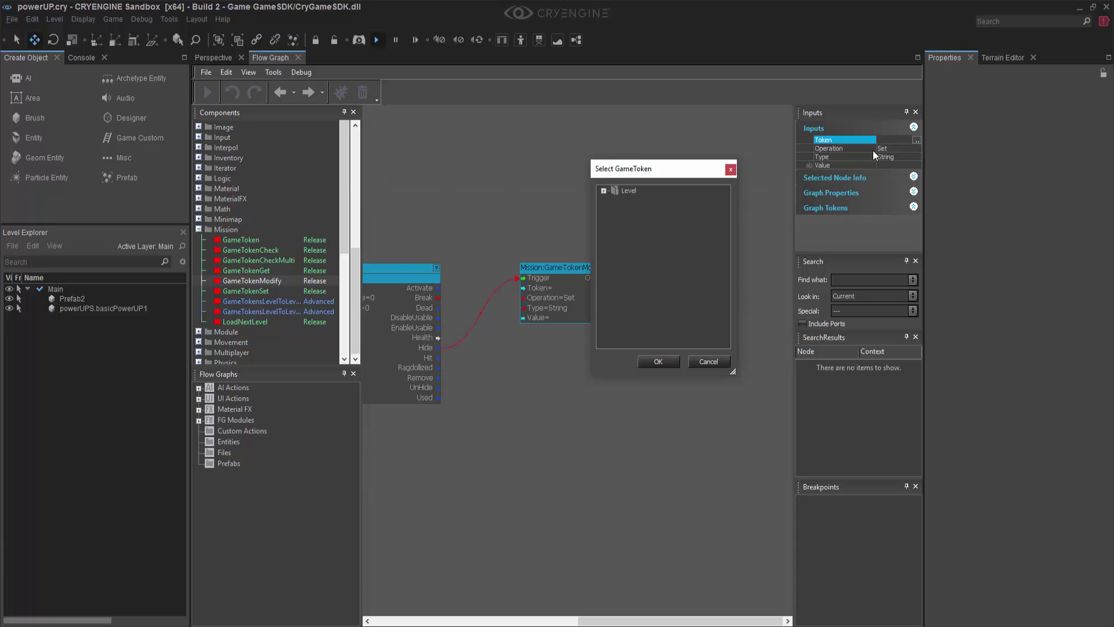
left_click(615, 200)
left_click(667, 210)
left_click(658, 361)
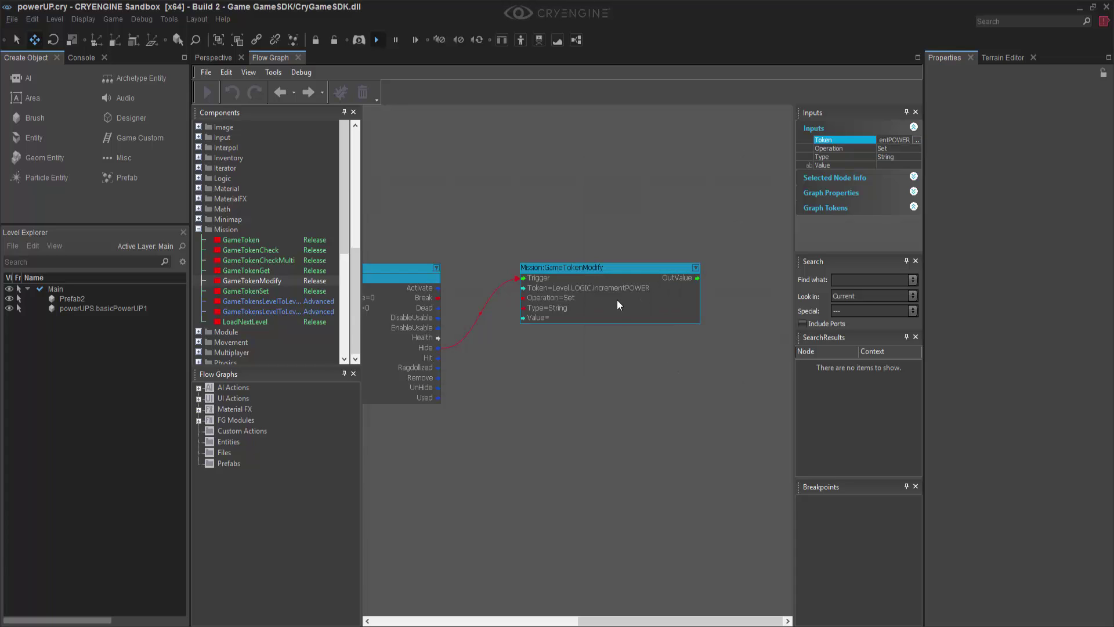
- Set the GameTokenModify node's Operation to Add and its Type to Int
left_click(905, 148)
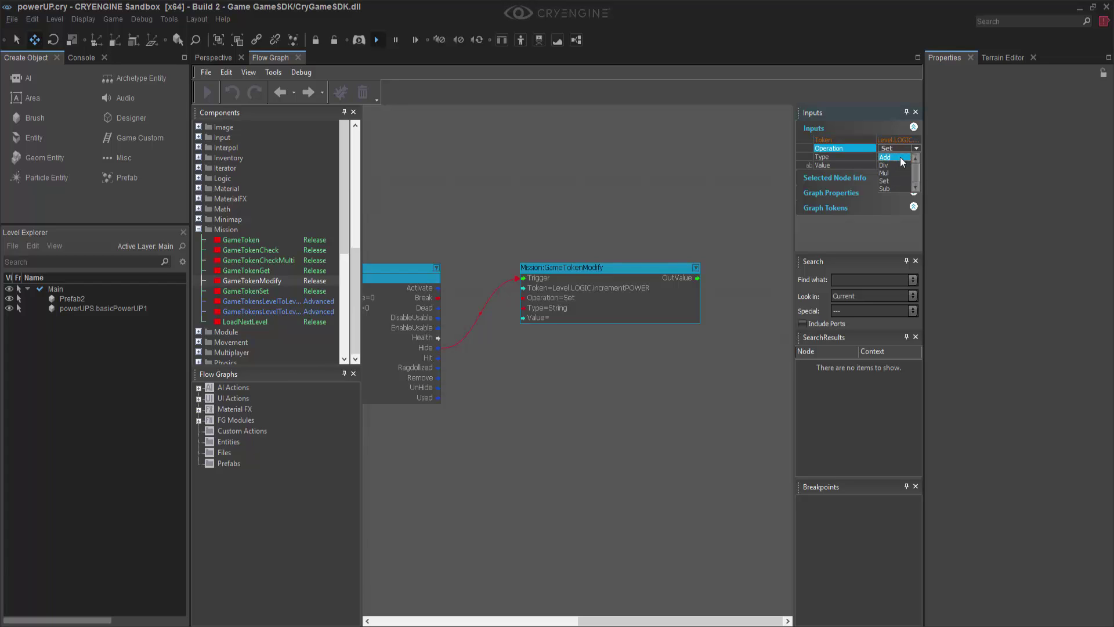
left_click(900, 157)
left_click(893, 157)
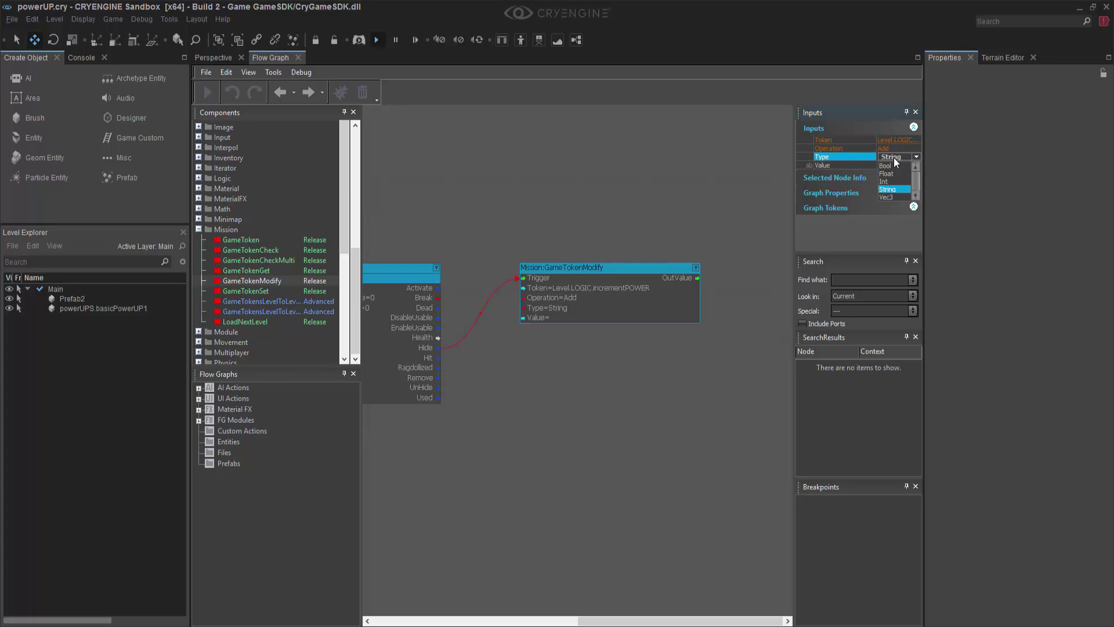
left_click(894, 182)
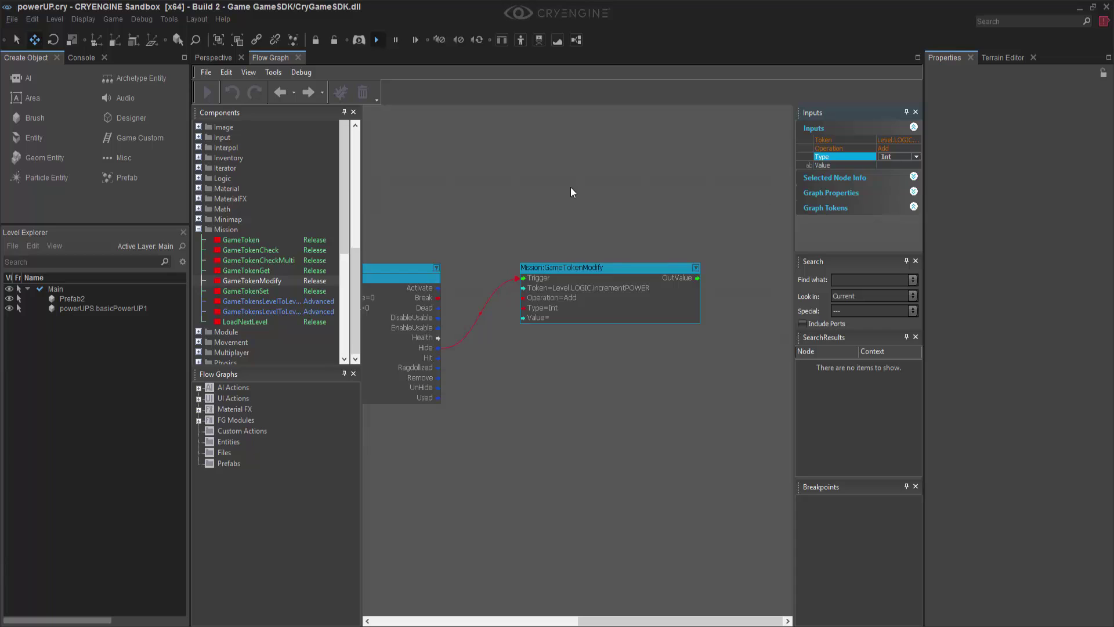
left_click(570, 187)
- Move the GameTokenModify node farther from the BasicEntity node to leave room for another node between them
right_click_drag(635, 249, 602, 244)
scroll(638, 246, "down", 2)
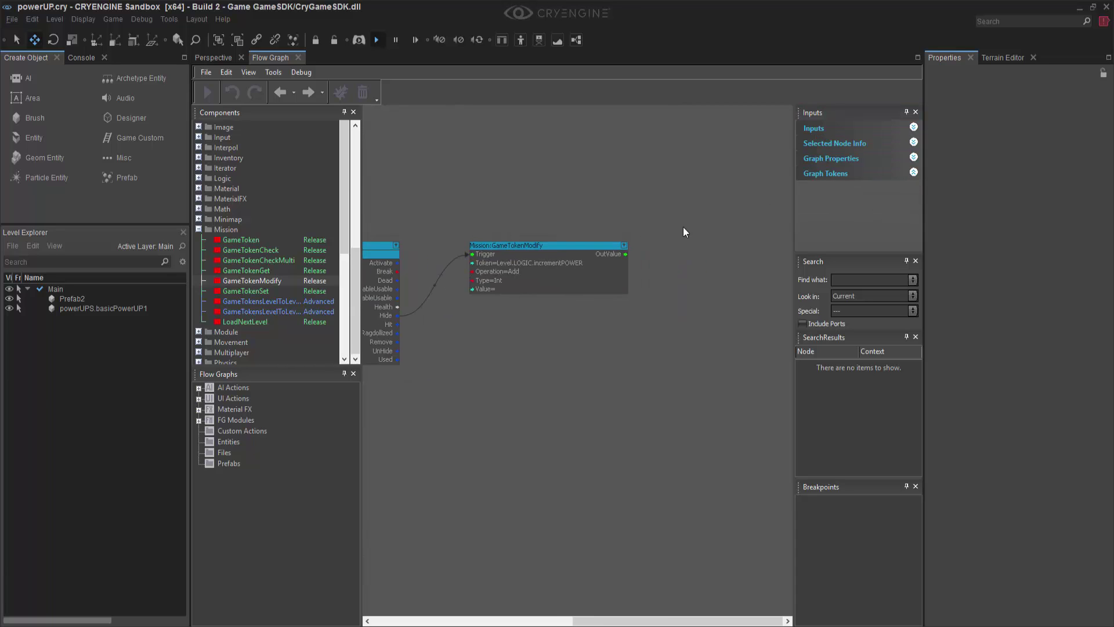
left_click(614, 252)
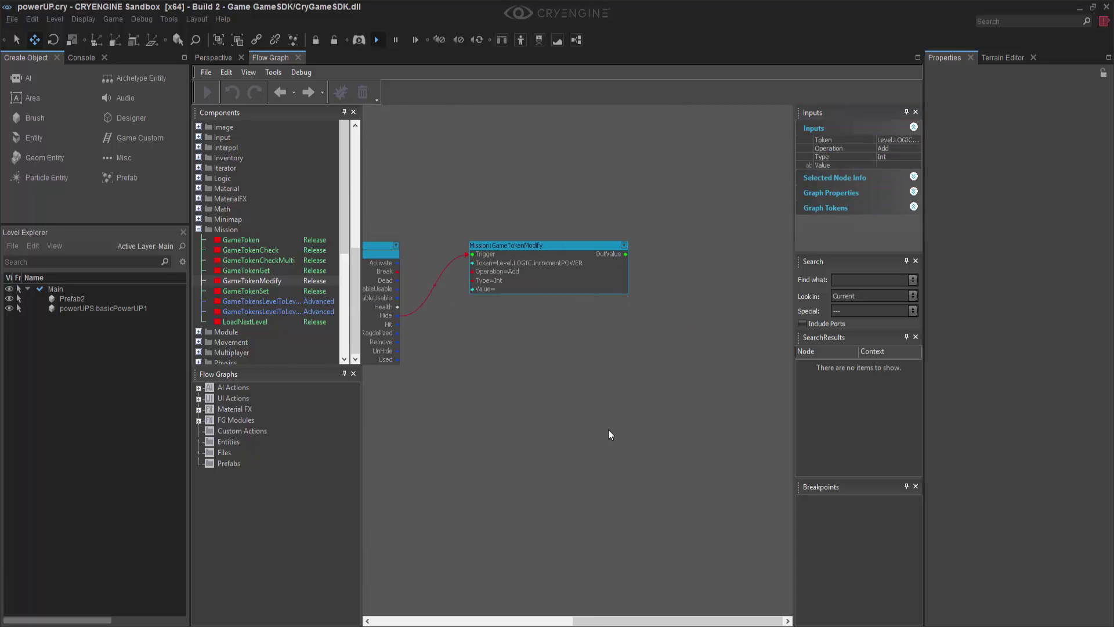
right_click_drag(480, 275, 508, 259)
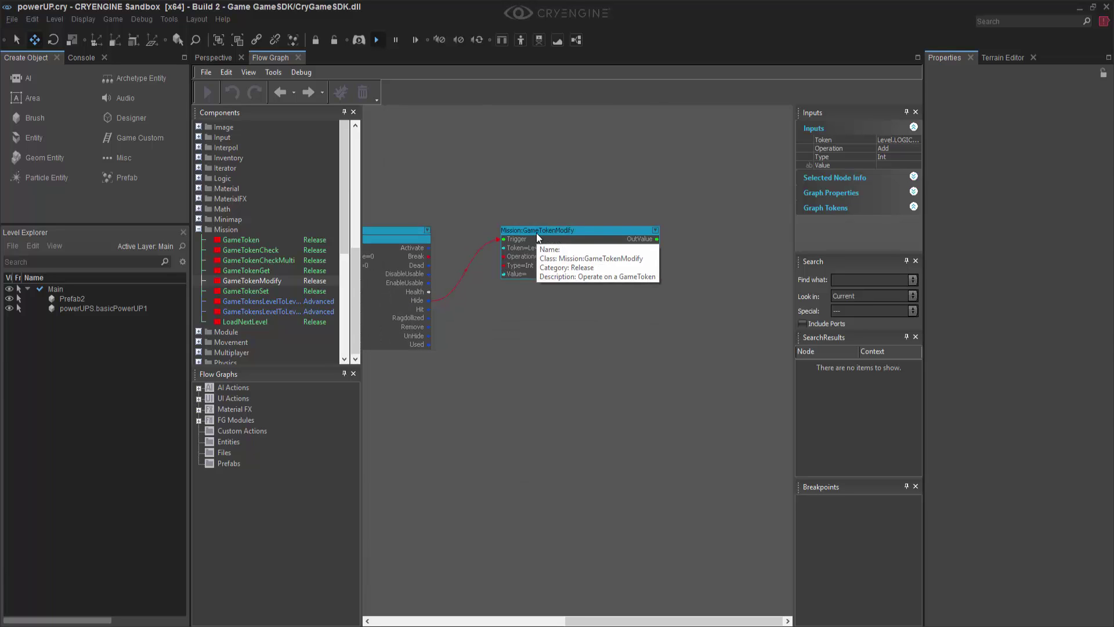
left_click_drag(536, 232, 622, 232)
right_click_drag(521, 221, 616, 217)
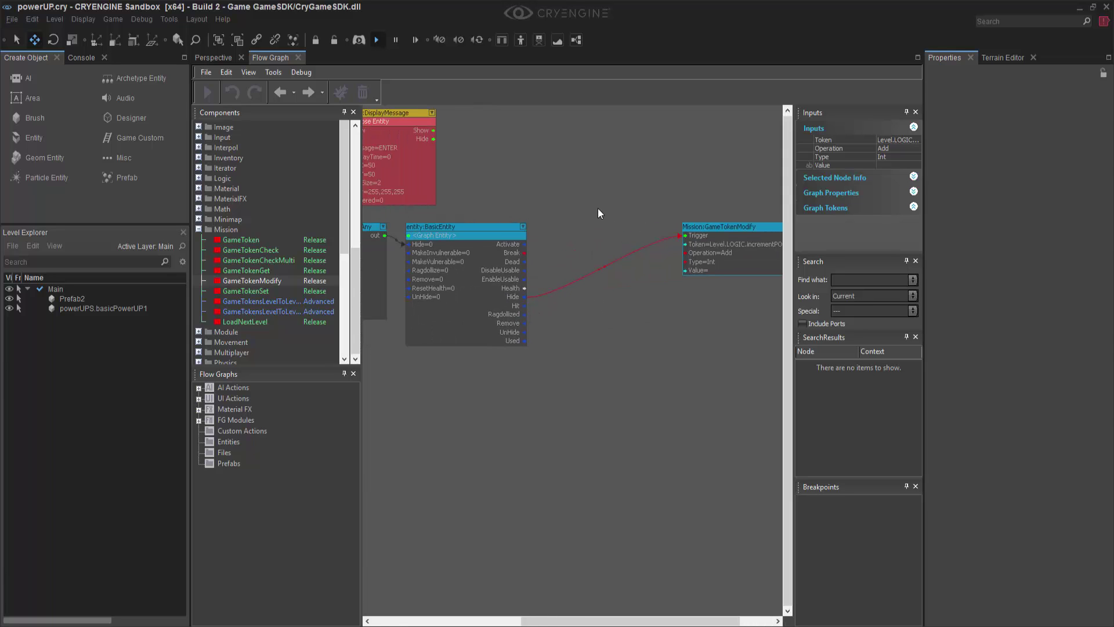
left_click(599, 209)
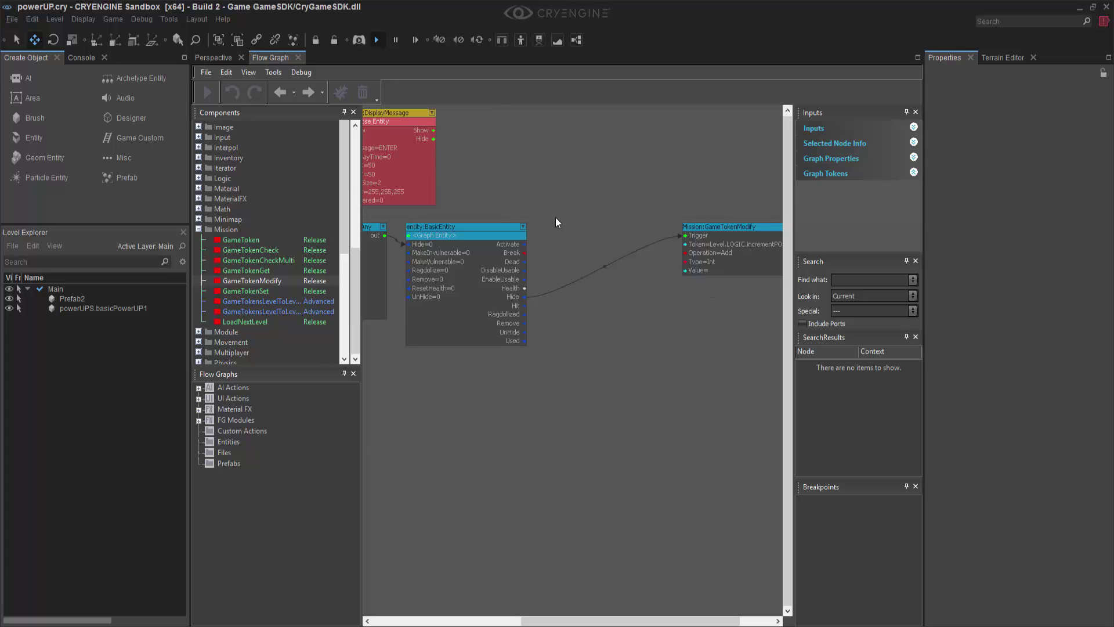
- Add a Math:Calculate node between BasicEntity and GameTokenModify, driven by BasicEntity's Hide output into DoCalc, and set its B input to 1
left_click(198, 208)
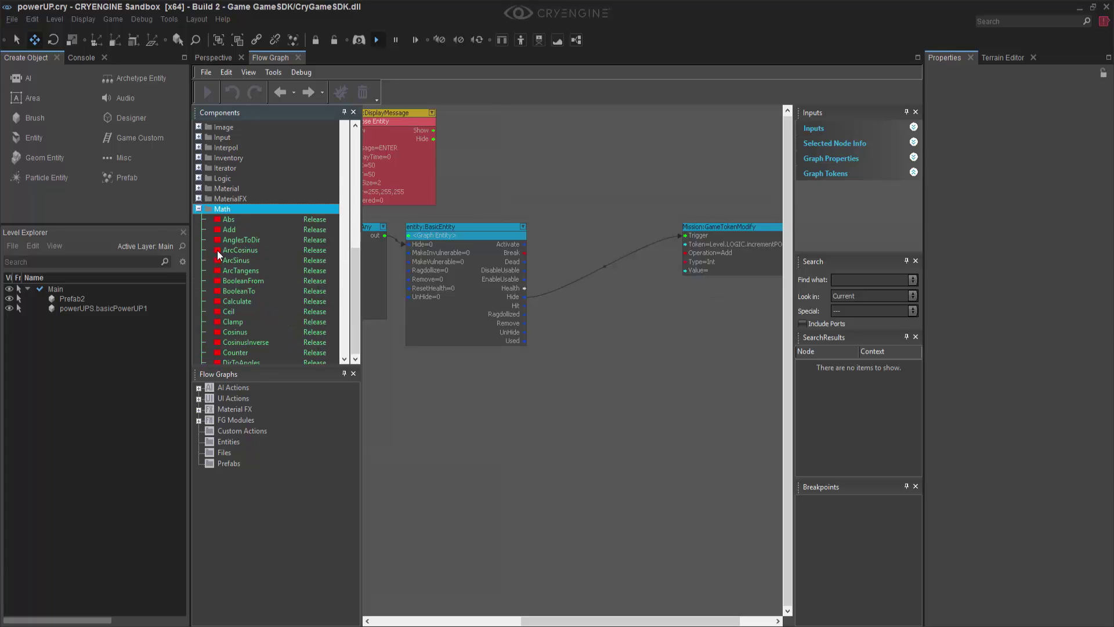
left_click_drag(231, 302, 567, 190)
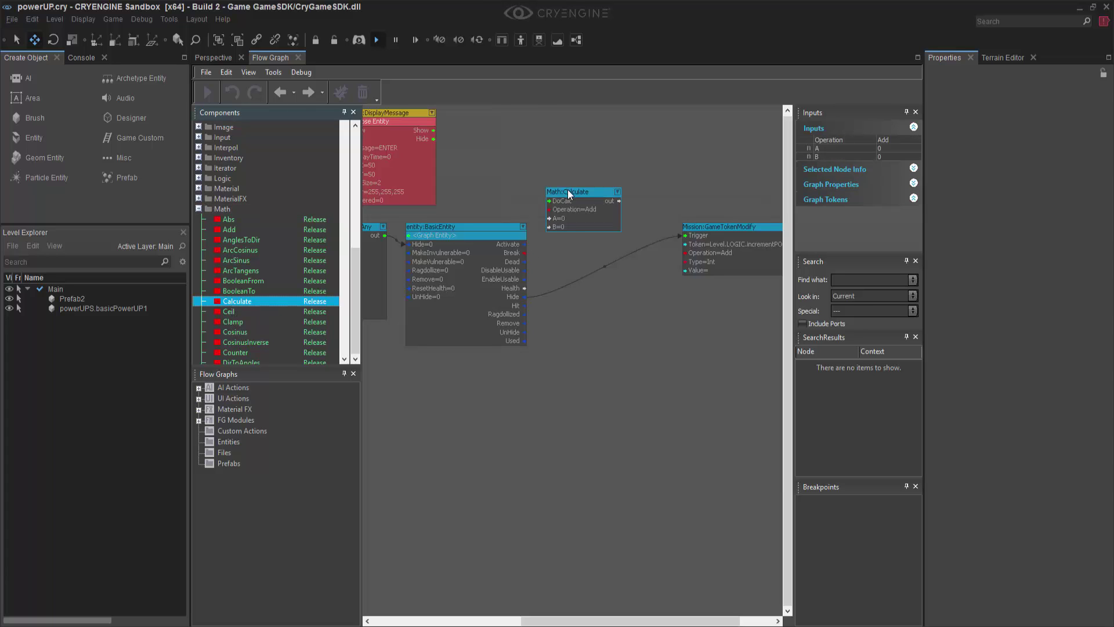
left_click_drag(524, 297, 584, 201)
left_click(589, 194)
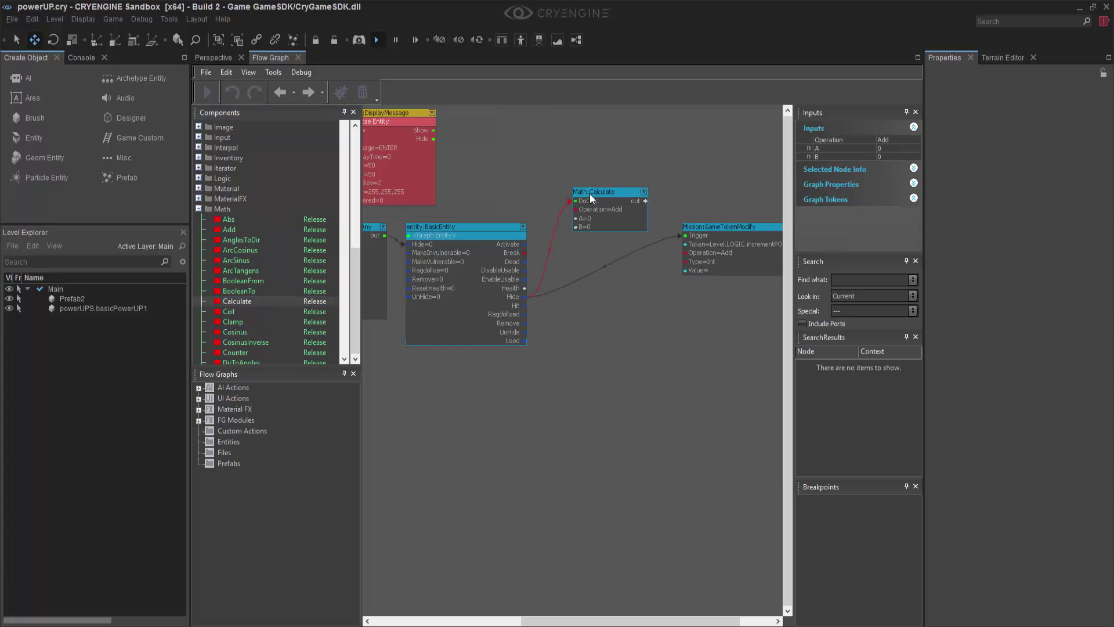
left_click(893, 157)
type("1")
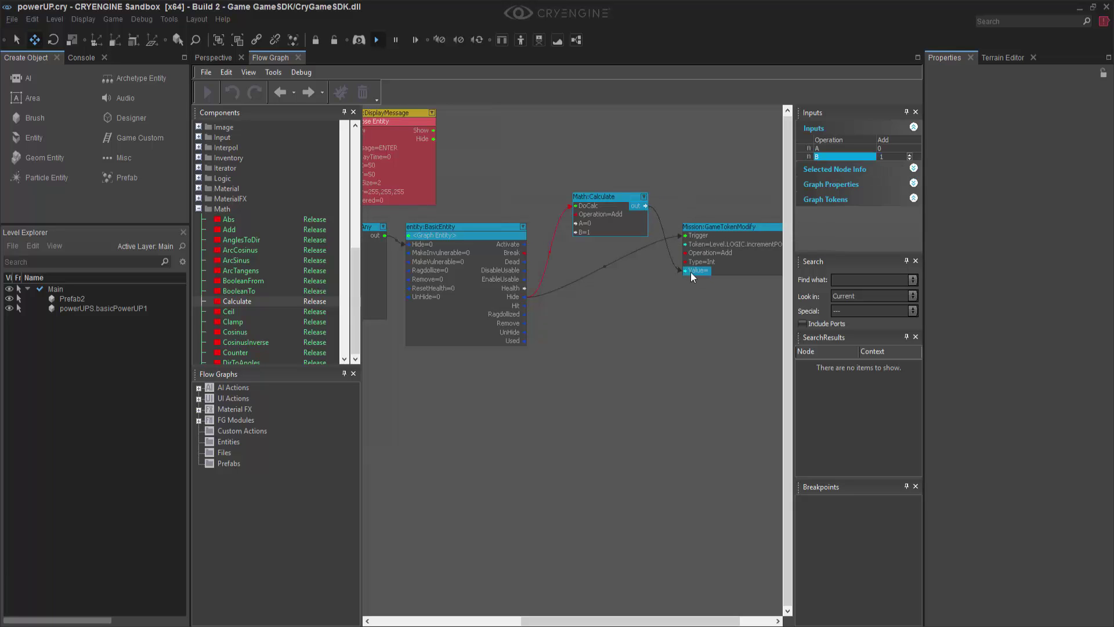
- Connect Calculate's out to GameTokenModify's Value and Trigger inputs, replacing the direct Hide link, and line the nodes up in a row
left_click_drag(690, 273, 690, 273)
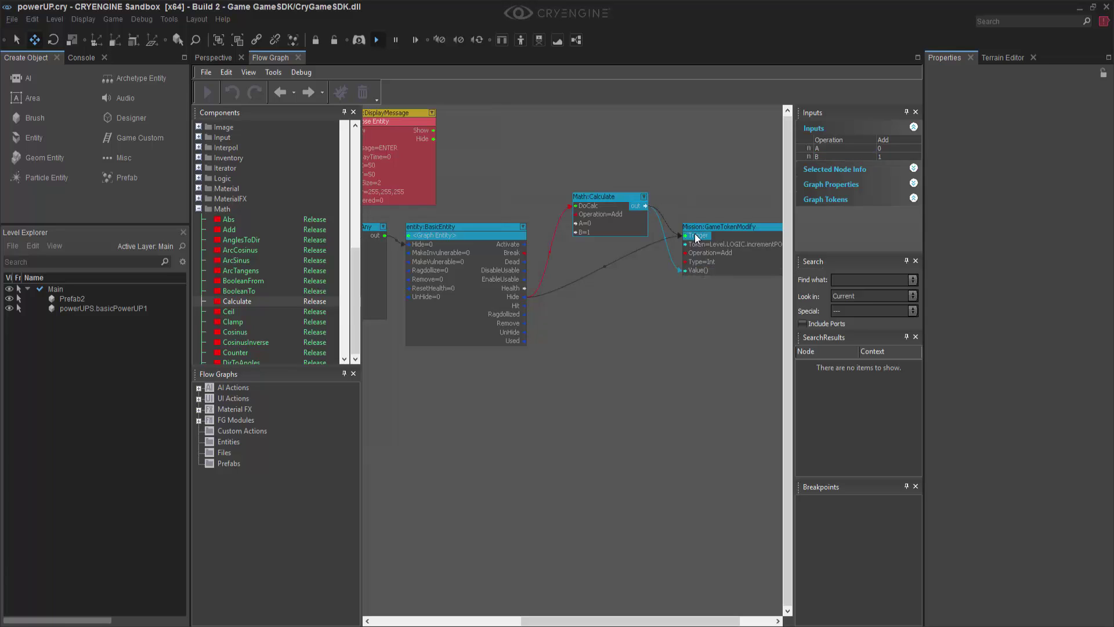
left_click_drag(622, 197, 603, 227)
left_click(597, 148)
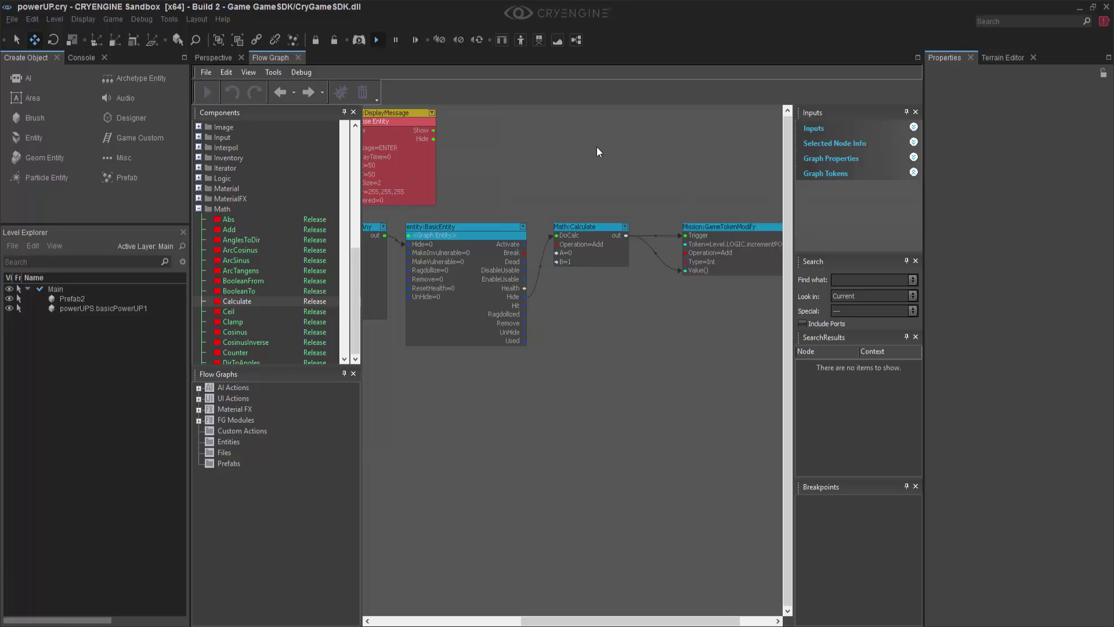
left_click_drag(708, 232, 686, 228)
left_click(572, 465)
- Add a Mission:GameTokenGet node below the Movement:RotateEntity node in the flow graph
scroll(566, 468, "down", 2)
right_click_drag(552, 473, 618, 399)
scroll(666, 426, "up", 1)
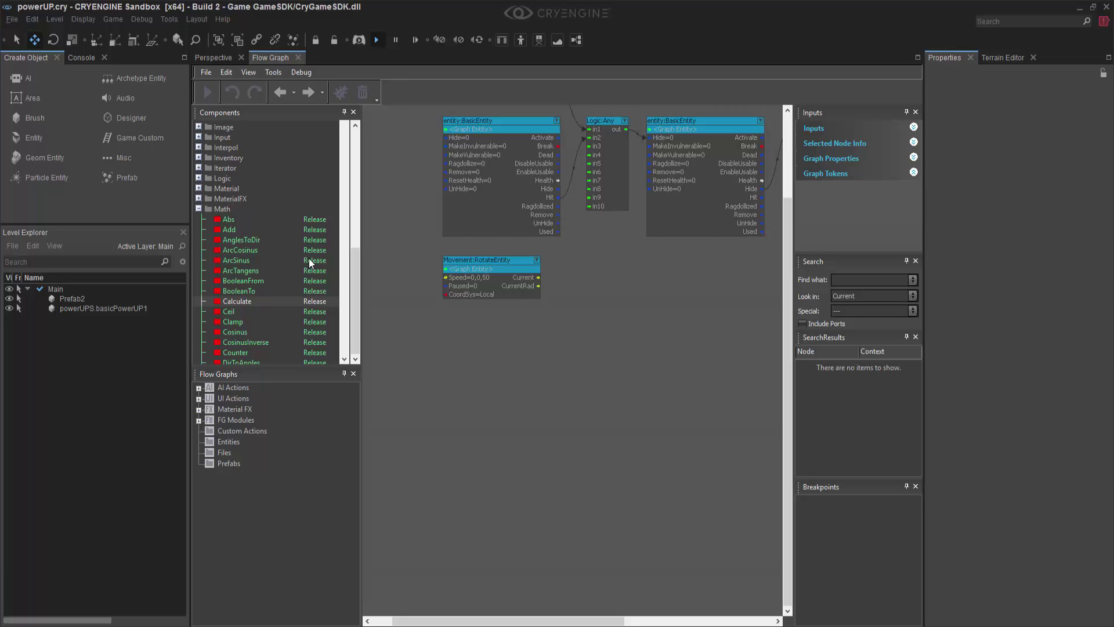
scroll(260, 260, "down", 1)
left_click(199, 257)
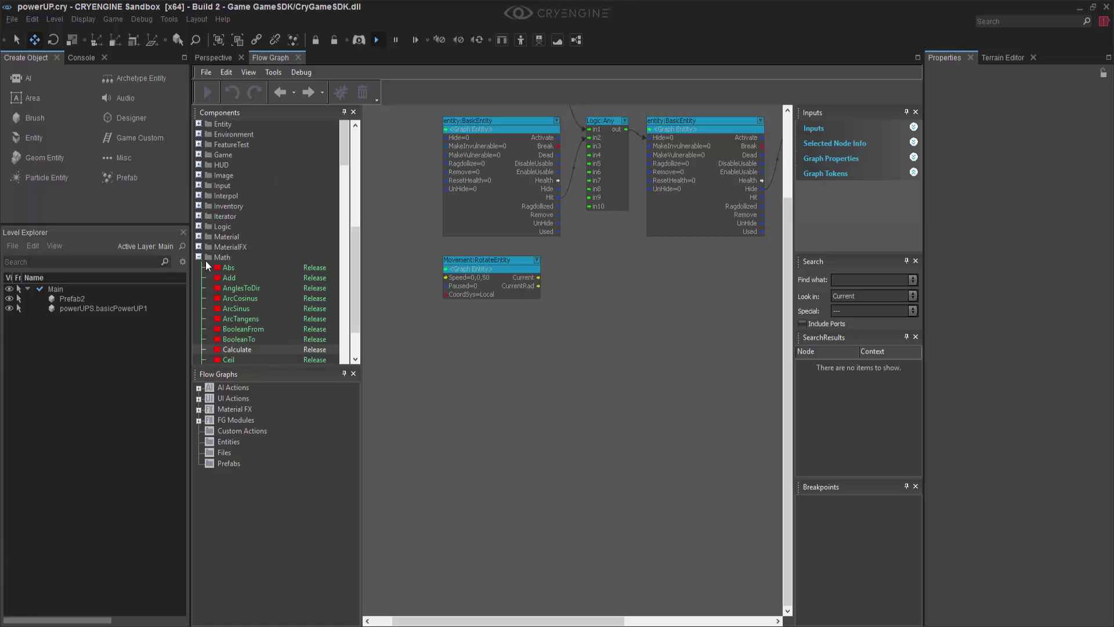
scroll(291, 286, "down", 3)
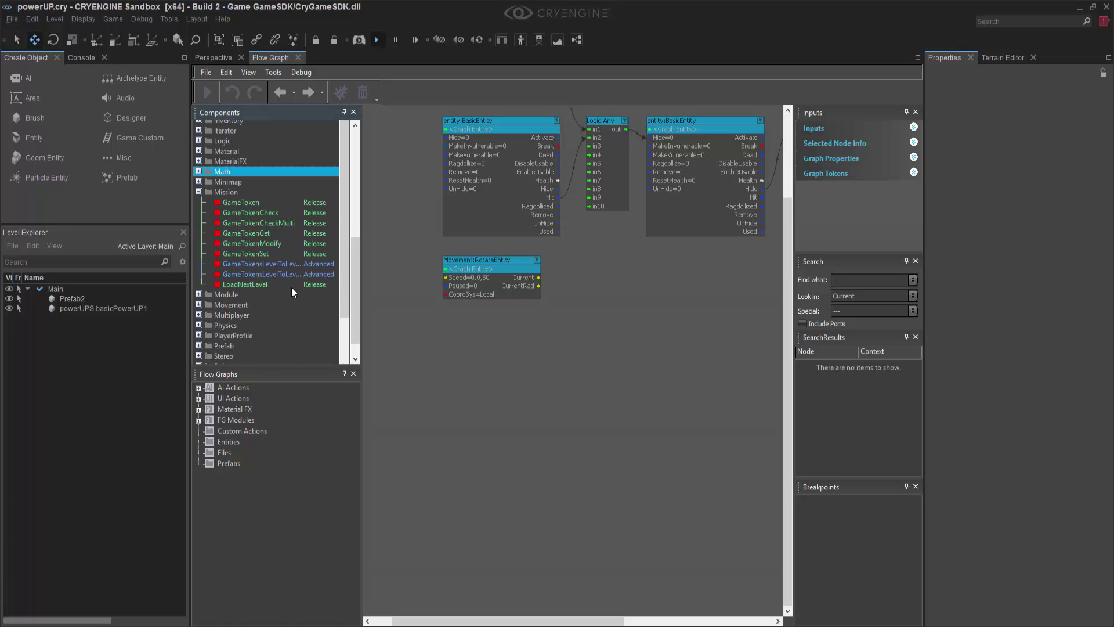
left_click(256, 231)
left_click_drag(492, 298, 471, 325)
right_click_drag(432, 338, 600, 354)
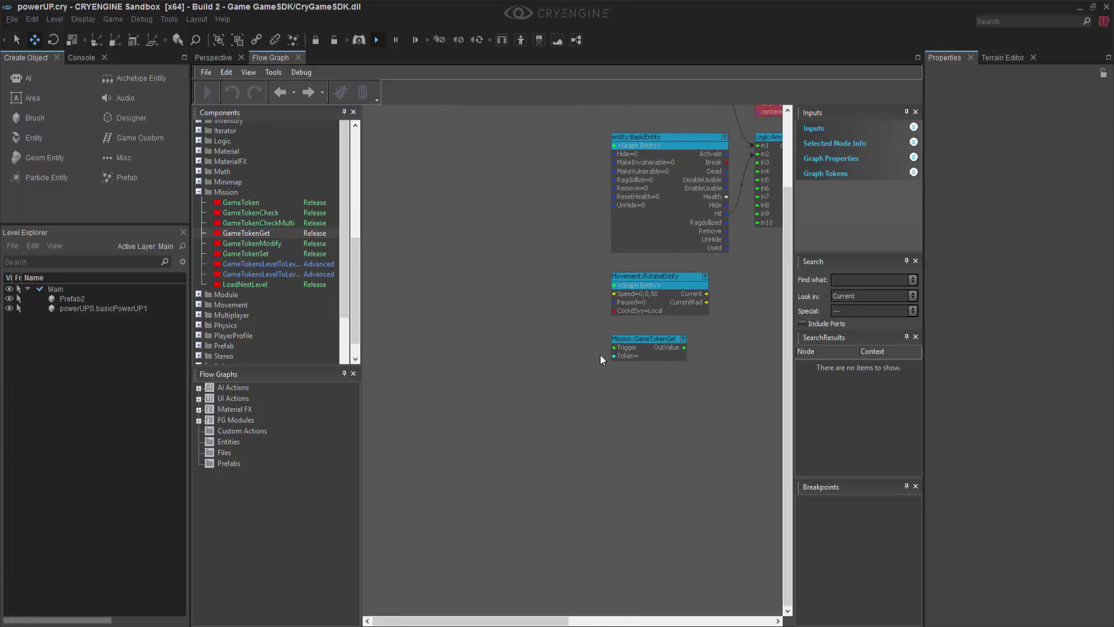
- Add a Time:Time node beside the GameTokenGet node and connect its seconds output to GameTokenGet's Trigger
right_click(507, 343)
mouse_move(547, 346)
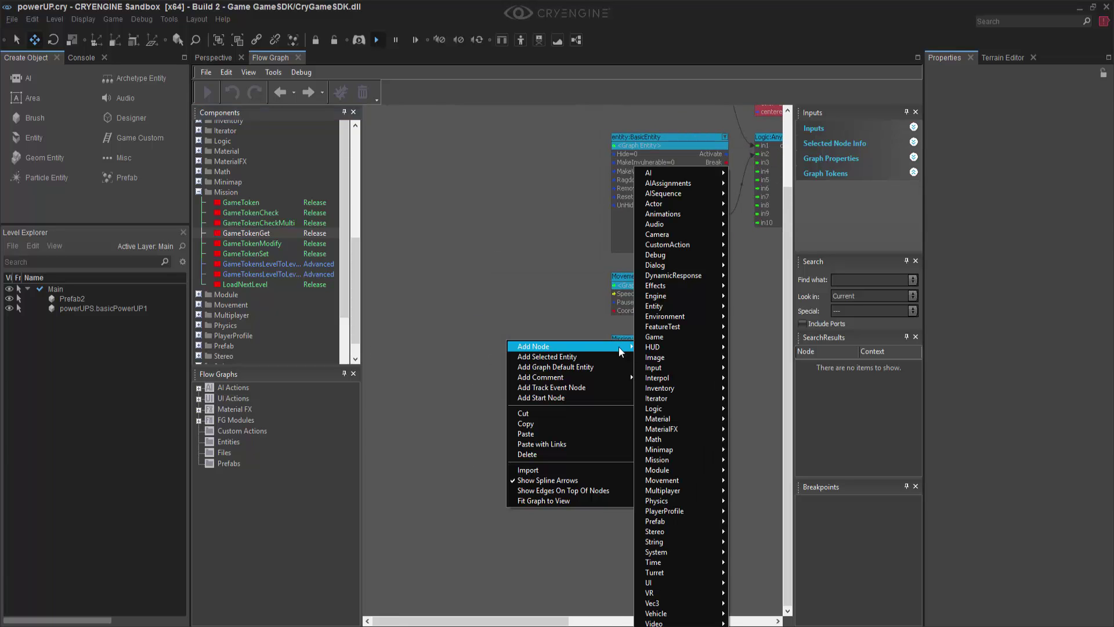
mouse_move(678, 562)
left_click(760, 499)
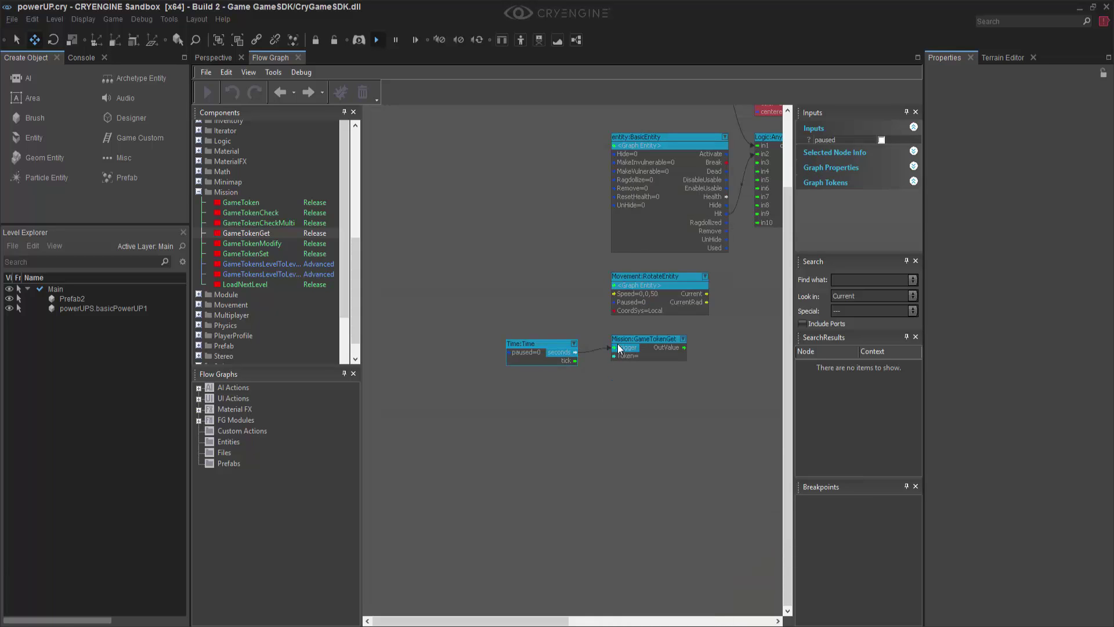
- Assign the game token Level.LOGIC.incrementPOWER to the GameTokenGet node
right_click_drag(488, 306, 454, 309)
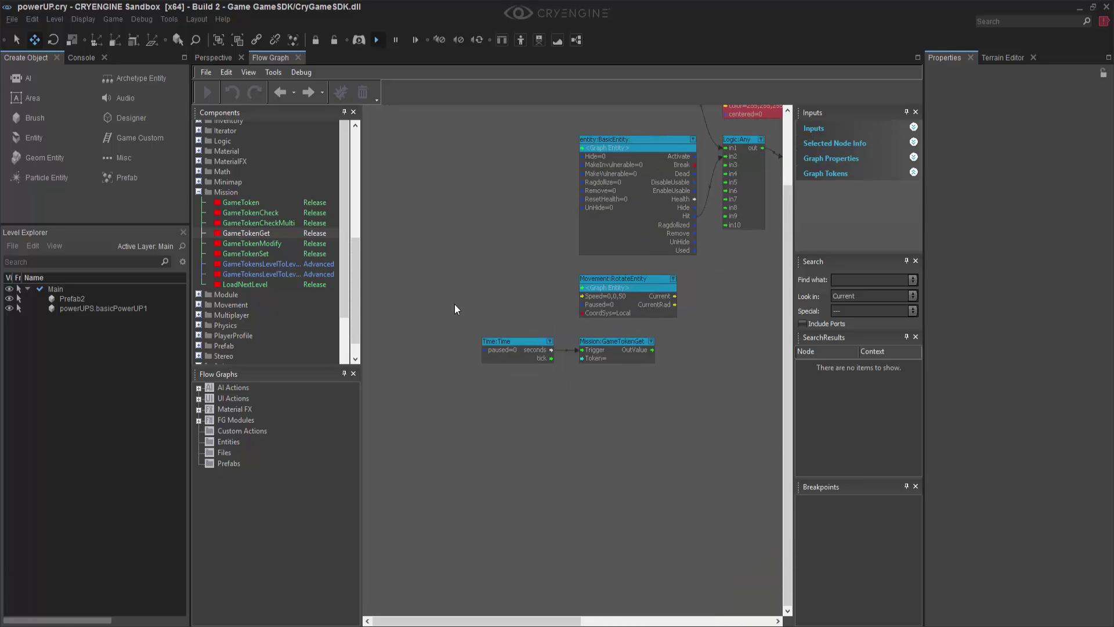
left_click(438, 343)
left_click(908, 139)
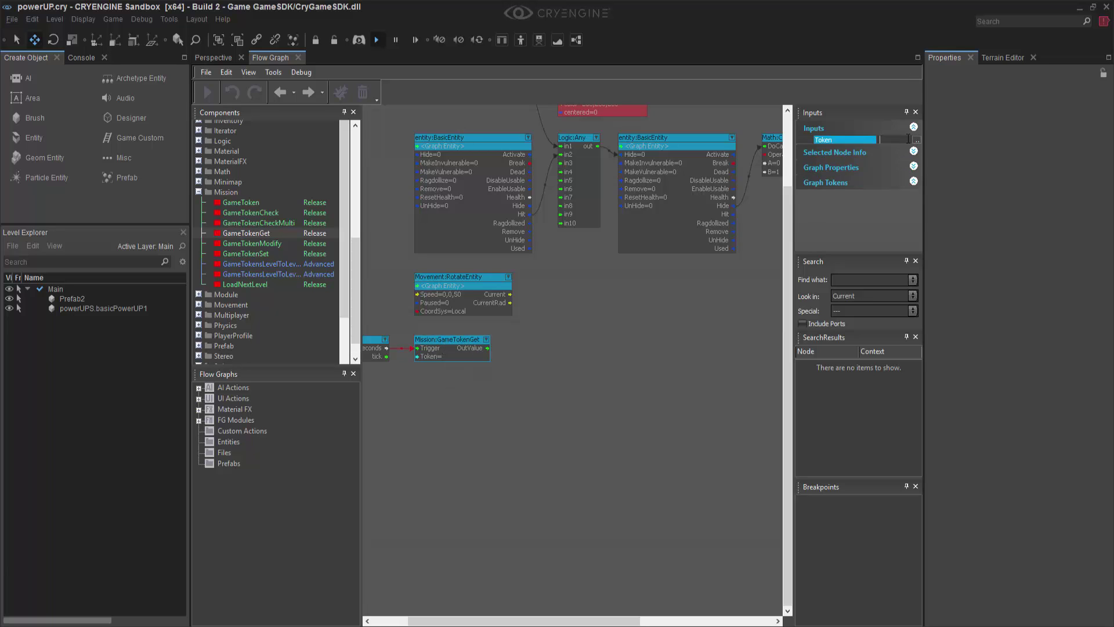
left_click(917, 140)
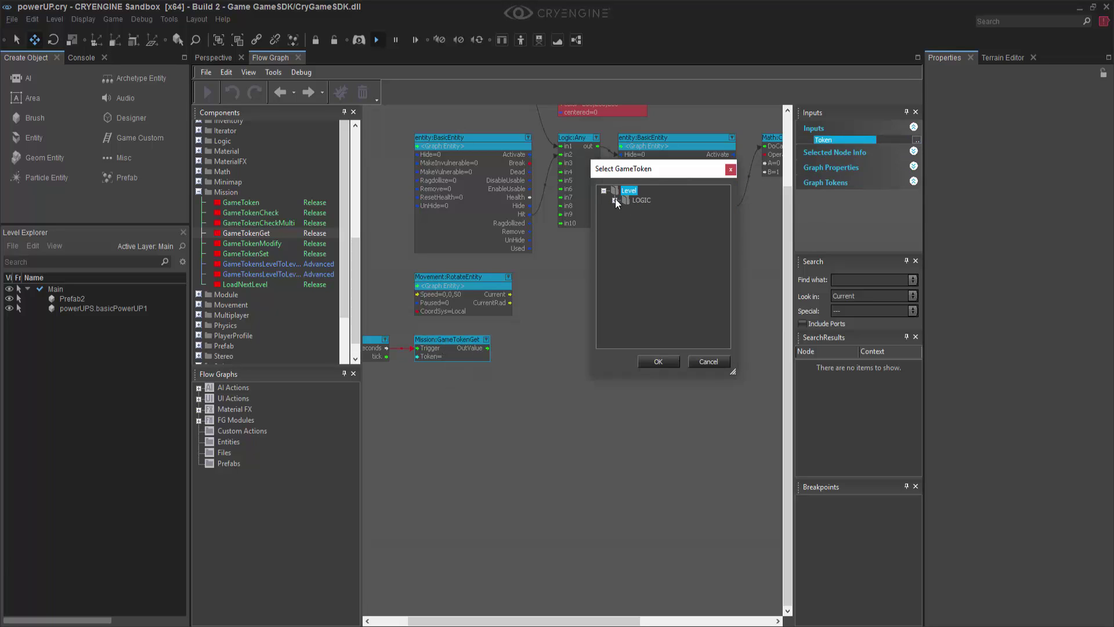
left_click(615, 200)
left_click(650, 209)
left_click(658, 360)
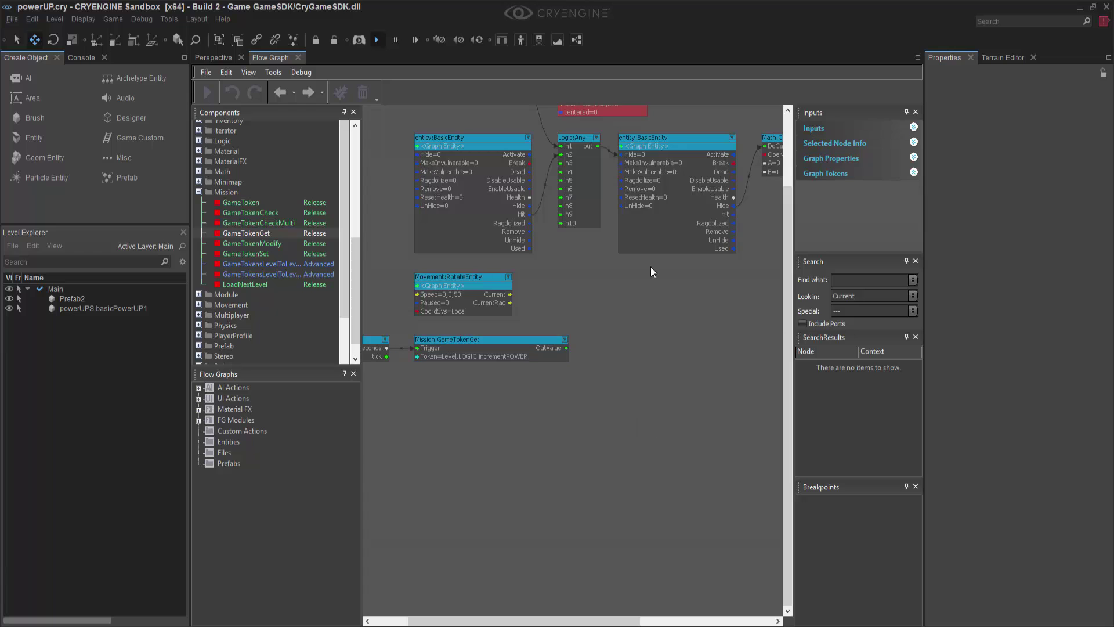
- Duplicate the Debug:DisplayMessage node beside GameTokenGet and connect GameTokenGet's OutValue to the copy's Show and message inputs
scroll(650, 266, "down", 2)
left_click(603, 208)
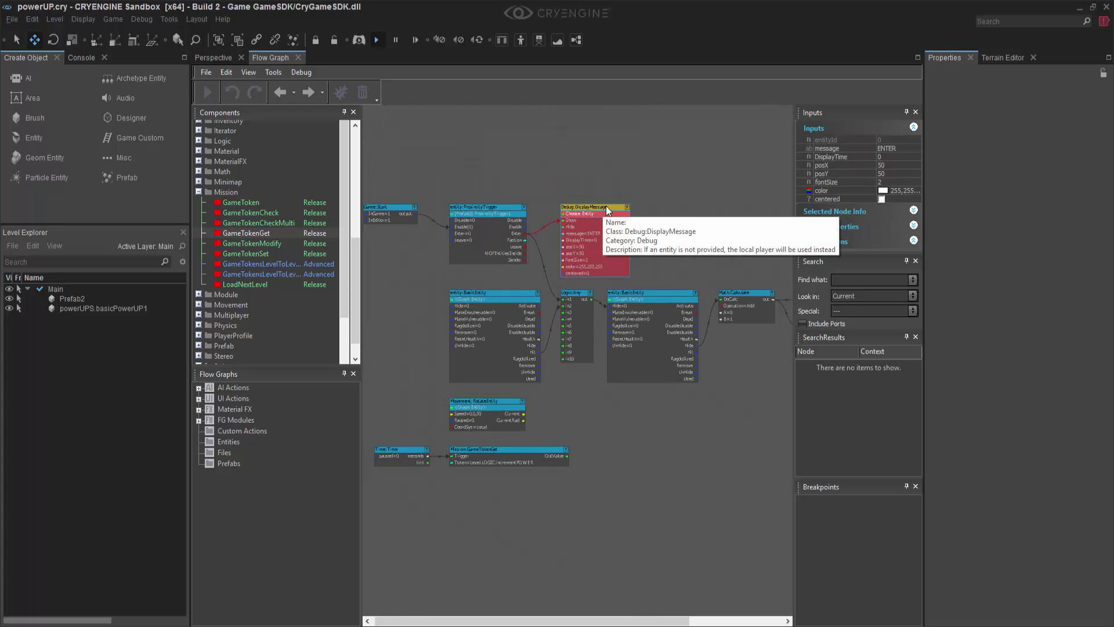
key("ctrl+c")
key("ctrl+v")
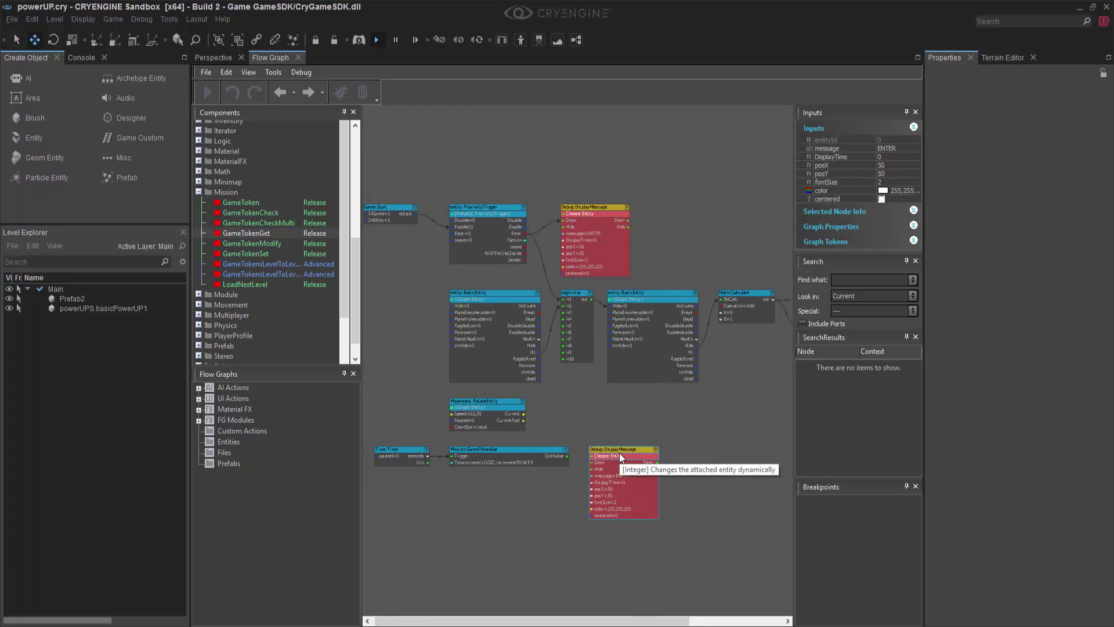
scroll(618, 452, "up", 2)
left_click_drag(475, 423, 514, 454)
right_click(535, 425)
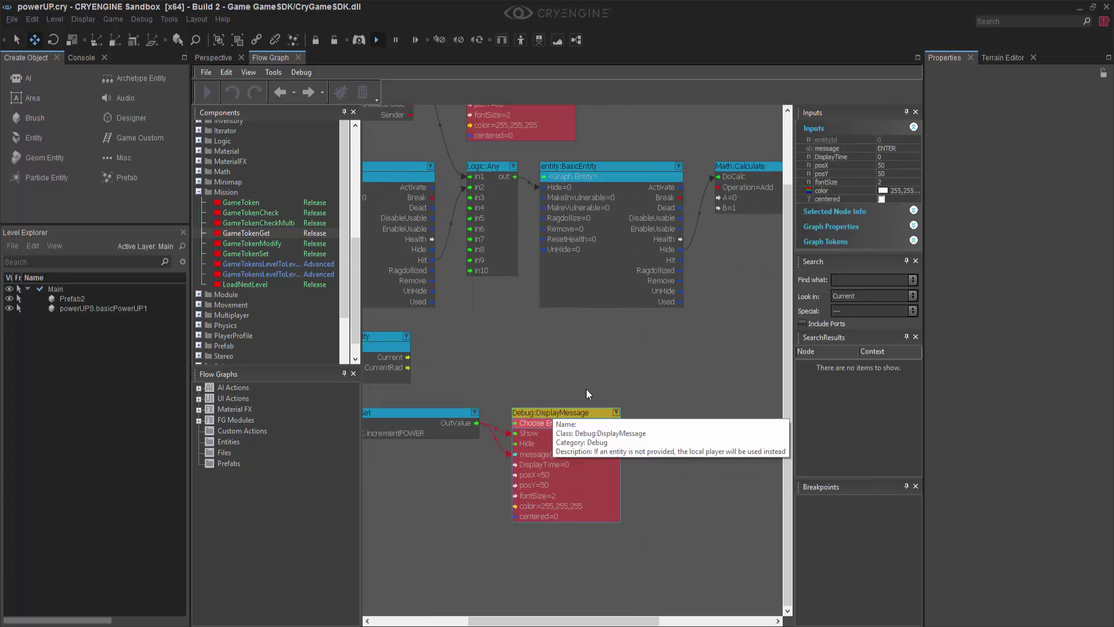
- Clear the copied DisplayMessage node's message text and set its fontSize to 5, posX to 100 and posY to 100
left_click(894, 150)
left_click(660, 409)
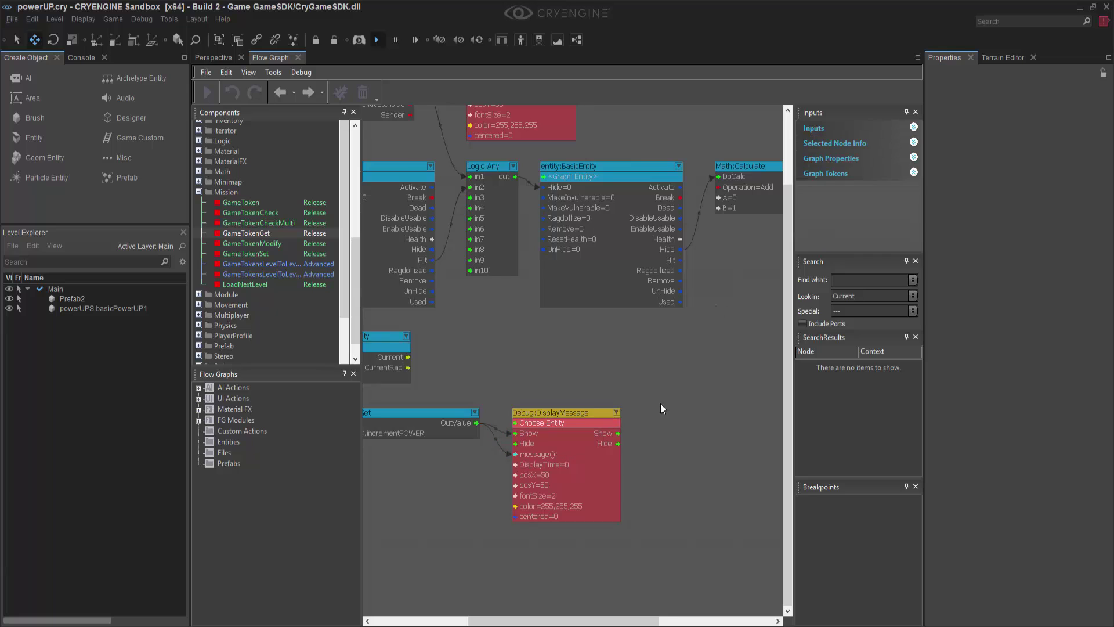
left_click(579, 413)
left_click(909, 182)
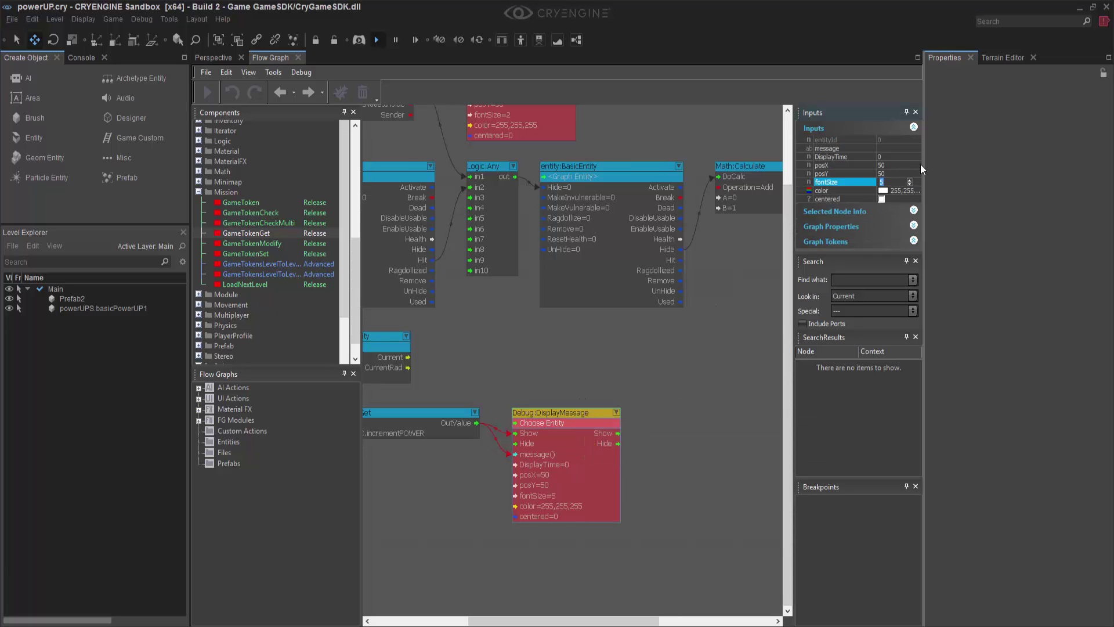
left_click(896, 165)
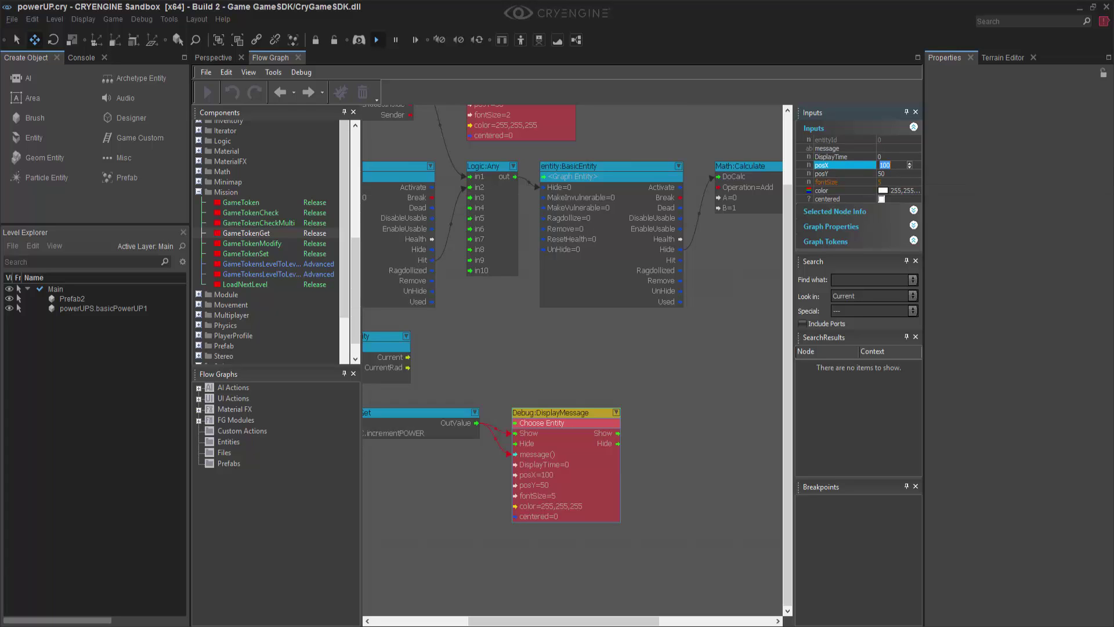
left_click(900, 172)
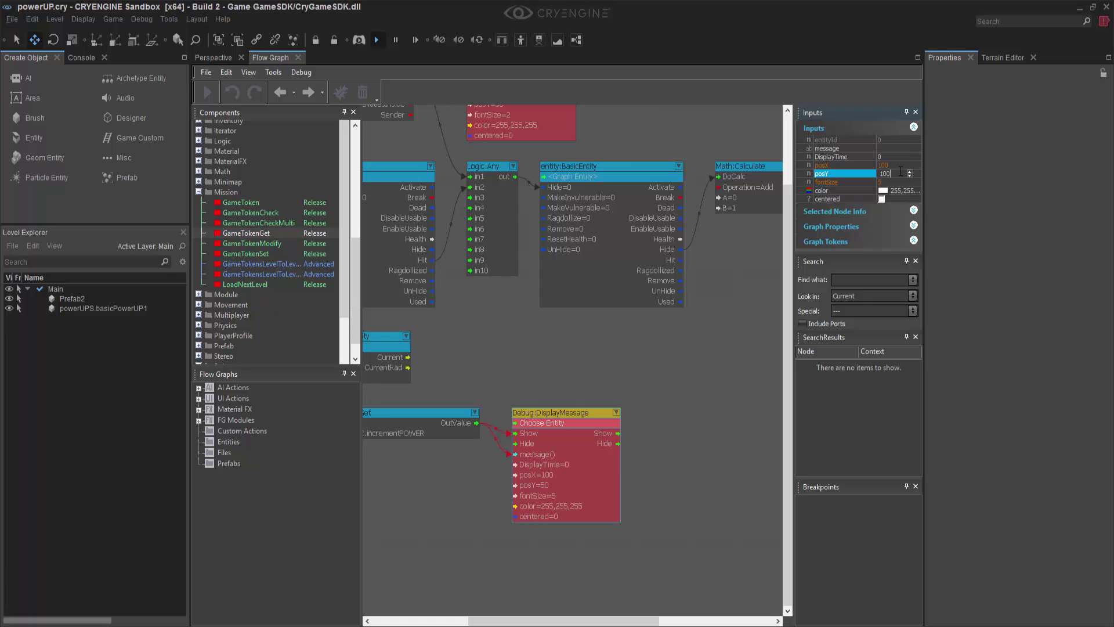
left_click(622, 367)
- Playtest the level from the perspective view, shoot the pyramid power-ups to check the on-screen power counter, and leave game mode
scroll(457, 503, "down", 3)
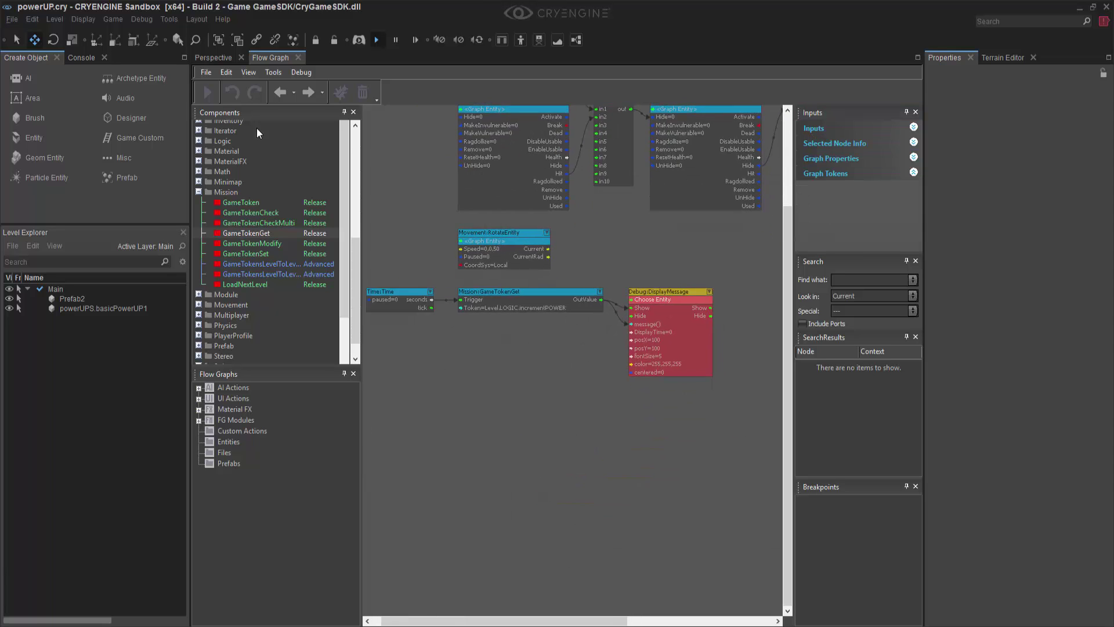
left_click(210, 55)
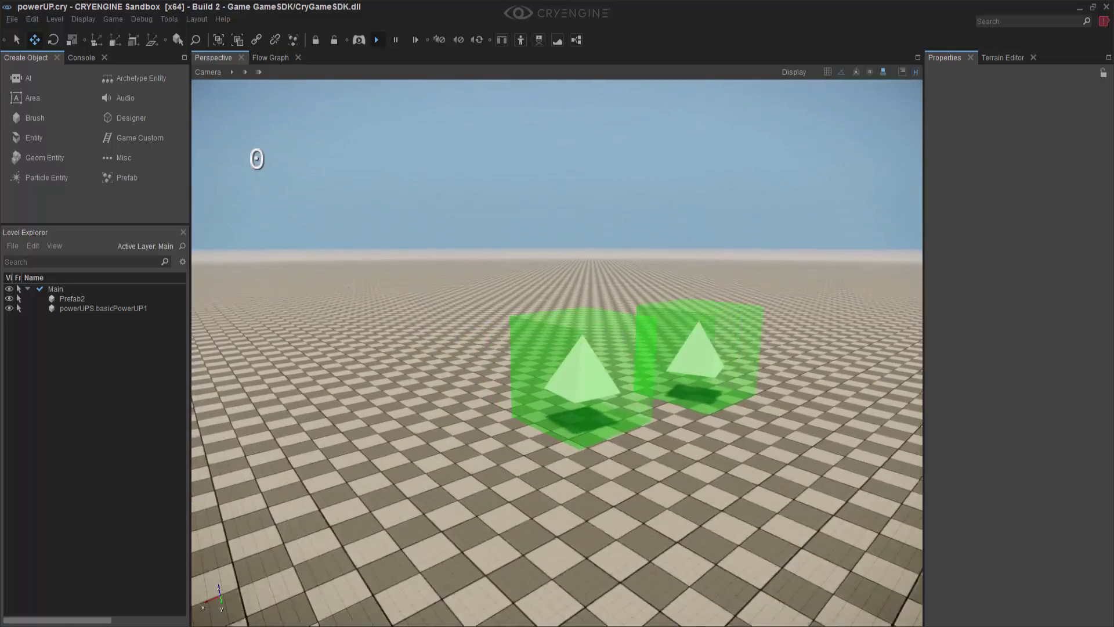
key("ctrl+g")
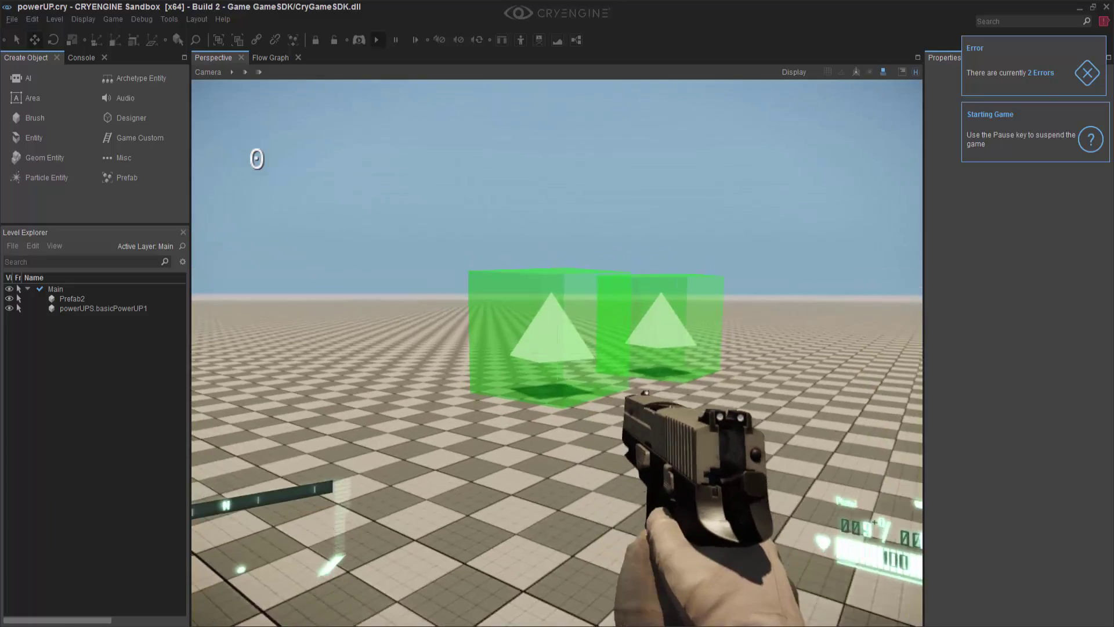
left_click(557, 353)
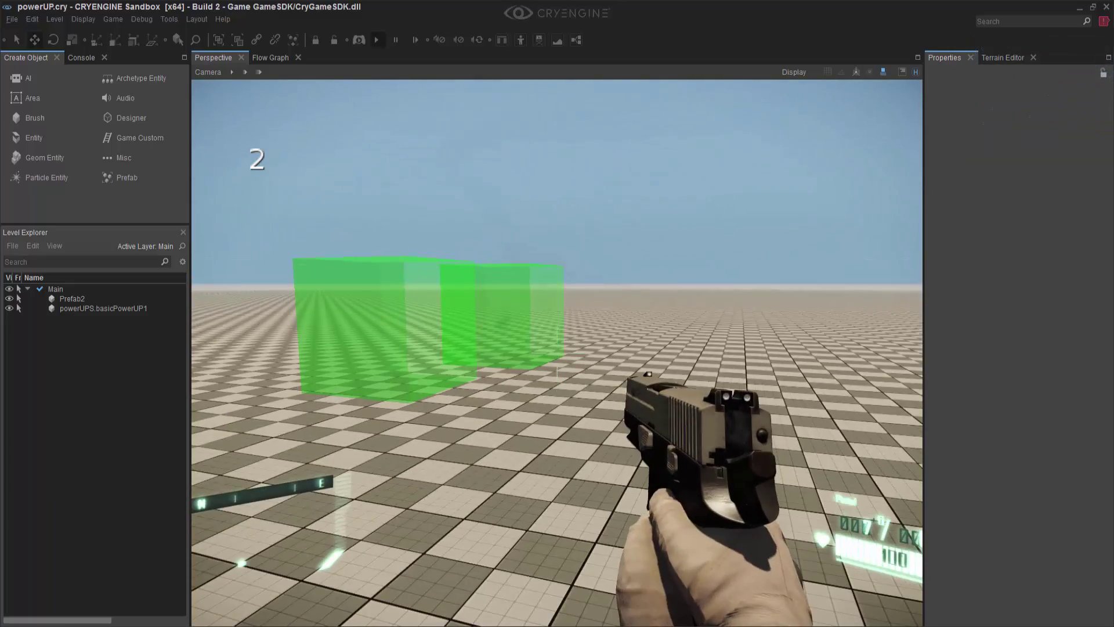
key("Escape")
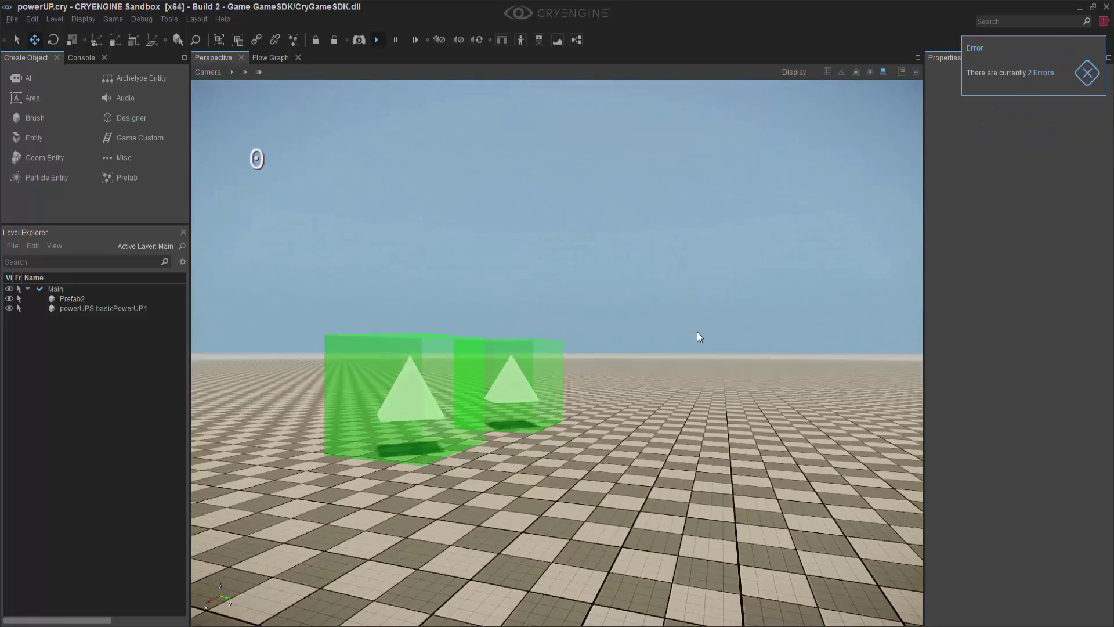
- Playtest the level again, walking into the power-up trigger boxes to check the power counter, and leave game mode
key("ctrl+g")
key("w")
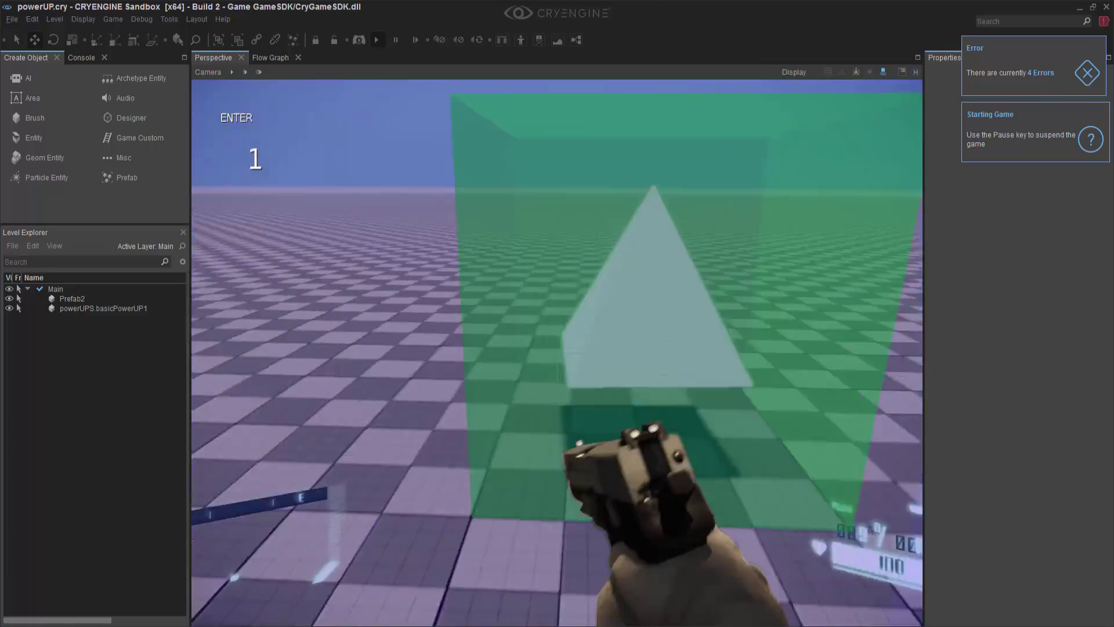
key("s")
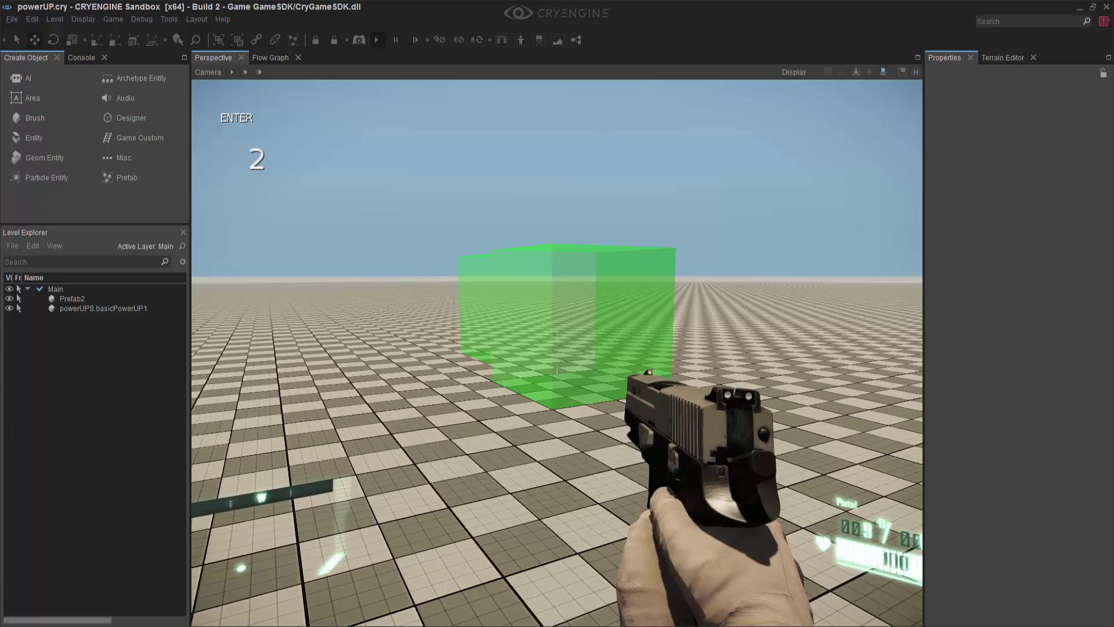
key("Escape")
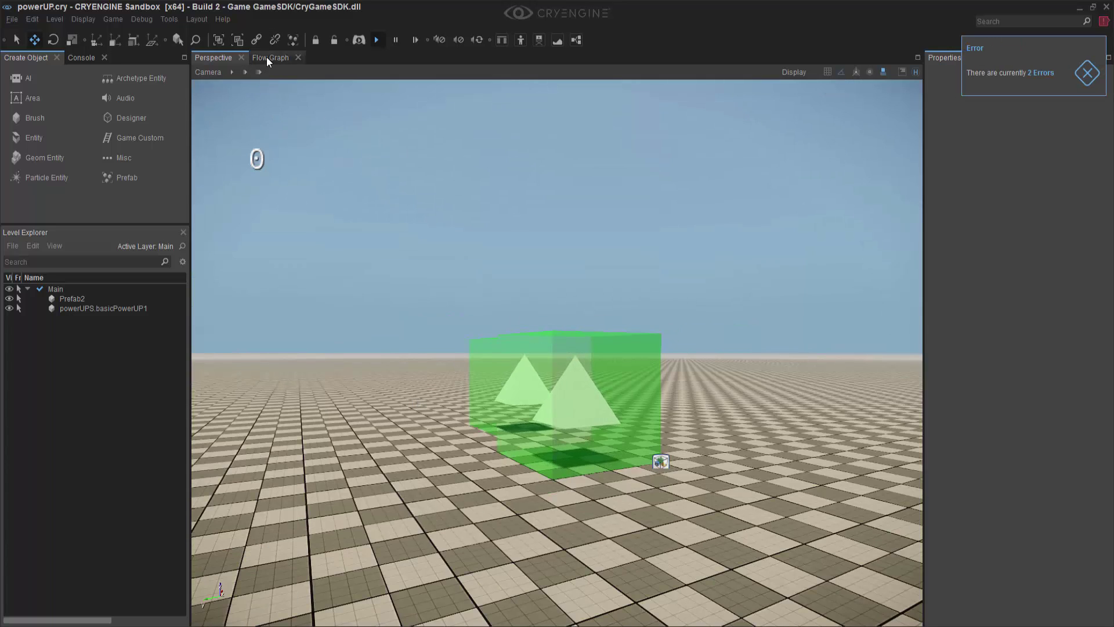
- Add a Mission:GameToken node below GameTokenGet, opening its CompareTo value for editing, and return to the level's perspective view
left_click(266, 57)
scroll(647, 452, "up", 3)
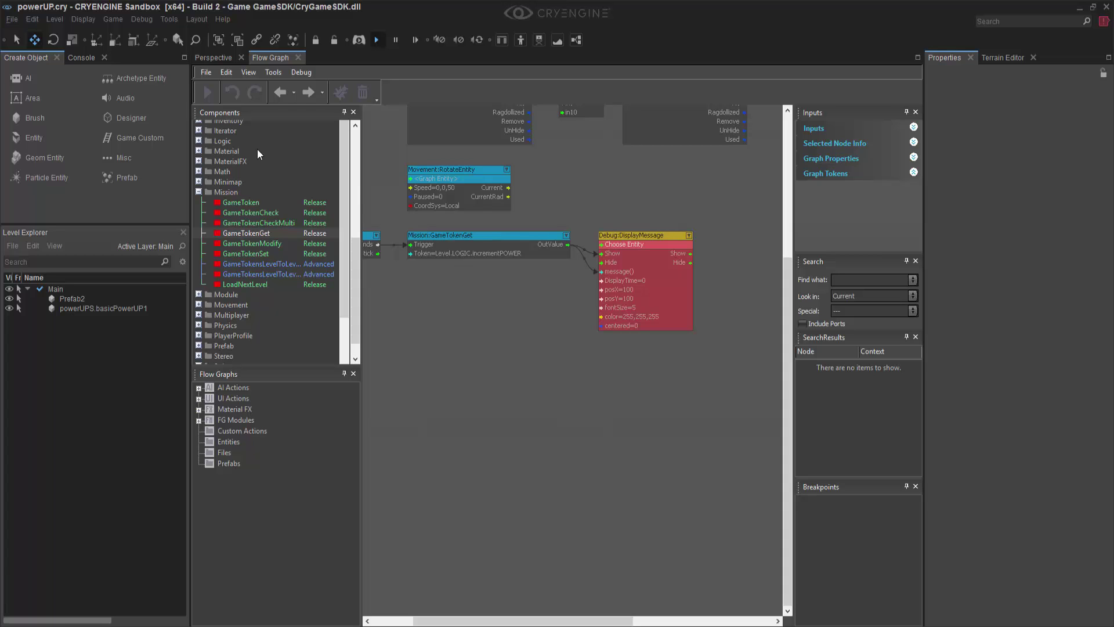
left_click(244, 202)
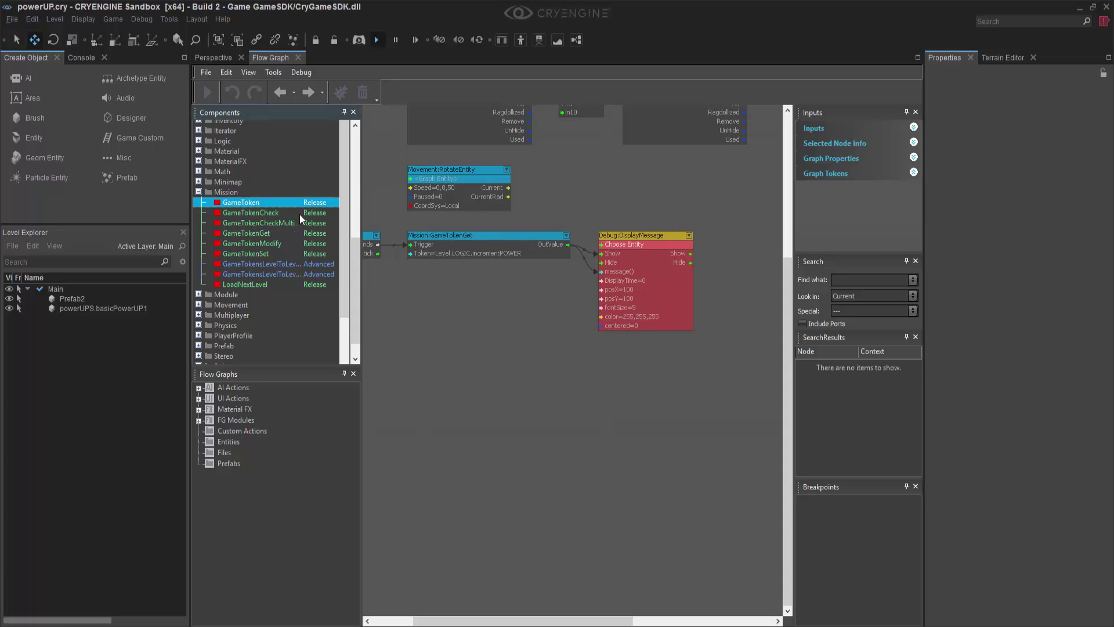
left_click_drag(459, 386, 446, 348)
left_click(894, 149)
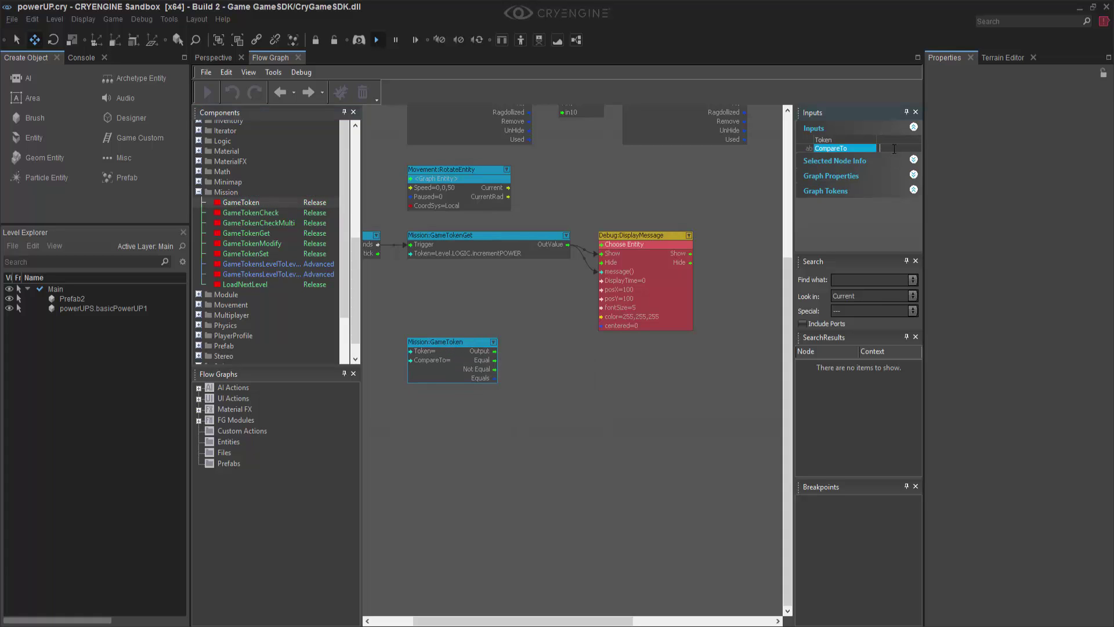
left_click(213, 58)
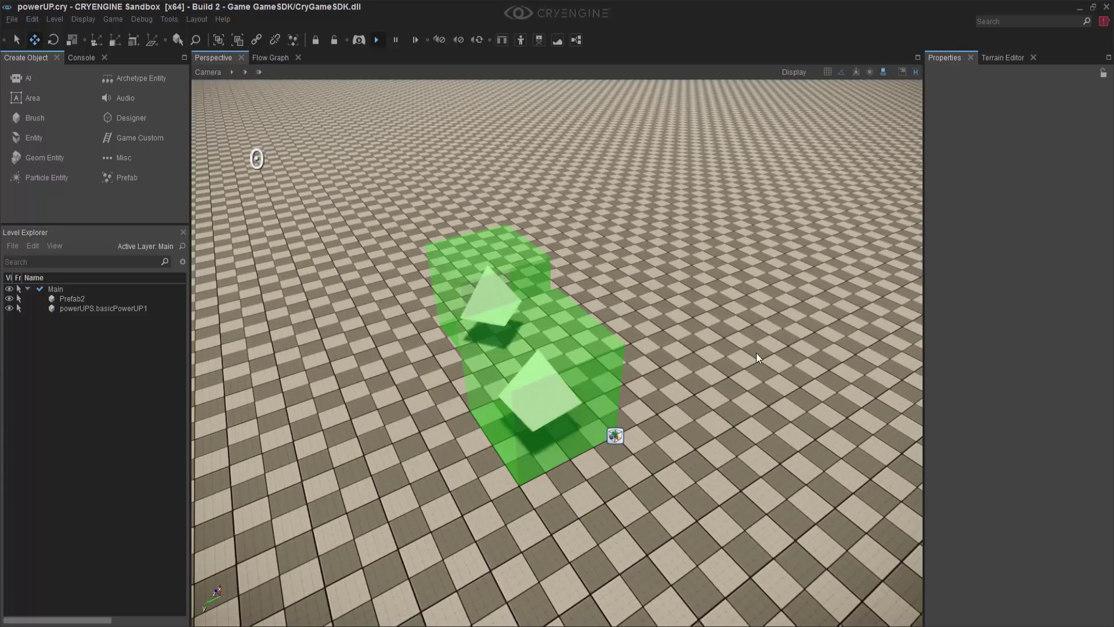
- Open the DataBase View on the Prefabs Library and move its window clear of the power-ups in the level
left_click(204, 18)
left_click(204, 18)
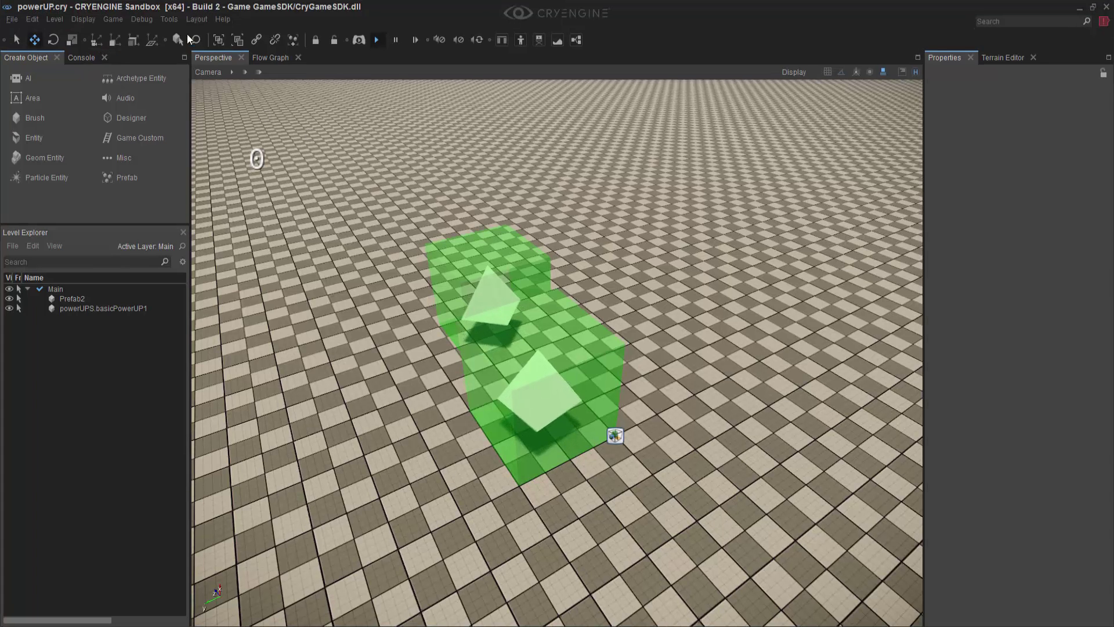
left_click(188, 21)
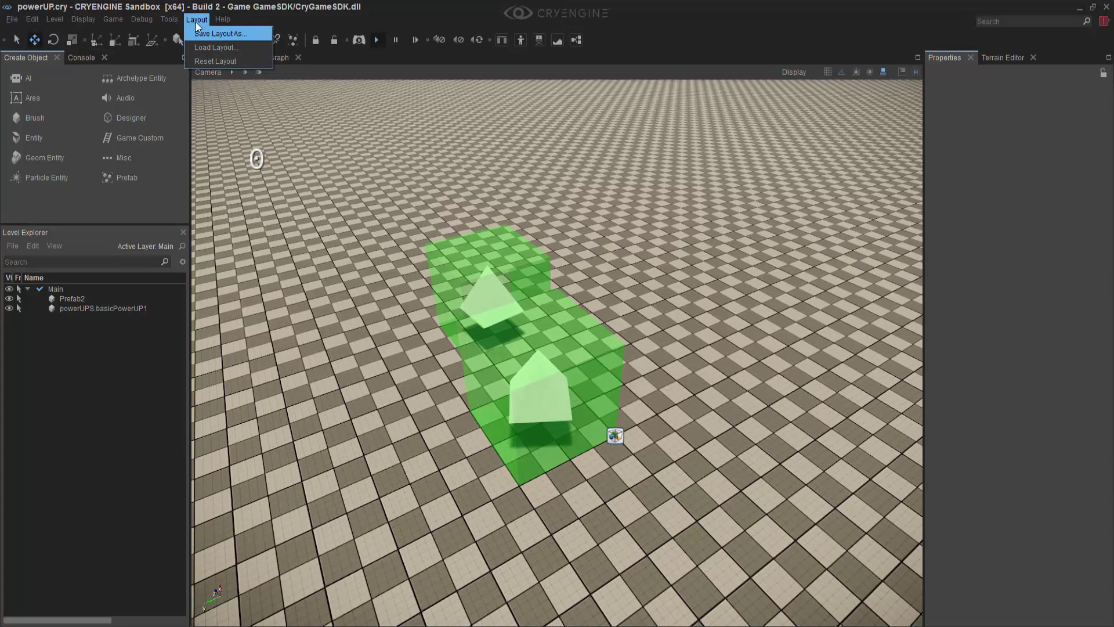
mouse_move(169, 20)
left_click(222, 75)
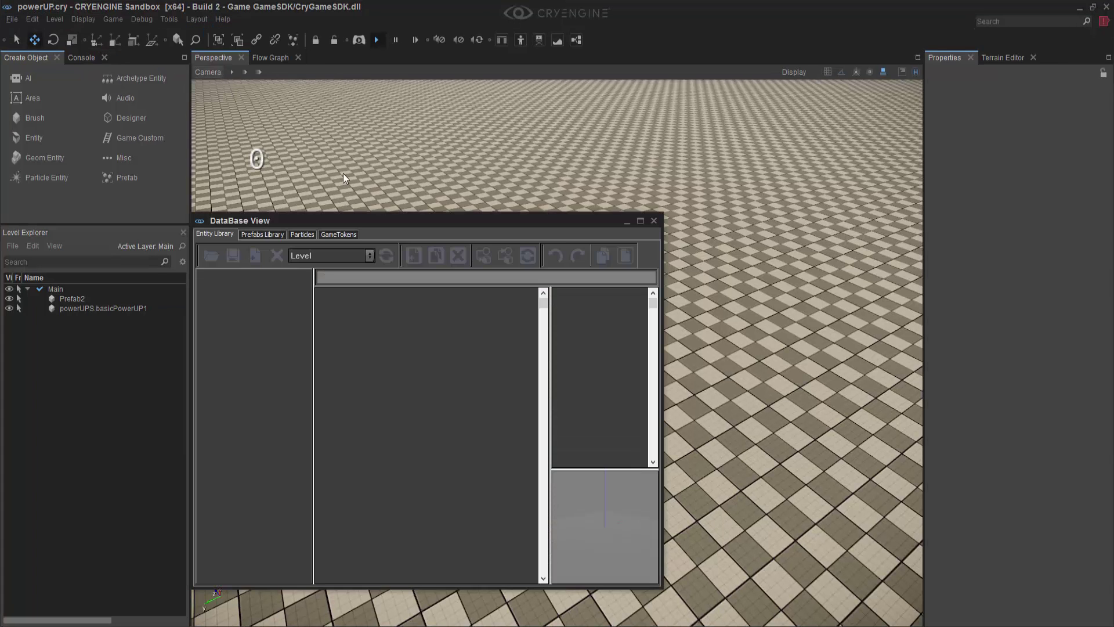
left_click(283, 234)
left_click_drag(283, 224, 793, 88)
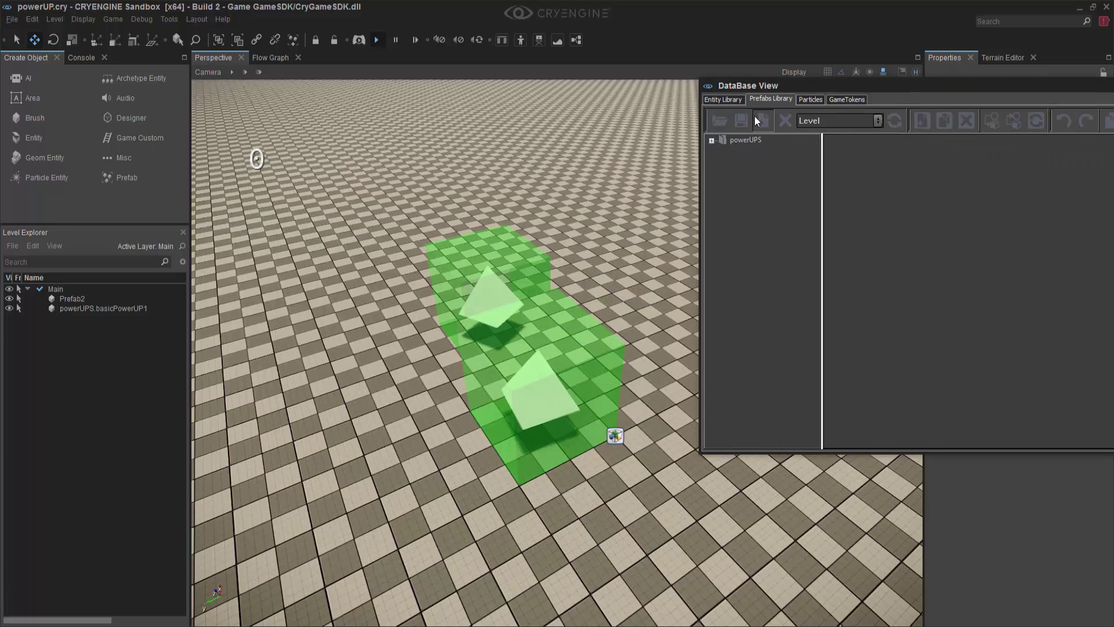
- Place a third power-up prefab from the powerUPS library on the ground, apart from the two existing power-ups
left_click(712, 140)
left_click_drag(746, 153, 644, 284)
left_click(643, 284)
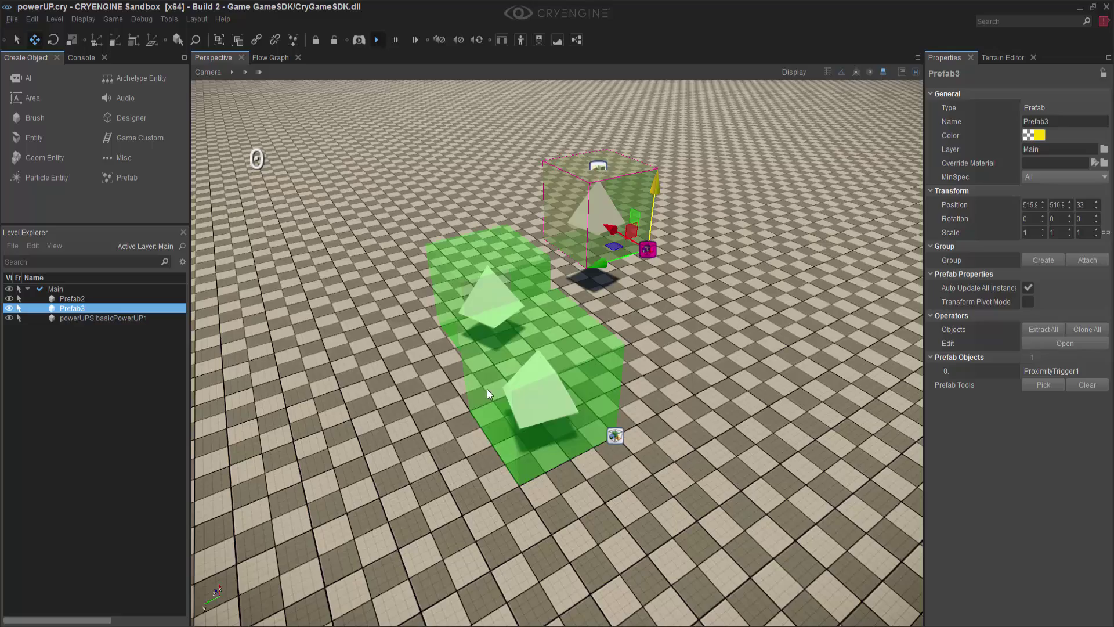
left_click(286, 379)
right_click_drag(369, 361, 337, 363)
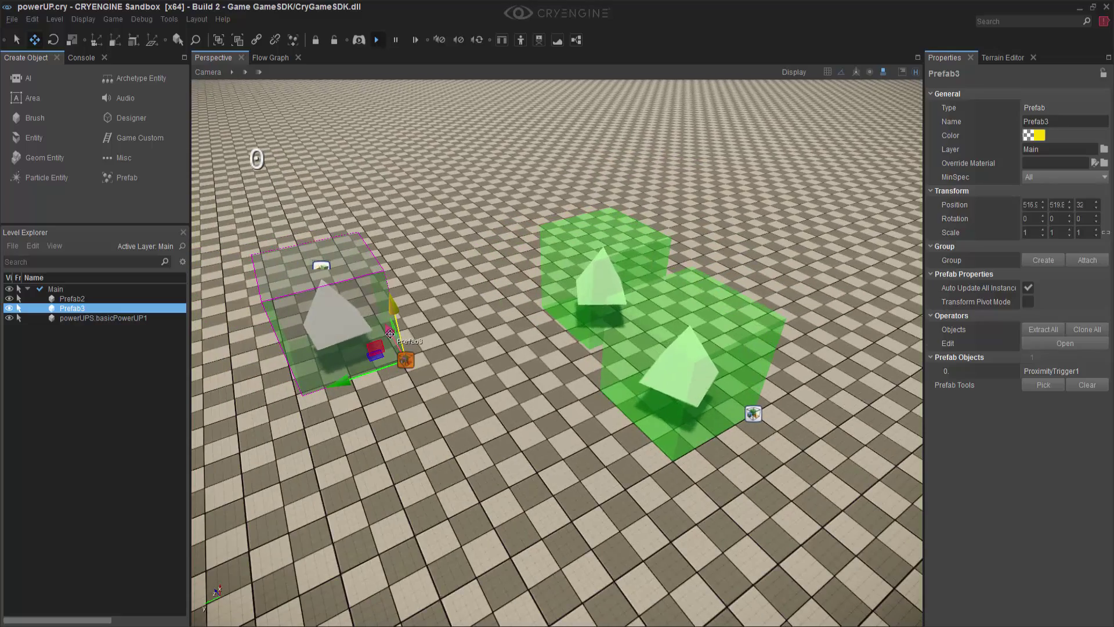
left_click(513, 354)
right_click_drag(513, 354, 338, 114)
- Set the Mission:GameToken node's CompareTo to 3 and its Token to Level.LOGIC.incrementPOWER in the flow graph
left_click(280, 61)
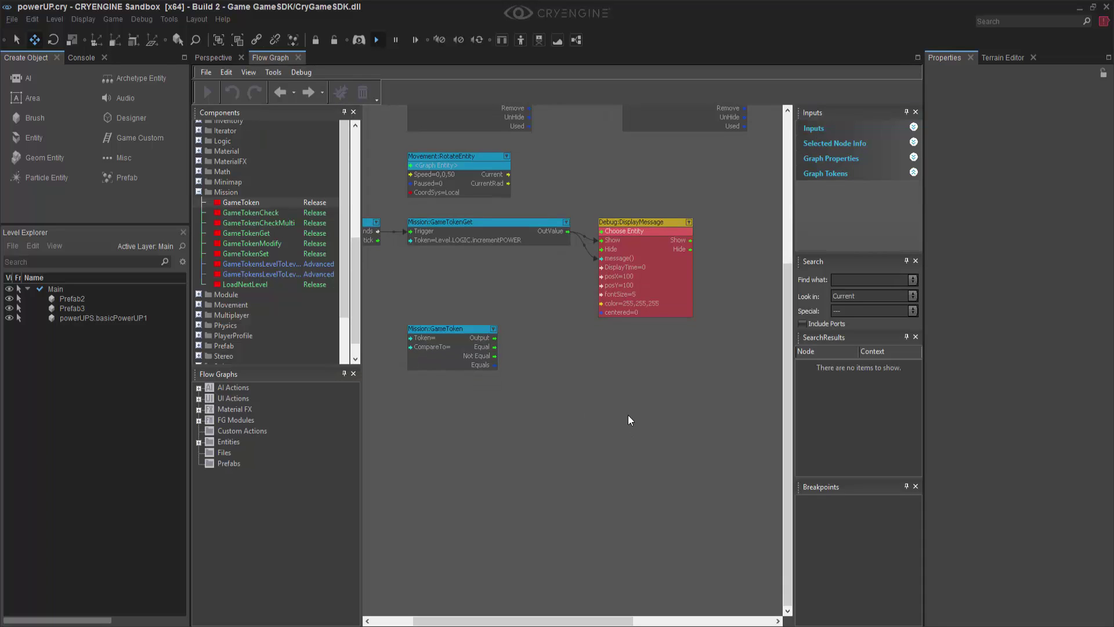
left_click(451, 326)
left_click(900, 148)
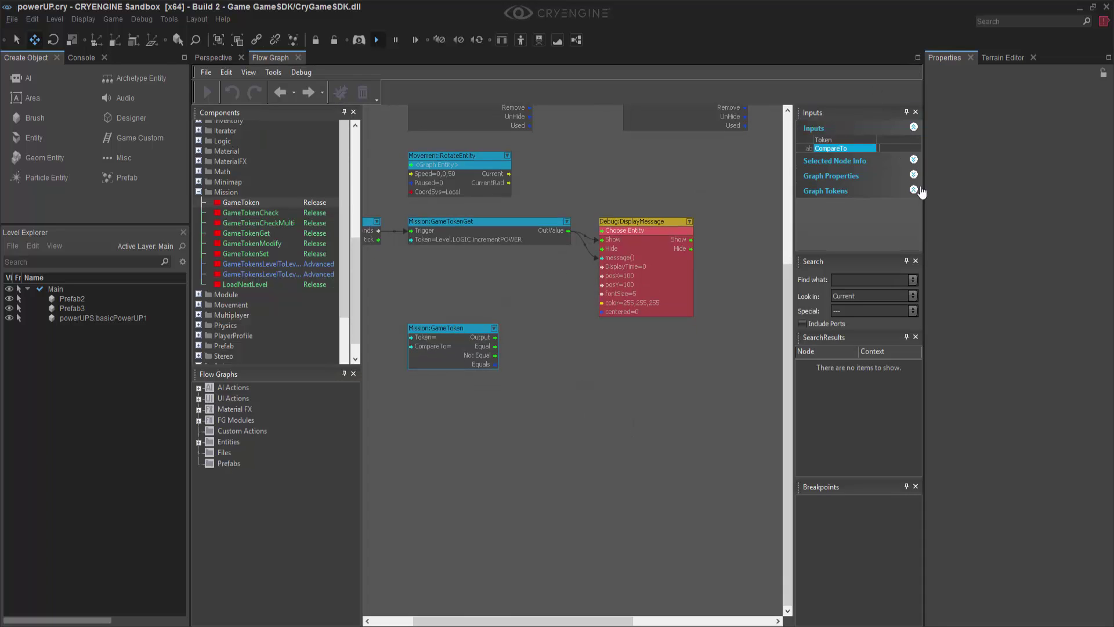
type("3")
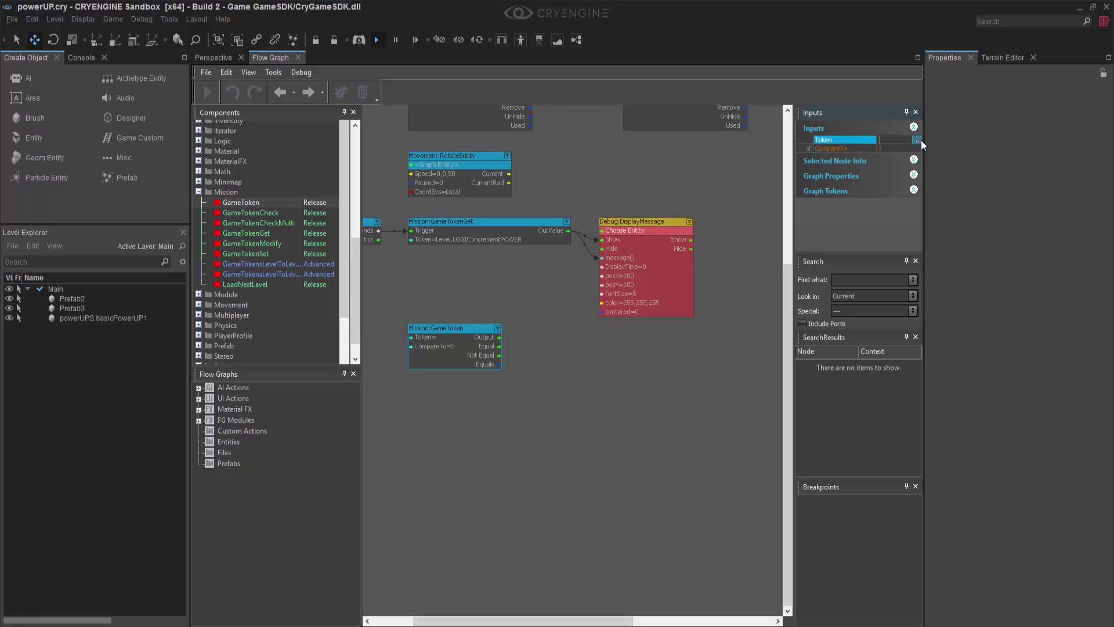
left_click(916, 140)
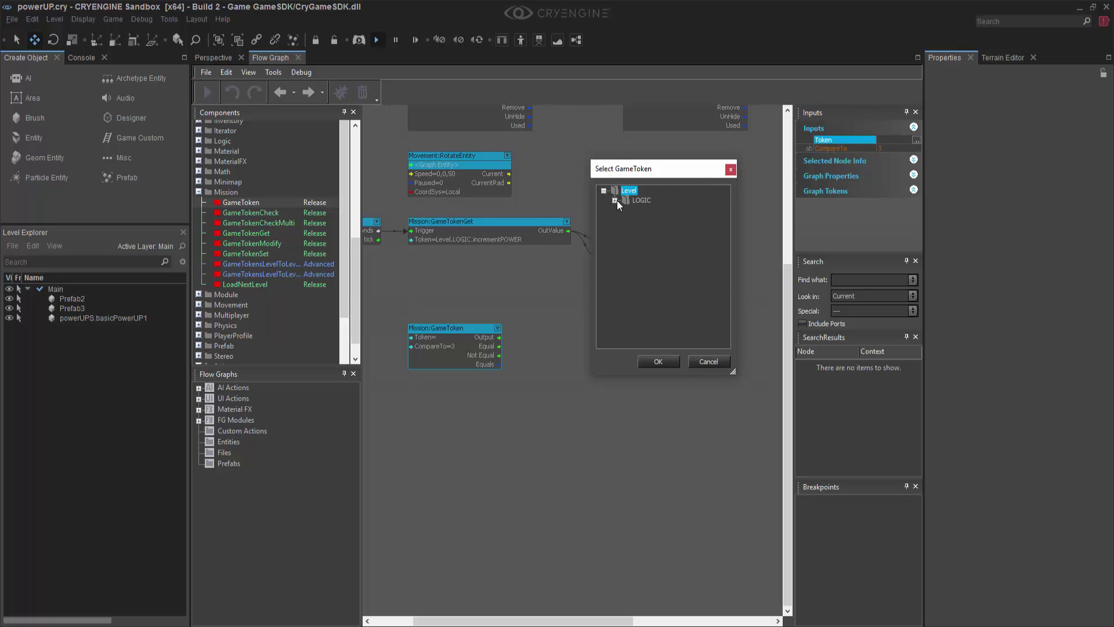
left_click(615, 200)
left_click(682, 209)
left_click(658, 362)
- Duplicate the DisplayMessage node, place the copy beside the GameToken node, and connect GameToken's Equal output to the copy's Show input
right_click_drag(634, 353, 553, 316)
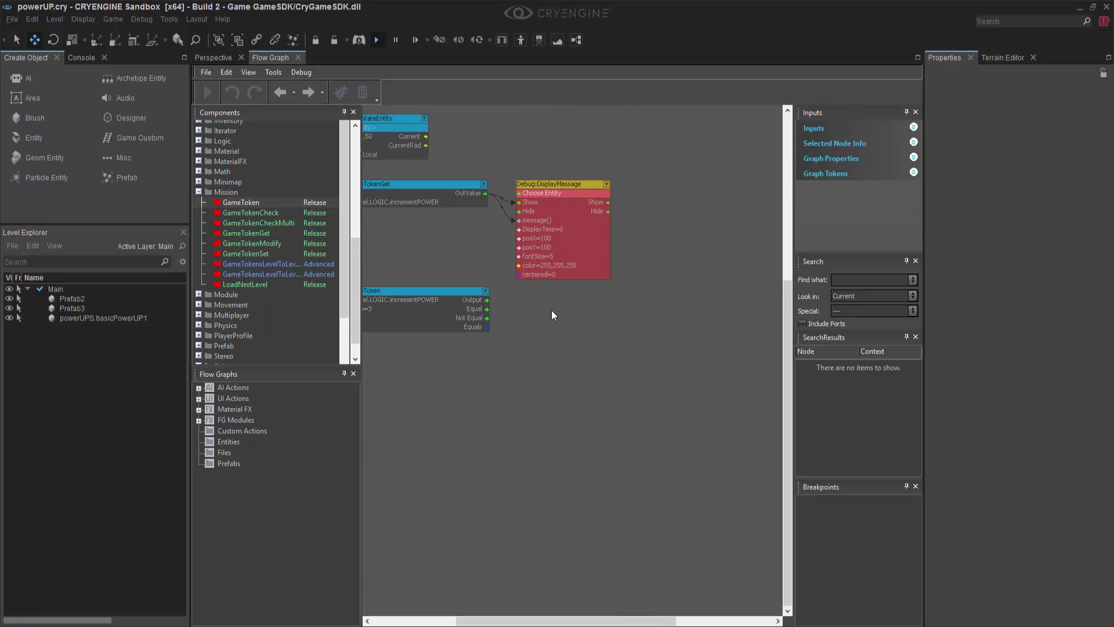
left_click(563, 182)
key("ctrl+c")
key("ctrl+v")
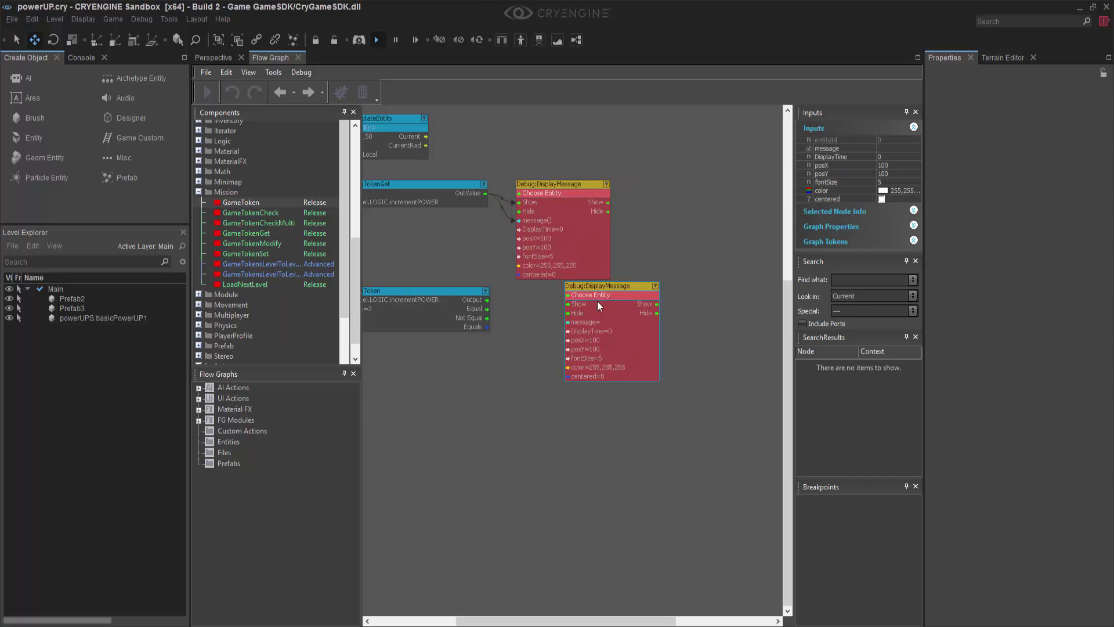
left_click_drag(597, 301, 546, 288)
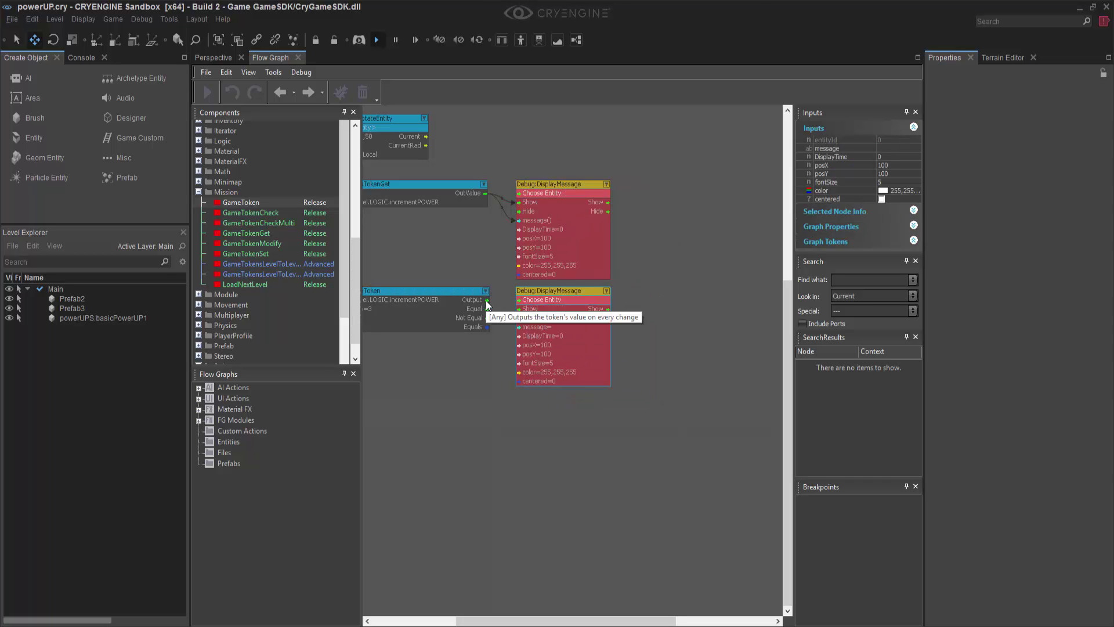
left_click_drag(487, 310, 525, 309)
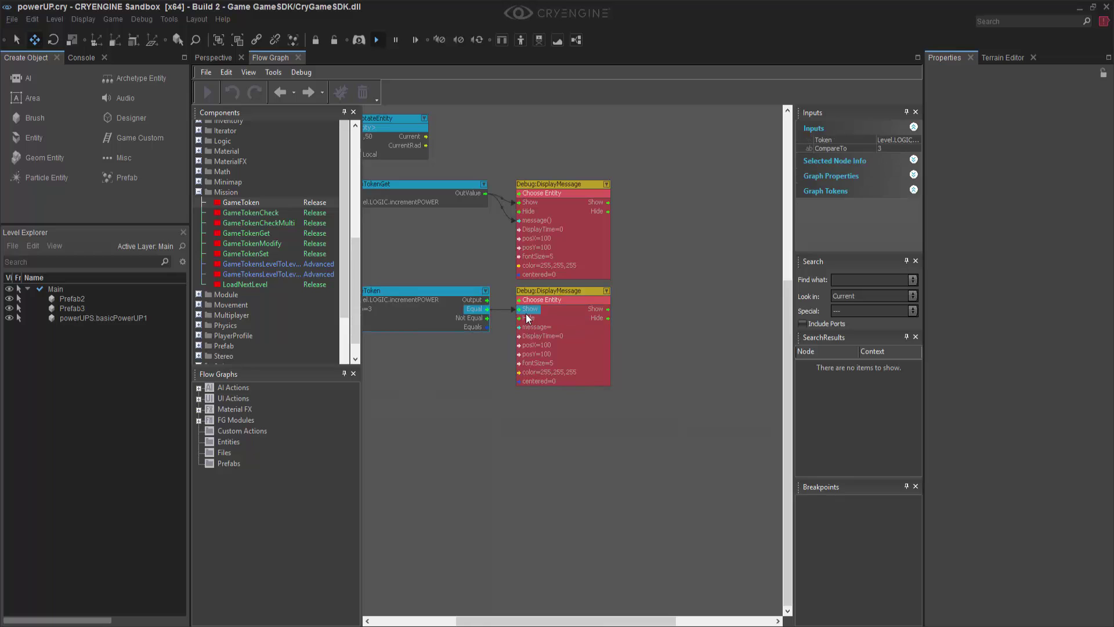
- Set the copied DisplayMessage node's message to SUCCESS and its posX and posY to 300
left_click(563, 291)
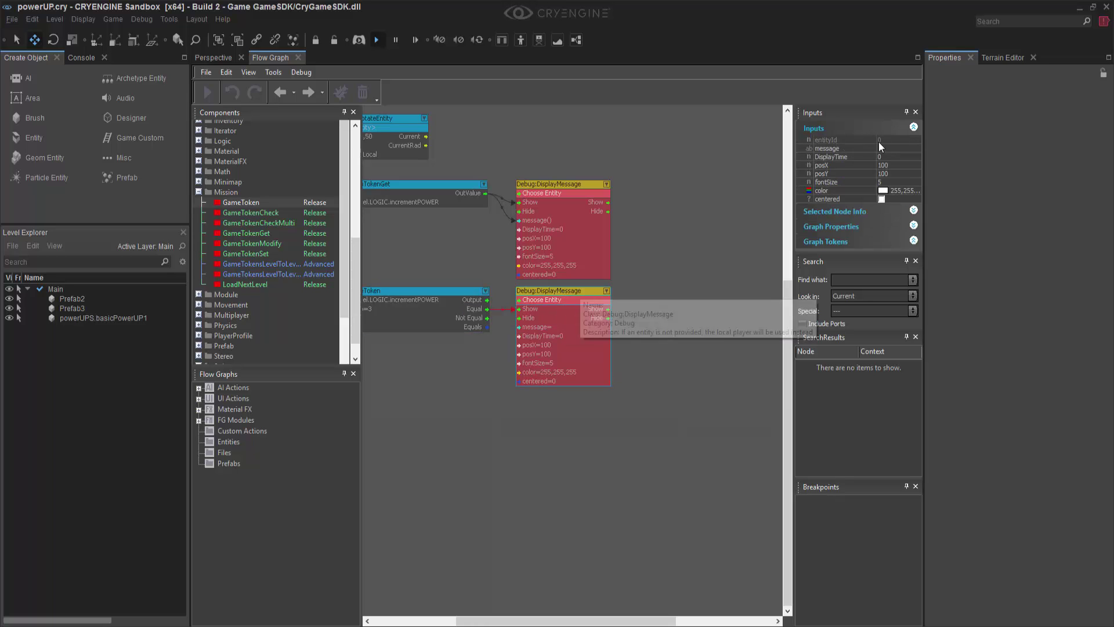
left_click(901, 150)
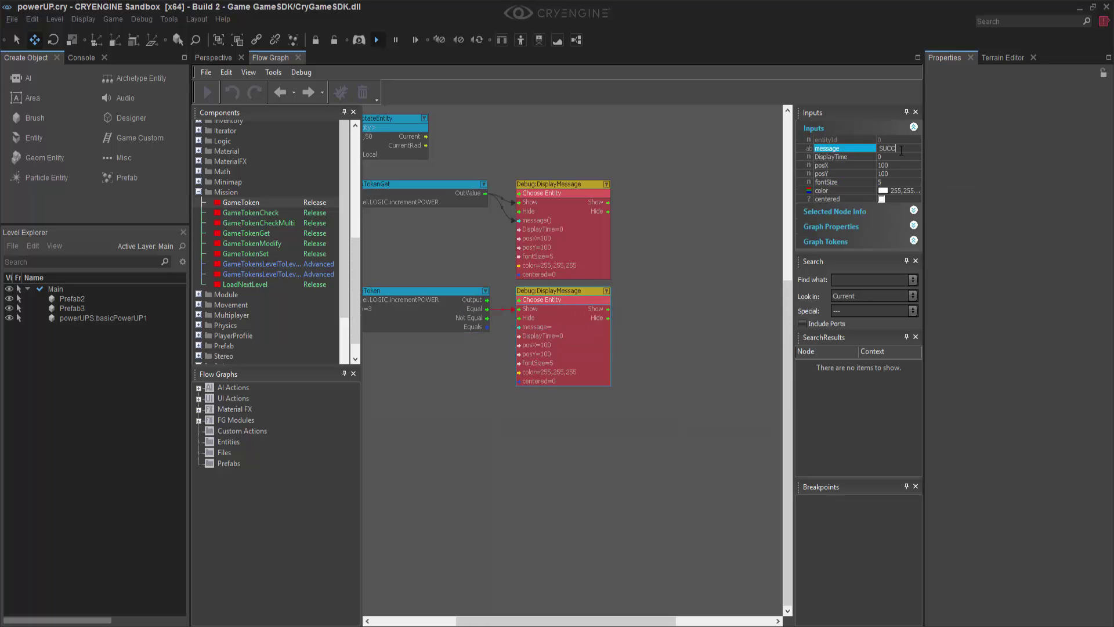
type("SUCCESS")
left_click(767, 297)
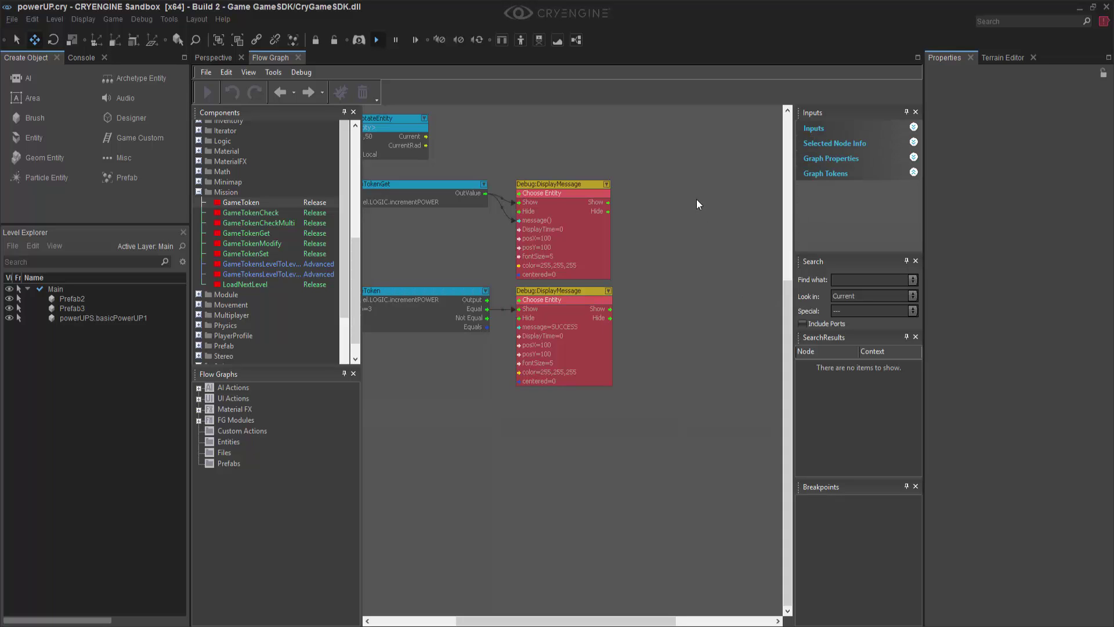
left_click(523, 314)
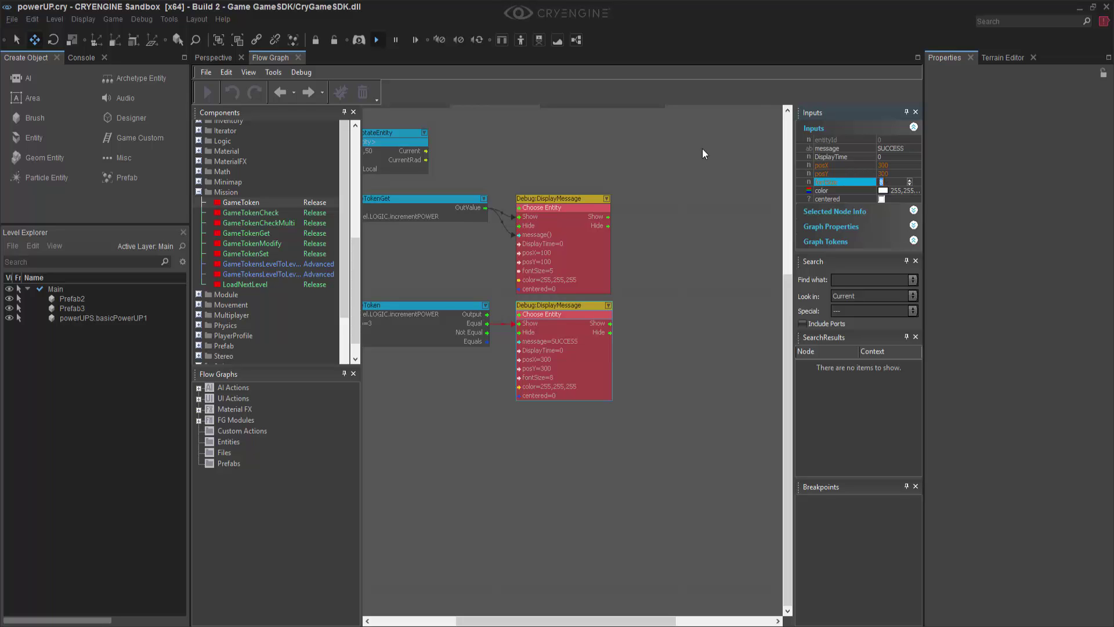
left_click(656, 312)
scroll(655, 318, "down", 5)
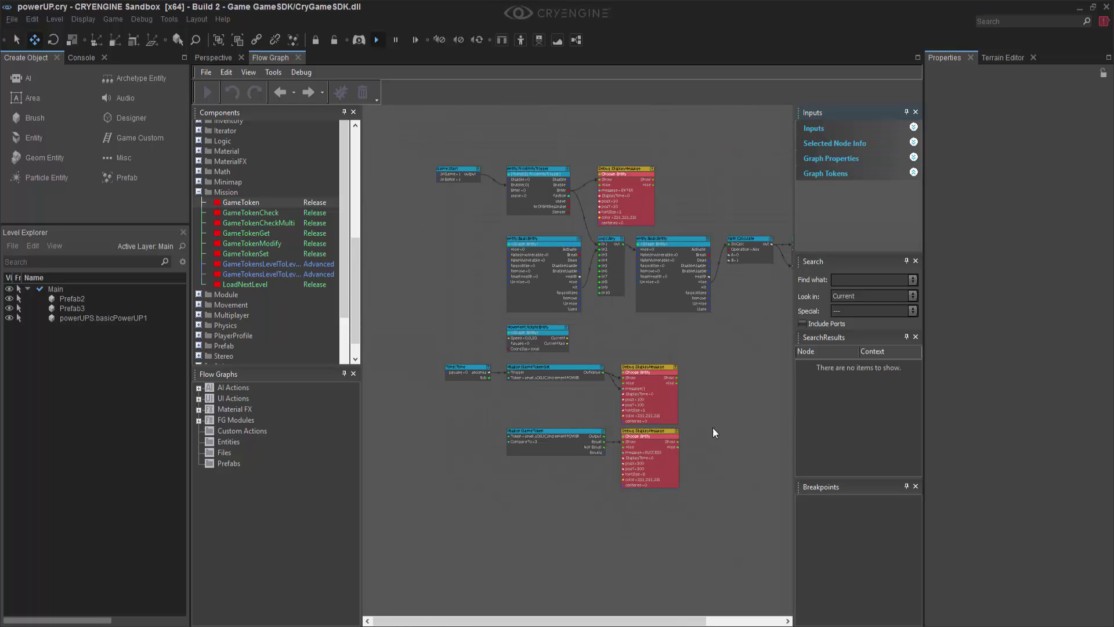
scroll(635, 429, "down", 4)
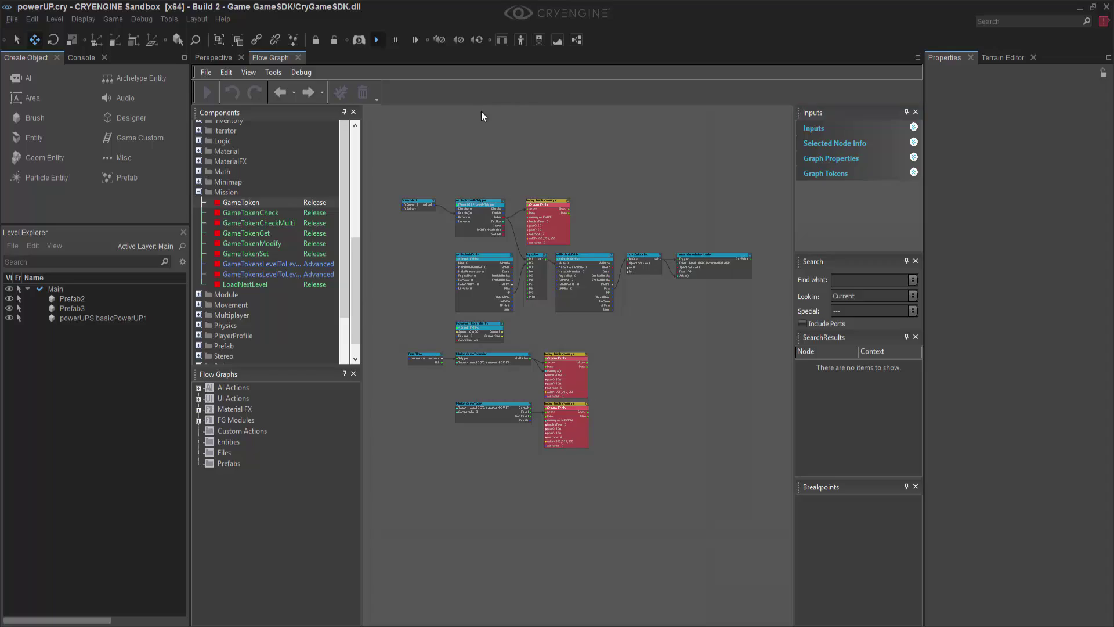
- Playtest the level from the perspective view, shooting all three pyramids to check the counter and success message, and leave game mode
left_click(215, 58)
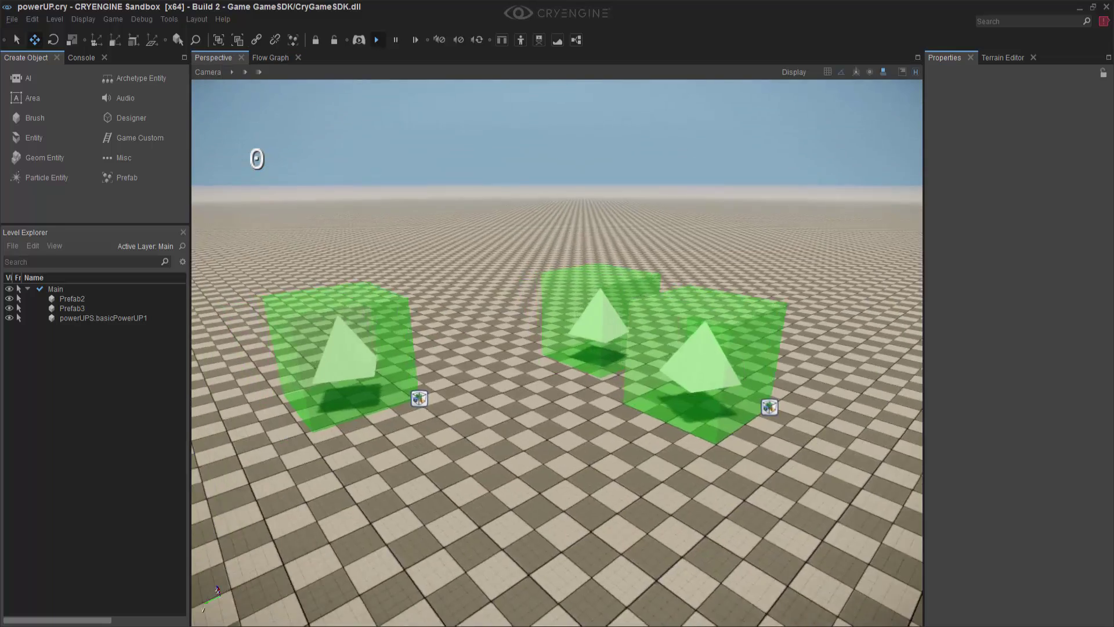
key("ctrl+g")
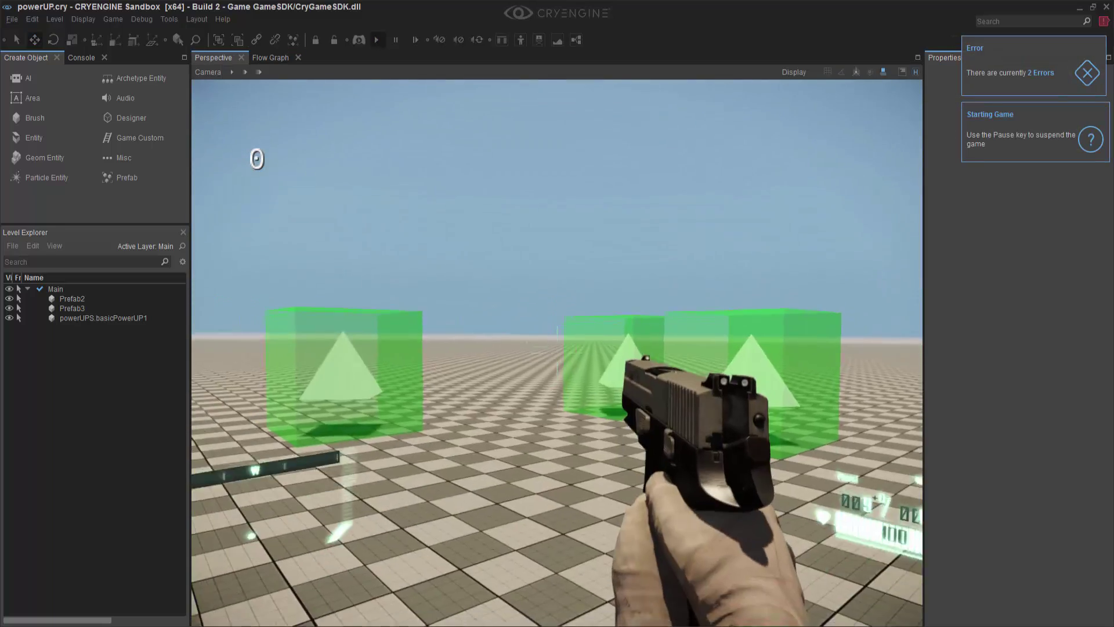
left_click(557, 353)
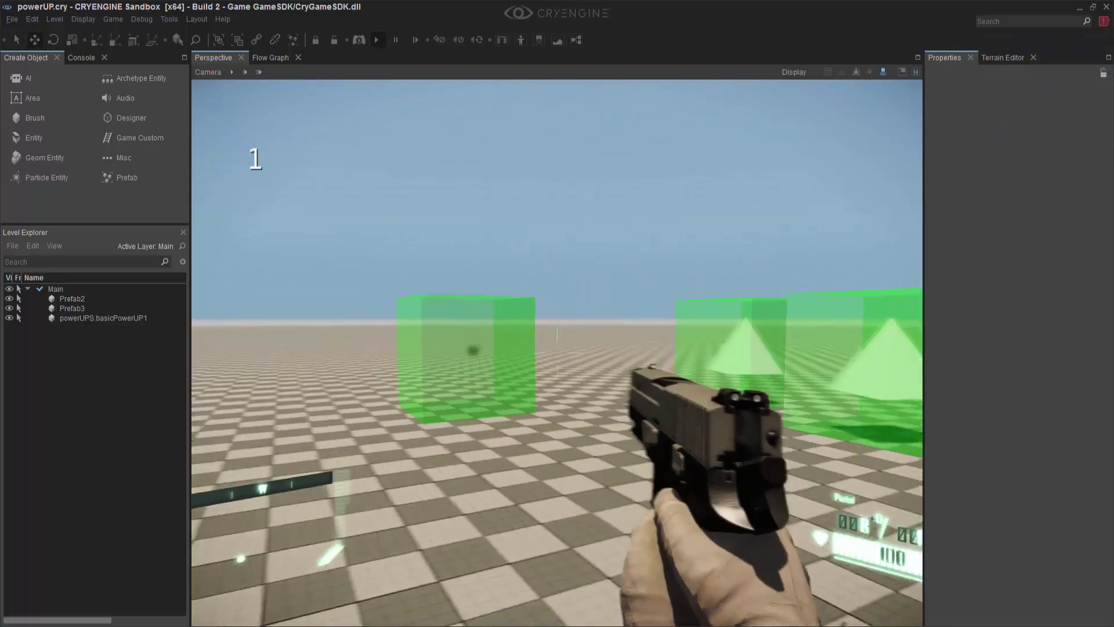
left_click(557, 353)
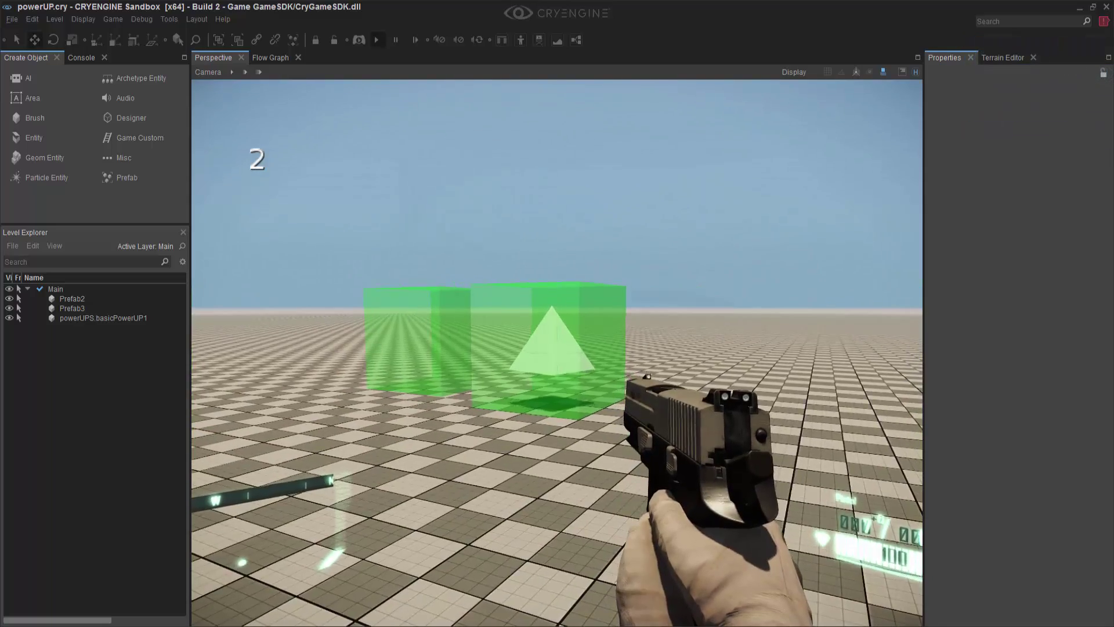
left_click(557, 353)
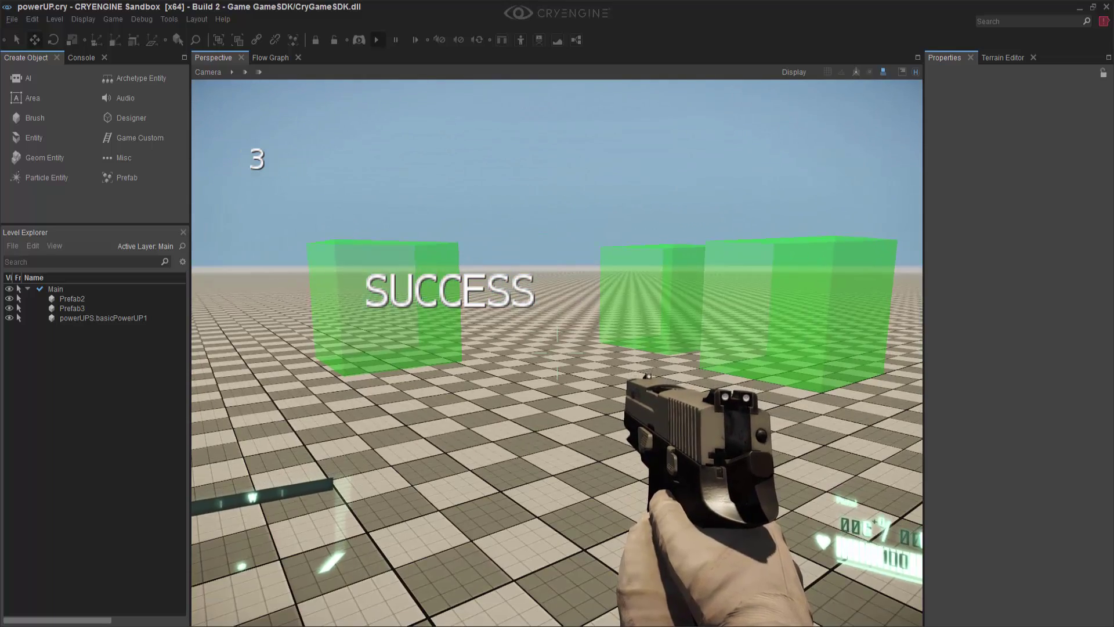
key("Escape")
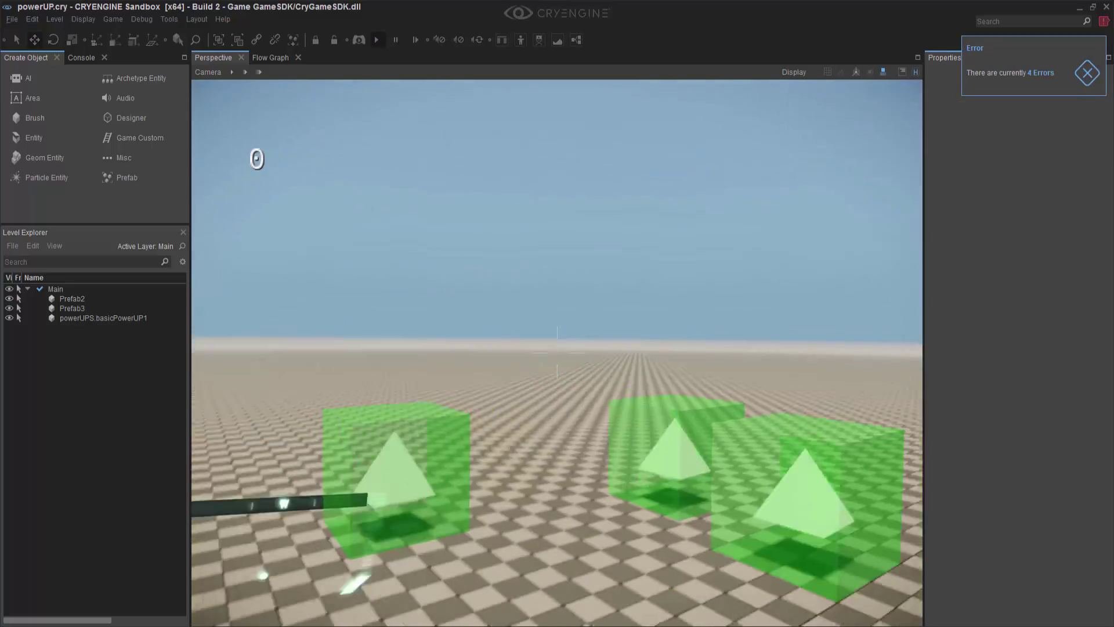
- Playtest the level again, walking through all three power-up trigger boxes to check the counter and success message
key("ctrl+g")
key("w")
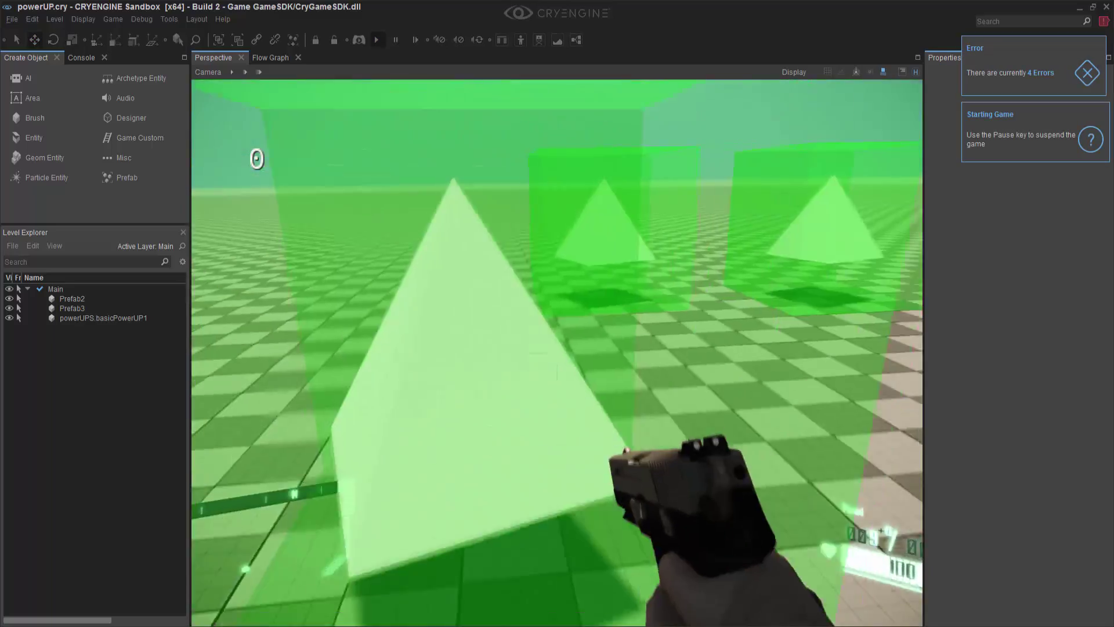
key("w")
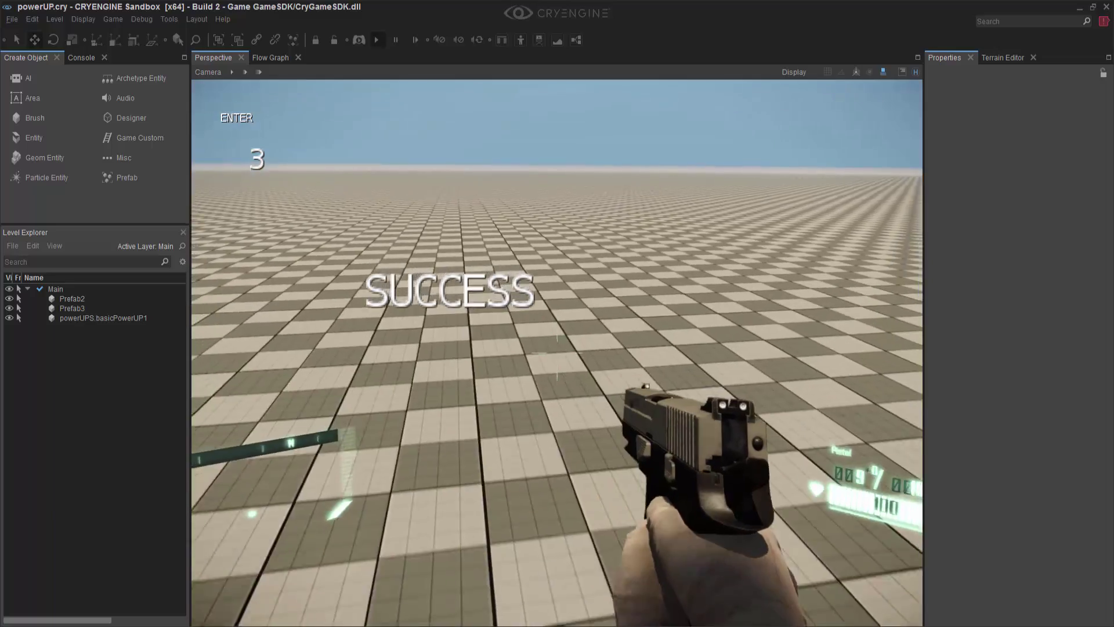
key("s")
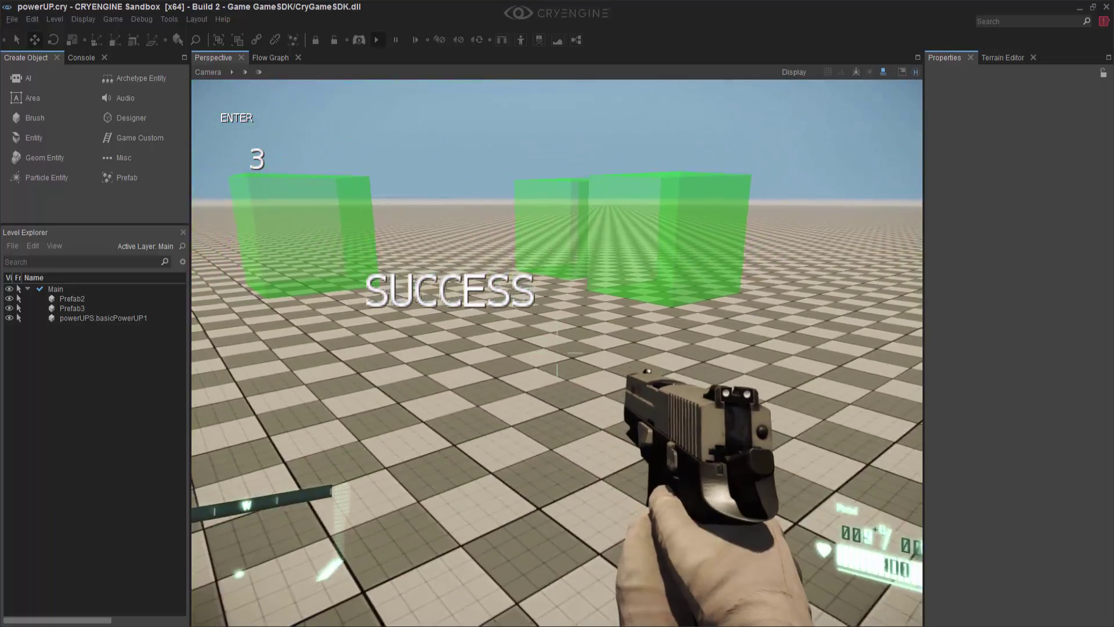